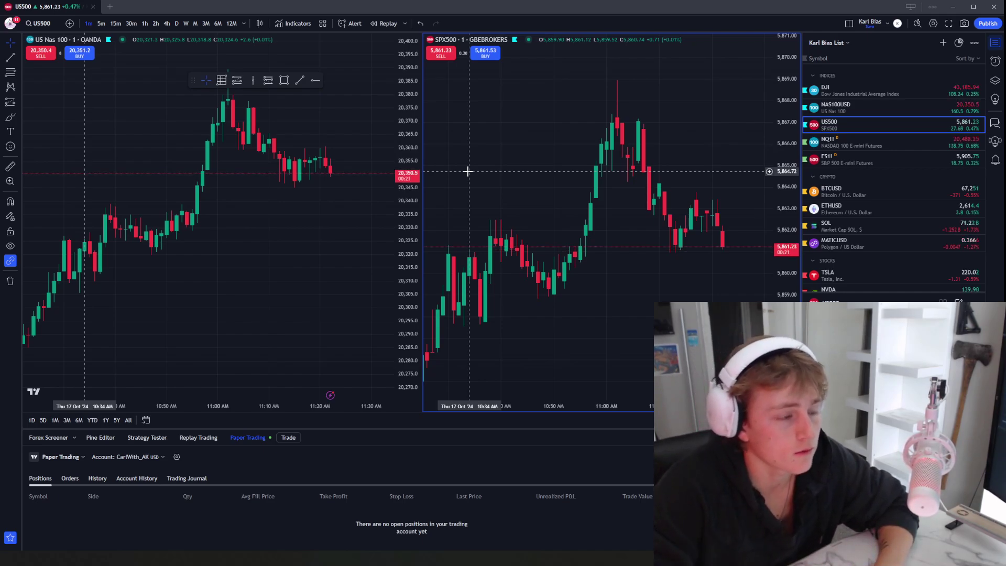
Step: Examine the recent one-minute price swing and candles on the US Nas 100 chart
{"action": "scroll", "coordinate": [288, 220], "scroll_direction": "up", "scroll_amount": 4}
{"action": "left_click_drag", "start_coordinate": [268, 247], "coordinate": [307, 249]}
{"action": "left_click_drag", "start_coordinate": [180, 182], "coordinate": [179, 214]}
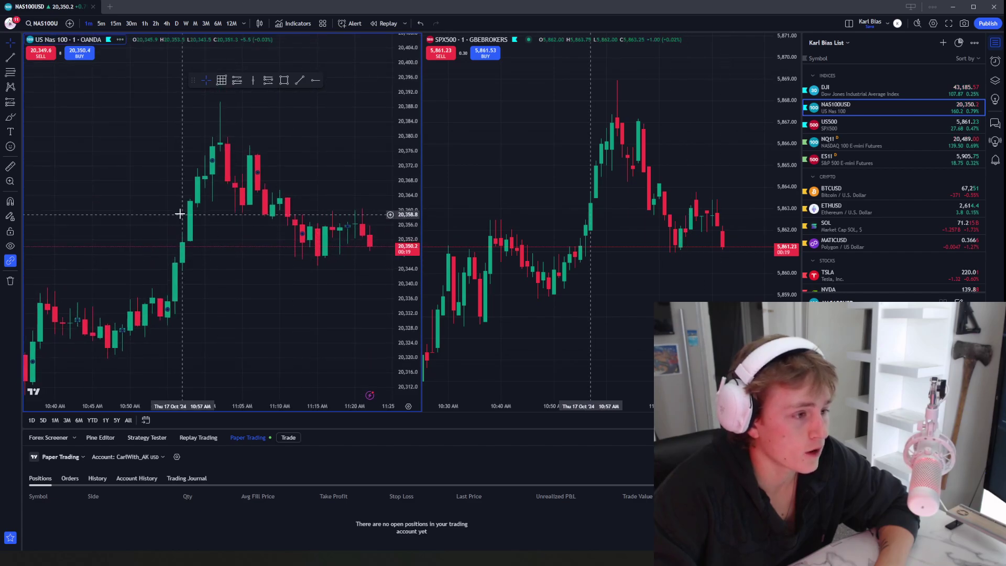
{"action": "scroll", "coordinate": [180, 214], "scroll_direction": "up", "scroll_amount": 2}
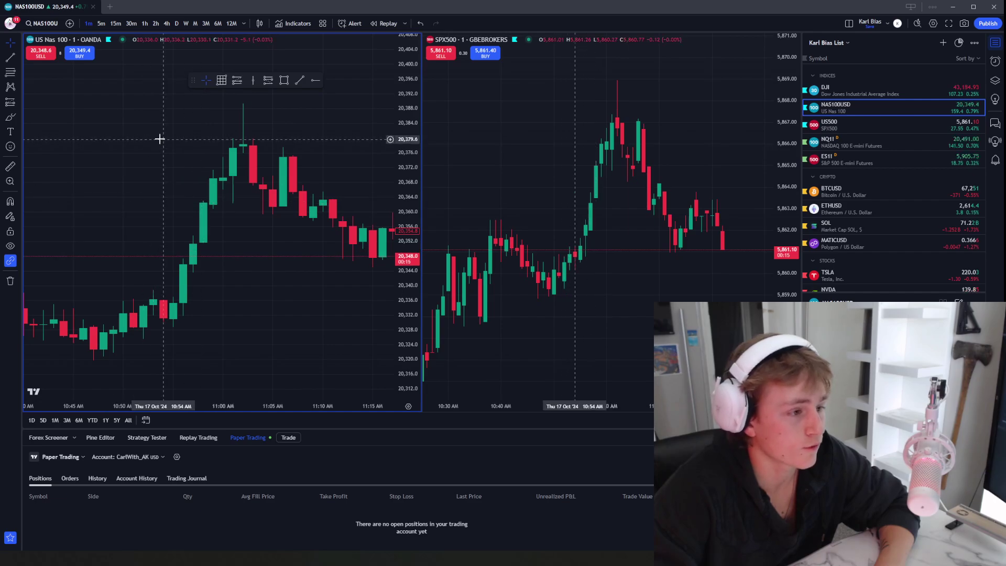
{"action": "left_click_drag", "start_coordinate": [176, 140], "coordinate": [163, 136]}
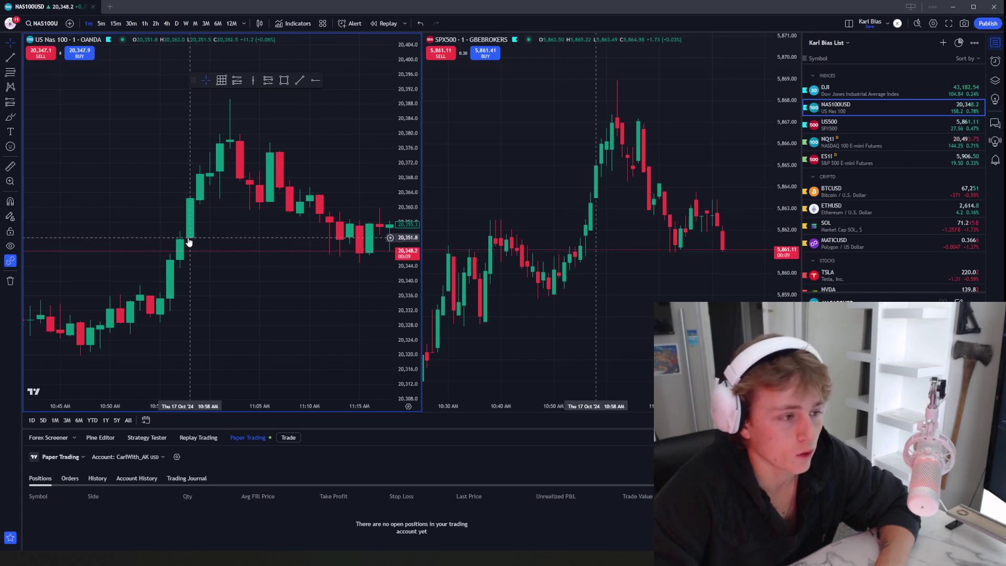
{"action": "left_click_drag", "start_coordinate": [220, 214], "coordinate": [181, 215]}
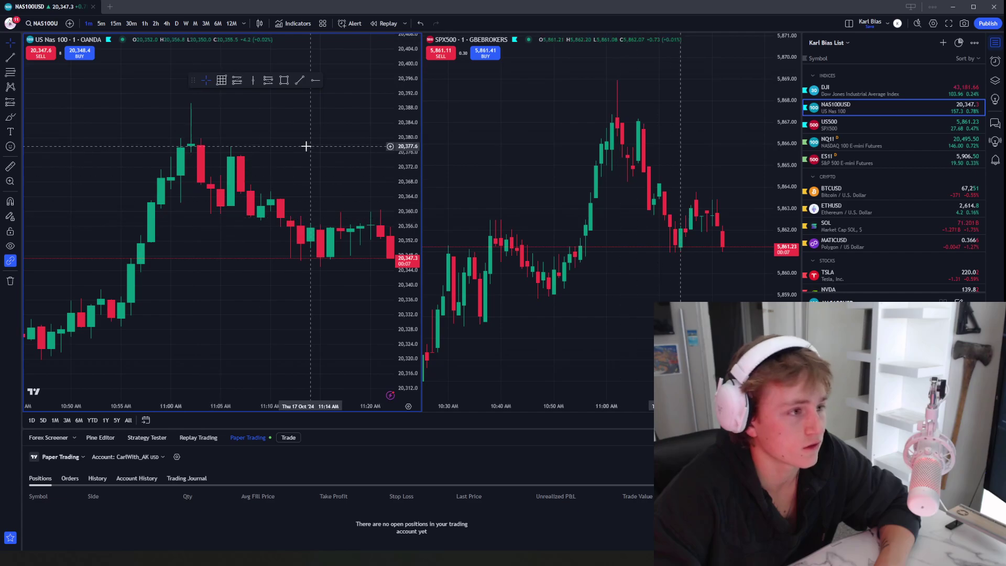
{"action": "scroll", "coordinate": [305, 146], "scroll_direction": "down", "scroll_amount": 6}
{"action": "left_click_drag", "start_coordinate": [283, 146], "coordinate": [190, 146]}
Step: Switch the US Nas 100 chart to the 4-hour timeframe and rescale it to show the October price swings
{"action": "left_click", "coordinate": [166, 23]}
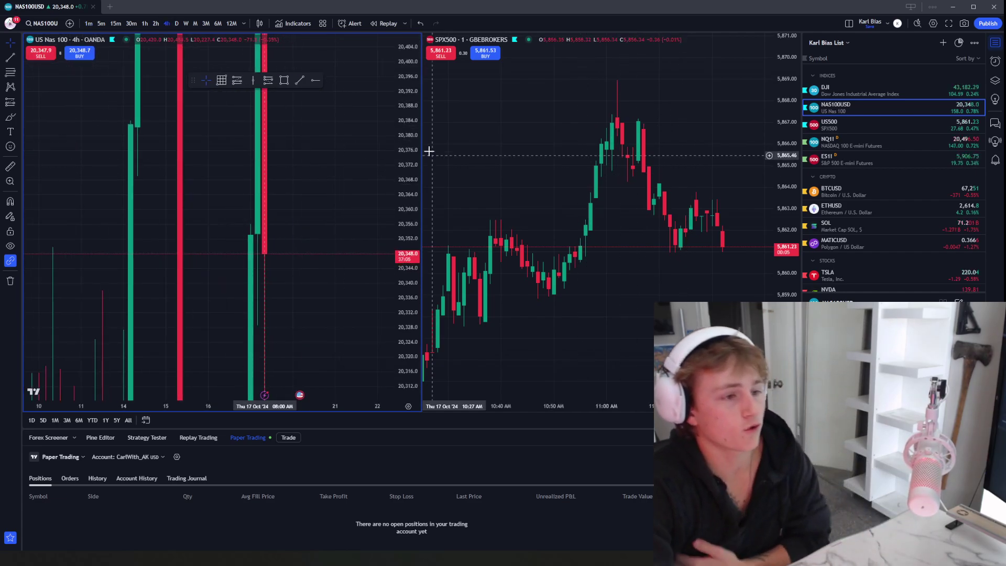
{"action": "left_click_drag", "start_coordinate": [402, 143], "coordinate": [204, 269]}
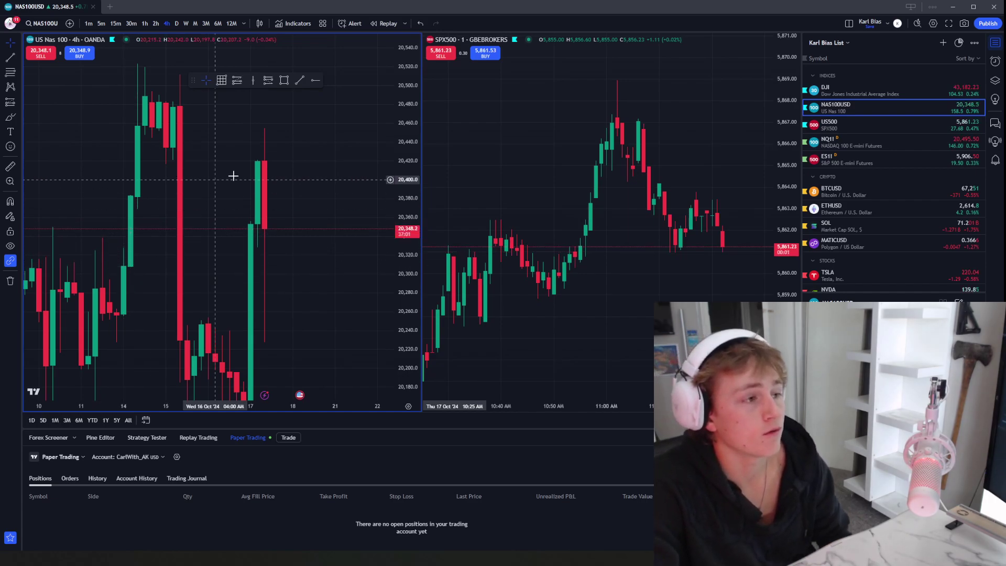
{"action": "scroll", "coordinate": [234, 175], "scroll_direction": "down", "scroll_amount": 5}
{"action": "left_click_drag", "start_coordinate": [400, 105], "coordinate": [395, 266]}
{"action": "scroll", "coordinate": [325, 233], "scroll_direction": "up", "scroll_amount": 4}
{"action": "left_click_drag", "start_coordinate": [316, 231], "coordinate": [342, 202]}
{"action": "scroll", "coordinate": [355, 209], "scroll_direction": "down", "scroll_amount": 4}
{"action": "scroll", "coordinate": [300, 220], "scroll_direction": "up", "scroll_amount": 3}
{"action": "left_click", "coordinate": [651, 290]}
{"action": "scroll", "coordinate": [651, 290], "scroll_direction": "down", "scroll_amount": 4}
{"action": "left_click_drag", "start_coordinate": [739, 298], "coordinate": [640, 292]}
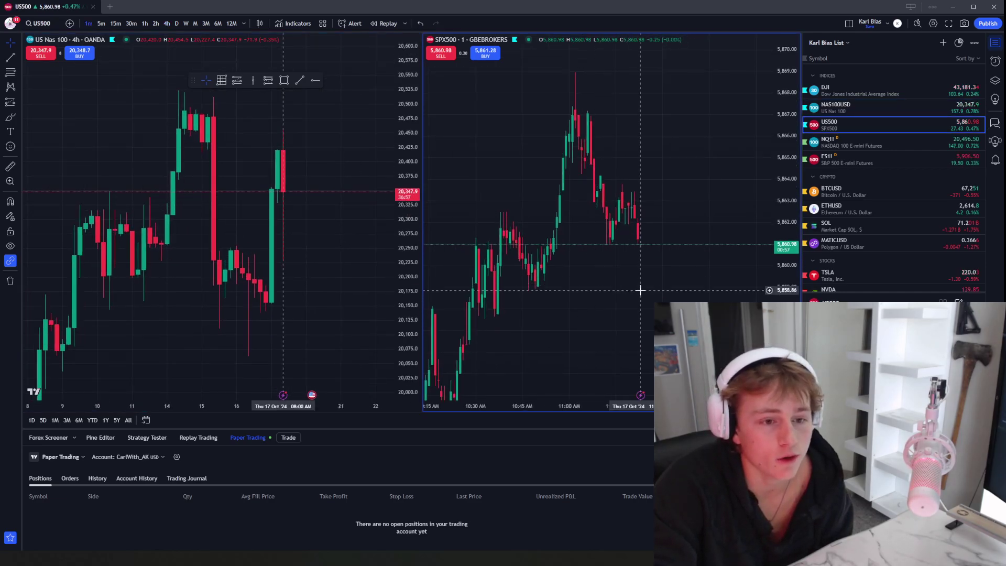
{"action": "scroll", "coordinate": [640, 291], "scroll_direction": "up", "scroll_amount": 4}
{"action": "left_click_drag", "start_coordinate": [576, 292], "coordinate": [705, 315]}
{"action": "left_click_drag", "start_coordinate": [783, 320], "coordinate": [781, 233]}
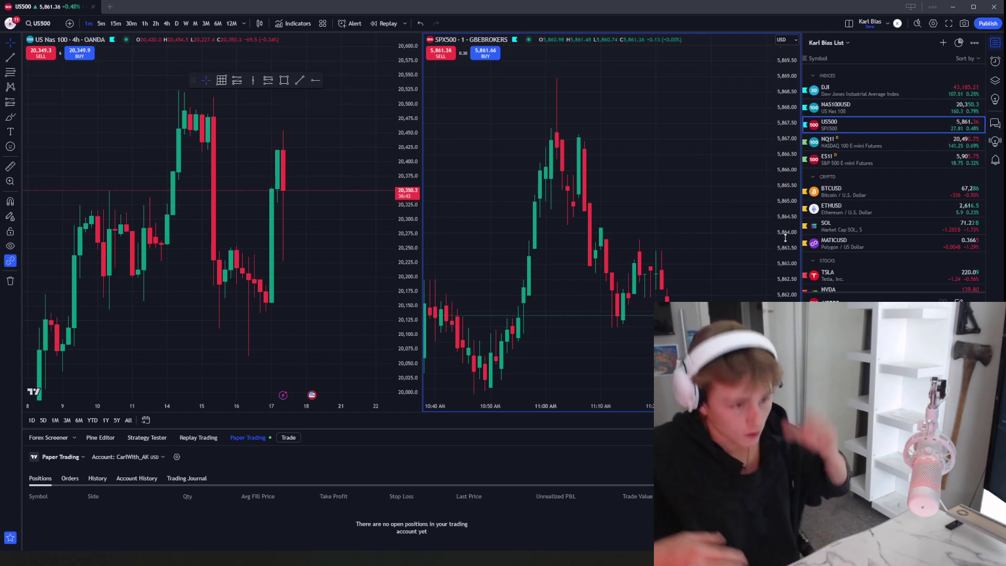
Step: Draw a rectangle over the bullish gap from about 20,327 to 20,370, spanning 14 to 15 Oct on the US Nas 100 chart
{"action": "left_click", "coordinate": [283, 80]}
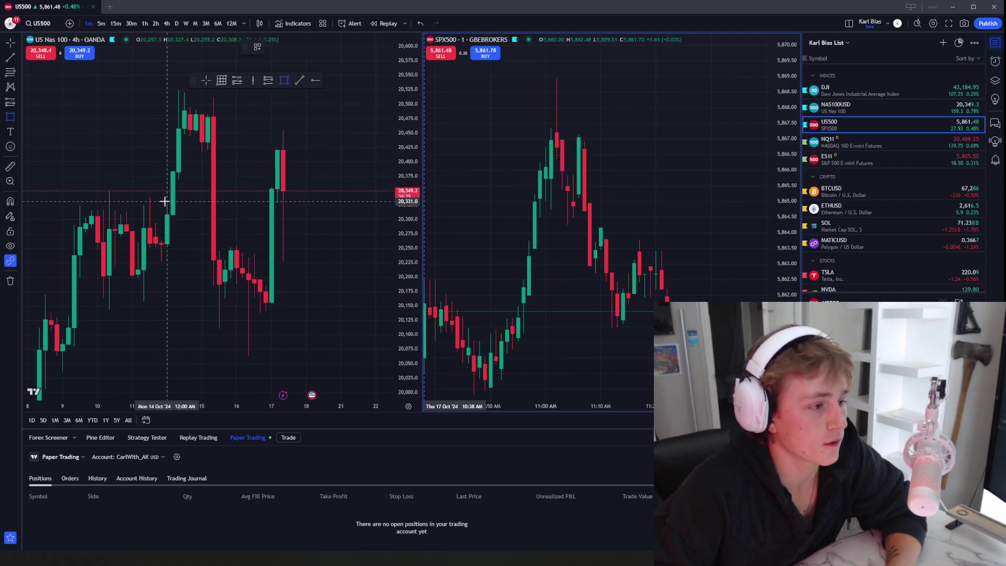
{"action": "left_click_drag", "start_coordinate": [167, 204], "coordinate": [236, 182]}
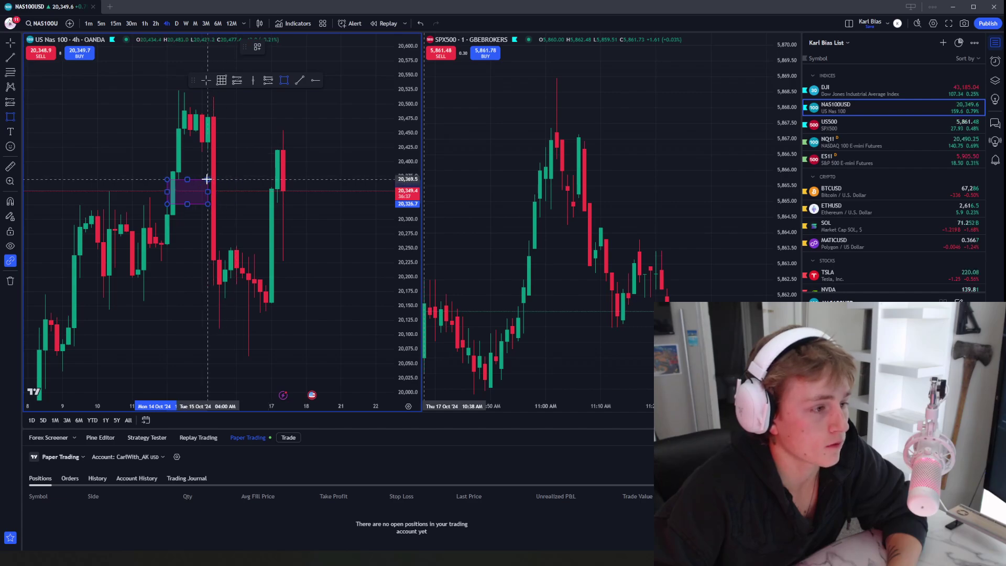
{"action": "scroll", "coordinate": [205, 168], "scroll_direction": "up", "scroll_amount": 2}
Step: Widen the US Nas 100 chart pane to roughly three quarters of the two-chart layout's width
{"action": "left_click_drag", "start_coordinate": [422, 199], "coordinate": [609, 199]}
{"action": "scroll", "coordinate": [488, 199], "scroll_direction": "up", "scroll_amount": 2}
{"action": "mouse_move", "coordinate": [487, 199]}
{"action": "left_mouse_down"}
{"action": "mouse_move", "coordinate": [430, 218]}
{"action": "mouse_move", "coordinate": [391, 213]}
{"action": "mouse_move", "coordinate": [465, 184]}
{"action": "left_mouse_up"}
{"action": "scroll", "coordinate": [391, 213], "scroll_direction": "down", "scroll_amount": 3}
{"action": "scroll", "coordinate": [391, 213], "scroll_direction": "up", "scroll_amount": 3}
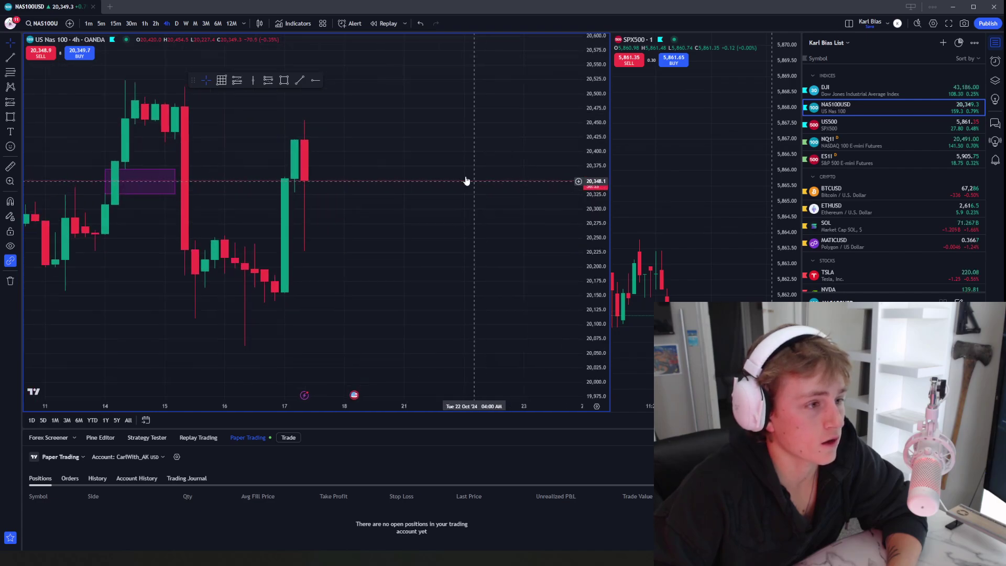
Step: Draw a rectangle over the large bearish candle's gap from about 20,422 to 20,246, spanning 15 to 16 Oct
{"action": "left_click", "coordinate": [284, 80]}
{"action": "left_click_drag", "start_coordinate": [175, 138], "coordinate": [274, 240]}
{"action": "left_click", "coordinate": [362, 203]}
Step: Draw a rectangle over the latest bullish gap from about 20,186 to 20,329, spanning 16 to 20 Oct
{"action": "scroll", "coordinate": [361, 203], "scroll_direction": "down", "scroll_amount": 3}
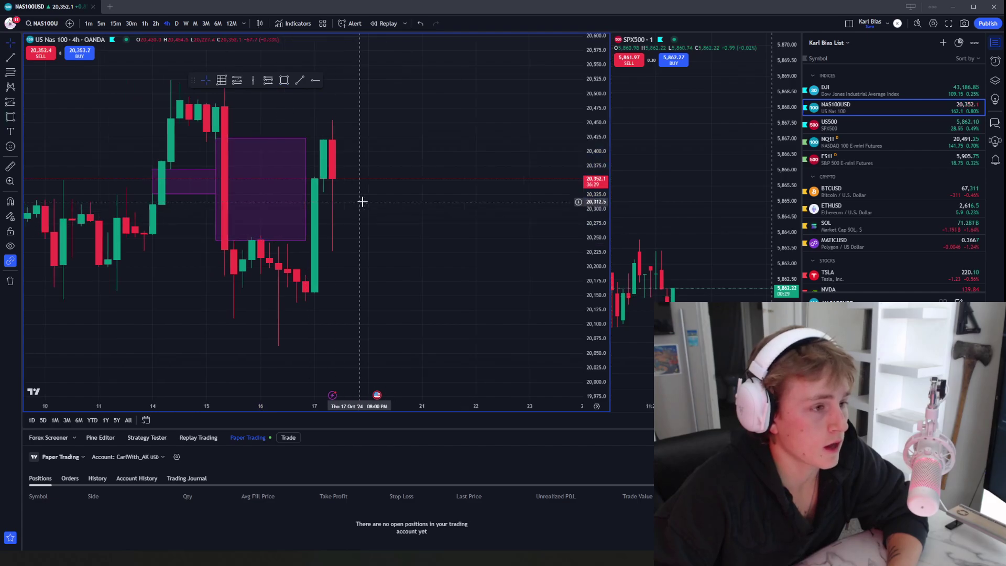
{"action": "left_click", "coordinate": [284, 80]}
{"action": "scroll", "coordinate": [199, 267], "scroll_direction": "up", "scroll_amount": 1}
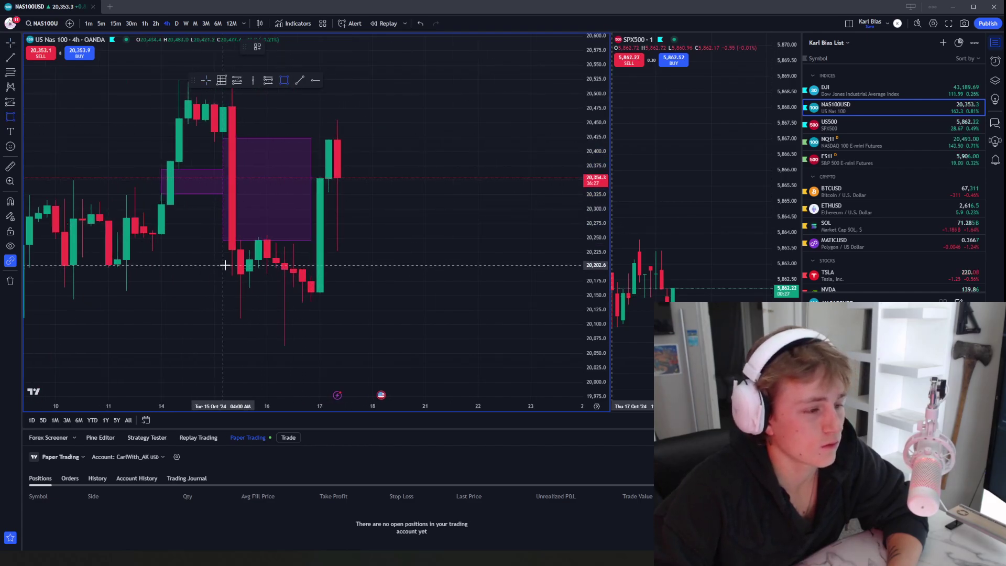
{"action": "left_click_drag", "start_coordinate": [308, 274], "coordinate": [407, 191]}
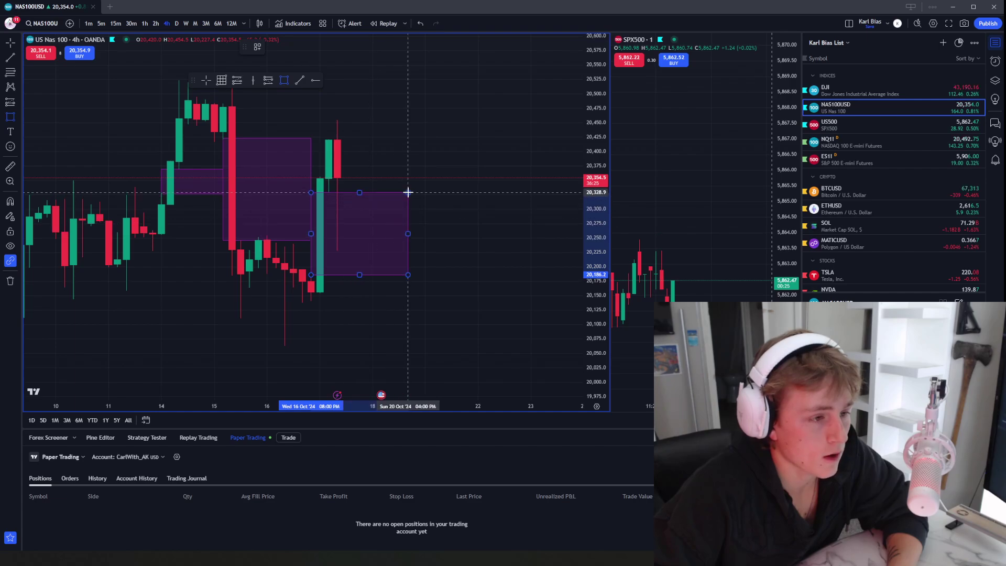
{"action": "scroll", "coordinate": [340, 231], "scroll_direction": "down", "scroll_amount": 1}
{"action": "scroll", "coordinate": [153, 276], "scroll_direction": "up", "scroll_amount": 1}
{"action": "left_click_drag", "start_coordinate": [152, 276], "coordinate": [160, 300]}
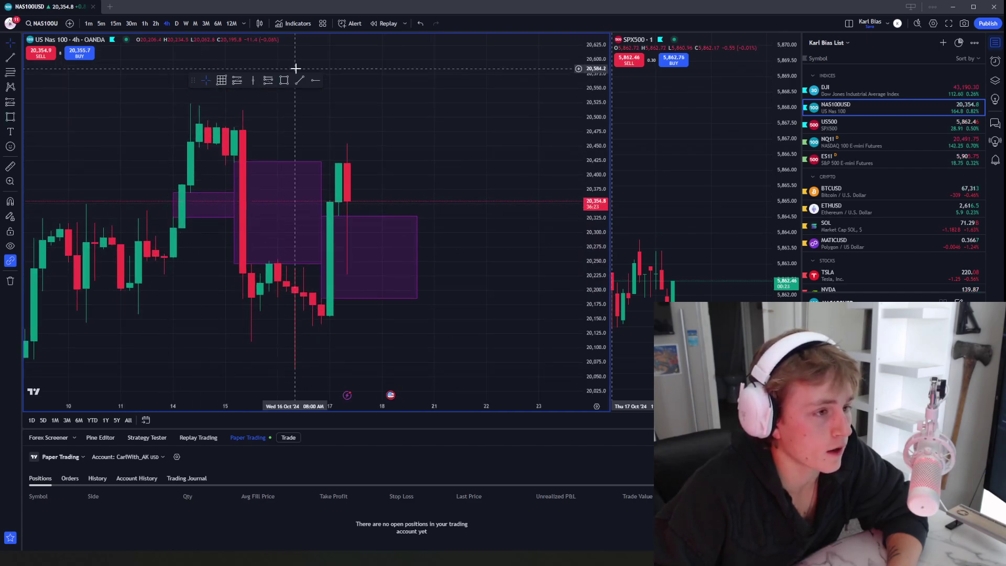
Step: Draw a rectangle over the upper bullish gap from about 20,385 to 20,447, spanning 14 to 16 Oct
{"action": "left_click", "coordinate": [284, 80]}
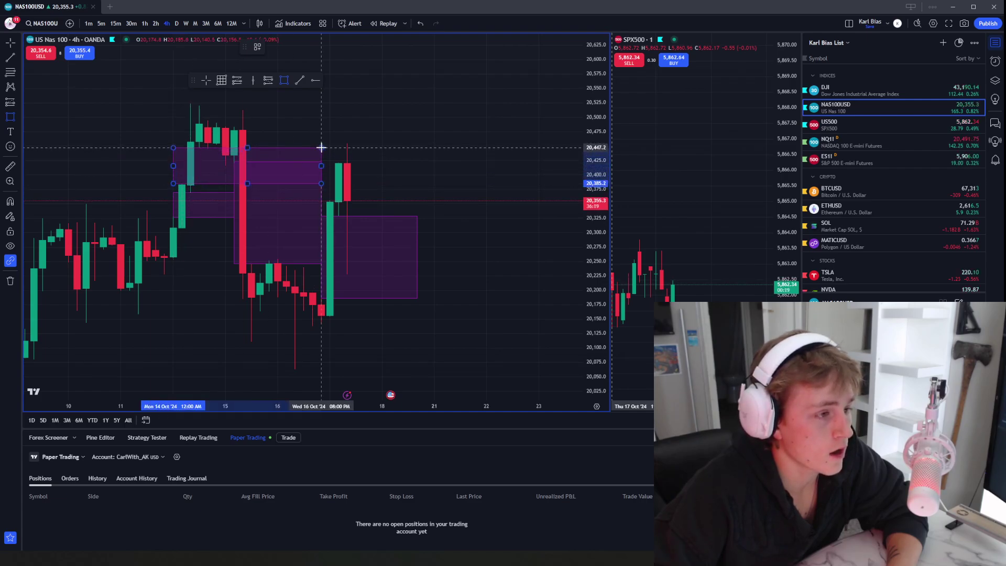
{"action": "scroll", "coordinate": [394, 125], "scroll_direction": "down", "scroll_amount": 1}
{"action": "scroll", "coordinate": [196, 329], "scroll_direction": "up", "scroll_amount": 1}
Step: Draw a rectangle over the earlier bullish gap from about 20,133 to 20,198, spanning 9 to 11 Oct
{"action": "left_click_drag", "start_coordinate": [197, 330], "coordinate": [400, 250]}
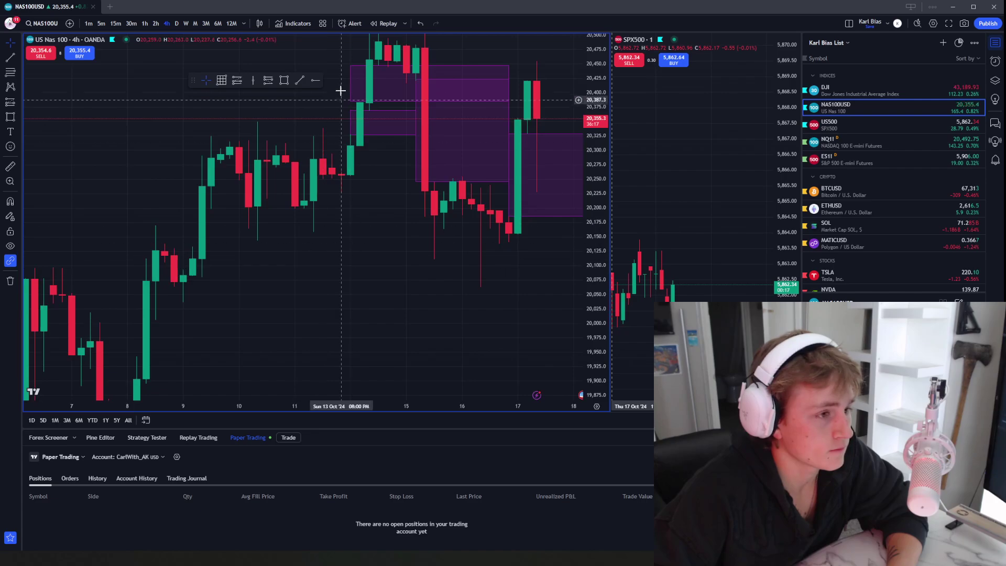
{"action": "left_click", "coordinate": [285, 82]}
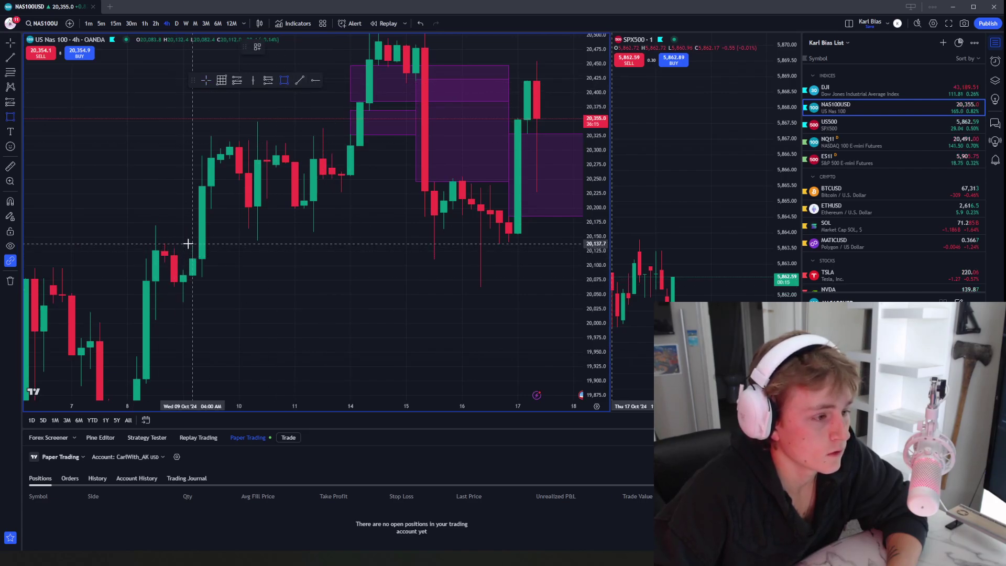
{"action": "left_click_drag", "start_coordinate": [191, 246], "coordinate": [293, 210]}
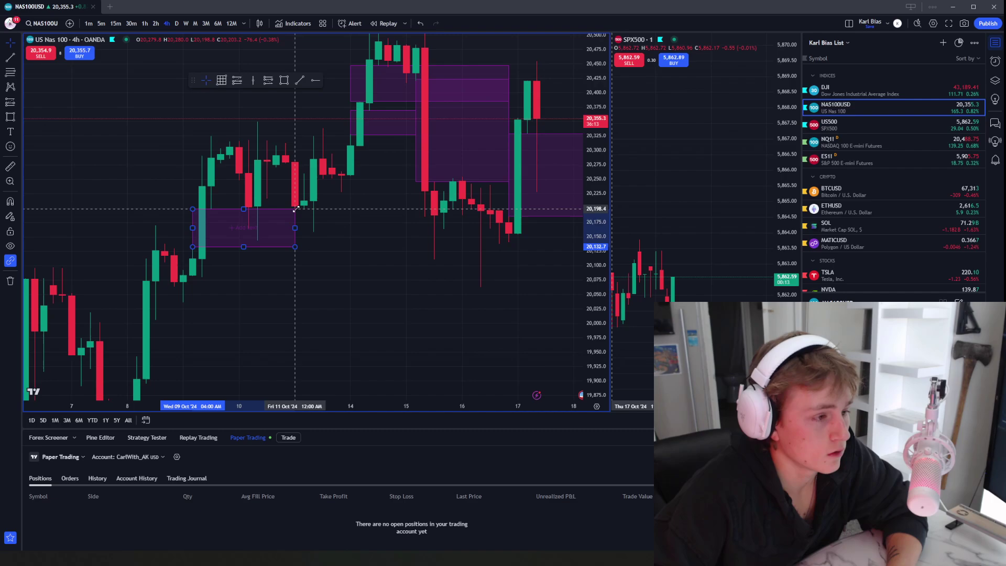
{"action": "left_click", "coordinate": [270, 278]}
{"action": "scroll", "coordinate": [316, 294], "scroll_direction": "down", "scroll_amount": 2}
{"action": "left_click_drag", "start_coordinate": [340, 223], "coordinate": [271, 250]}
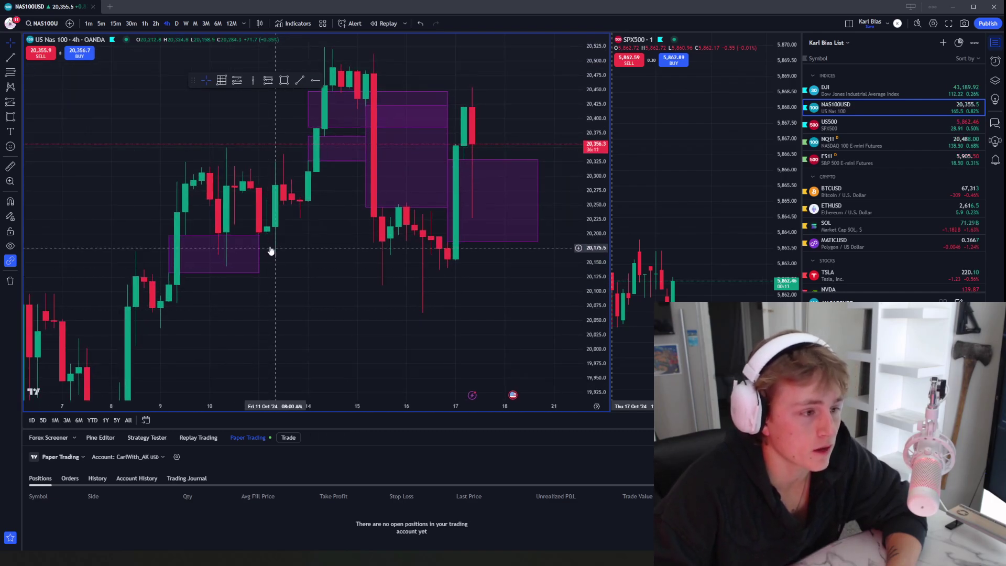
Step: Delete all five gap rectangles from the US Nas 100 chart
{"action": "left_click", "coordinate": [236, 235]}
{"action": "key", "text": "Delete"}
{"action": "left_click", "coordinate": [349, 135]}
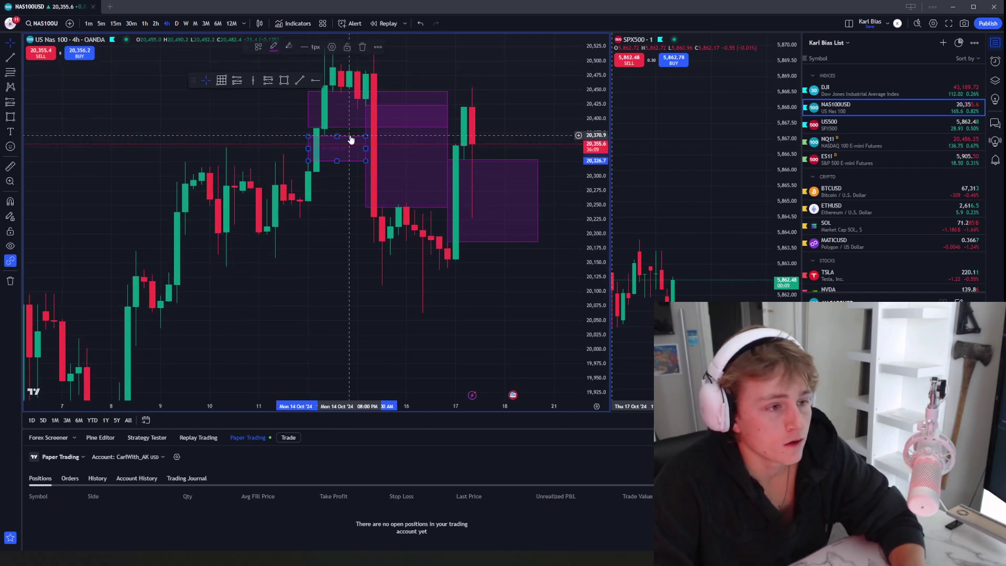
{"action": "key", "text": "Delete"}
{"action": "left_click", "coordinate": [349, 128]}
{"action": "key", "text": "Delete"}
{"action": "left_click", "coordinate": [425, 105]}
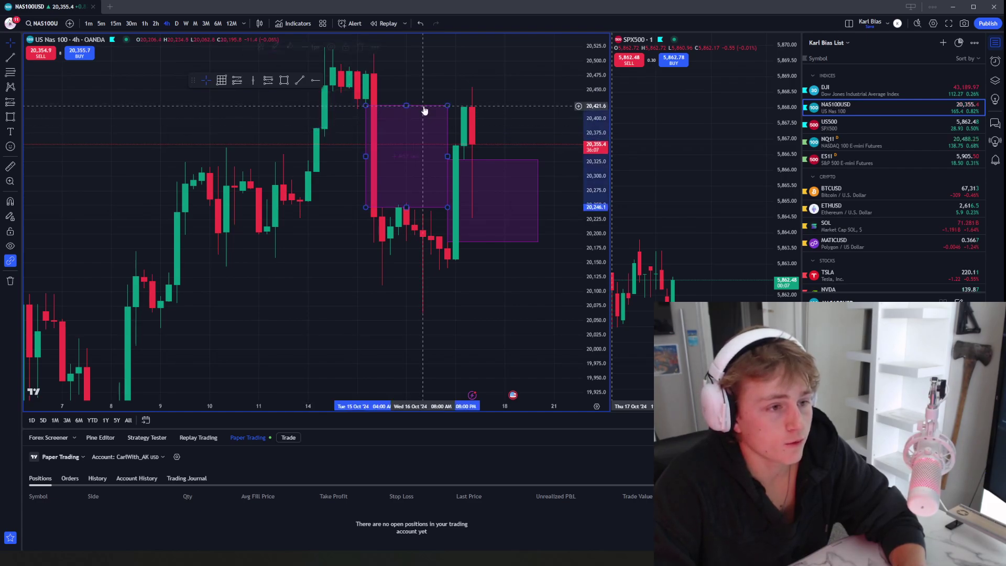
{"action": "key", "text": "Delete"}
{"action": "left_click", "coordinate": [488, 161]}
{"action": "key", "text": "Delete"}
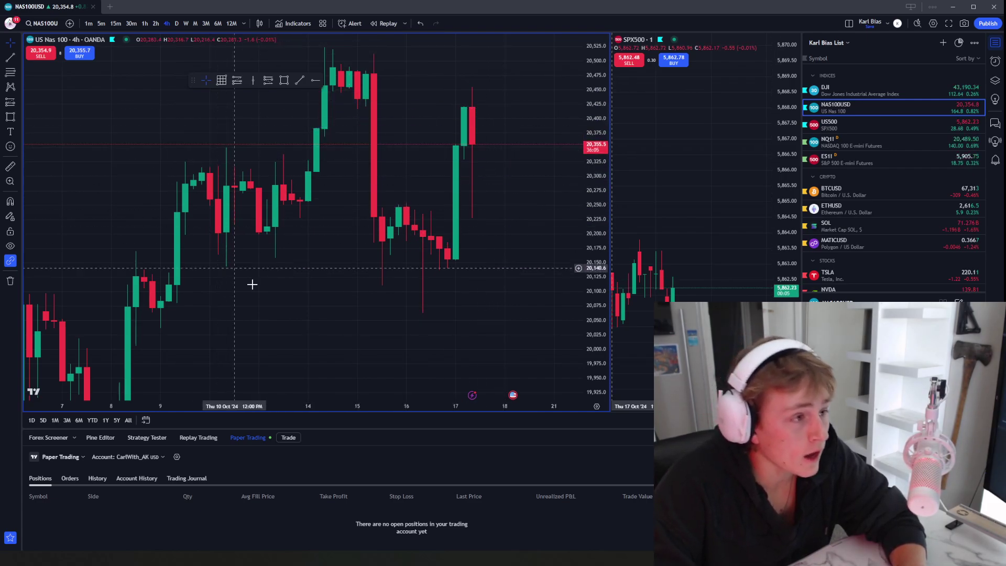
Step: Add the text label "3 candles" in the empty area below the 11 to 14 Oct candles
{"action": "left_click_drag", "start_coordinate": [252, 285], "coordinate": [211, 276]}
{"action": "left_click", "coordinate": [13, 133]}
{"action": "left_click", "coordinate": [246, 271]}
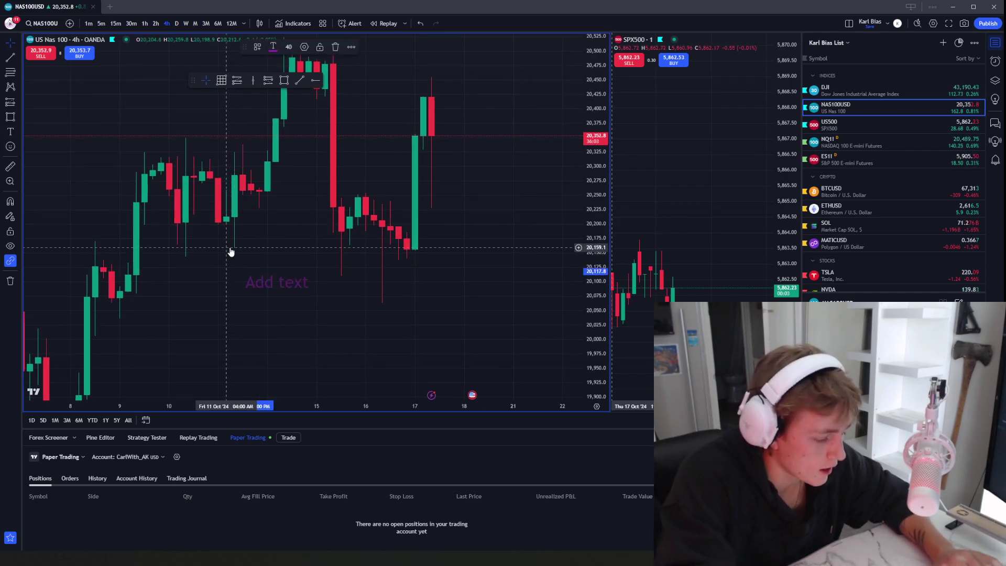
{"action": "type", "text": "3 can"}
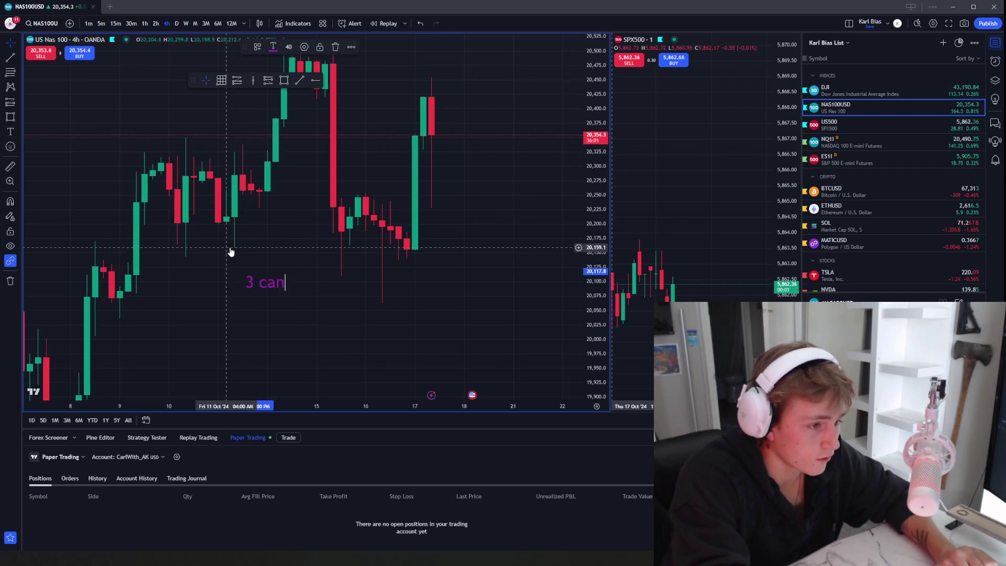
{"action": "type", "text": "dles"}
{"action": "left_click", "coordinate": [231, 252]}
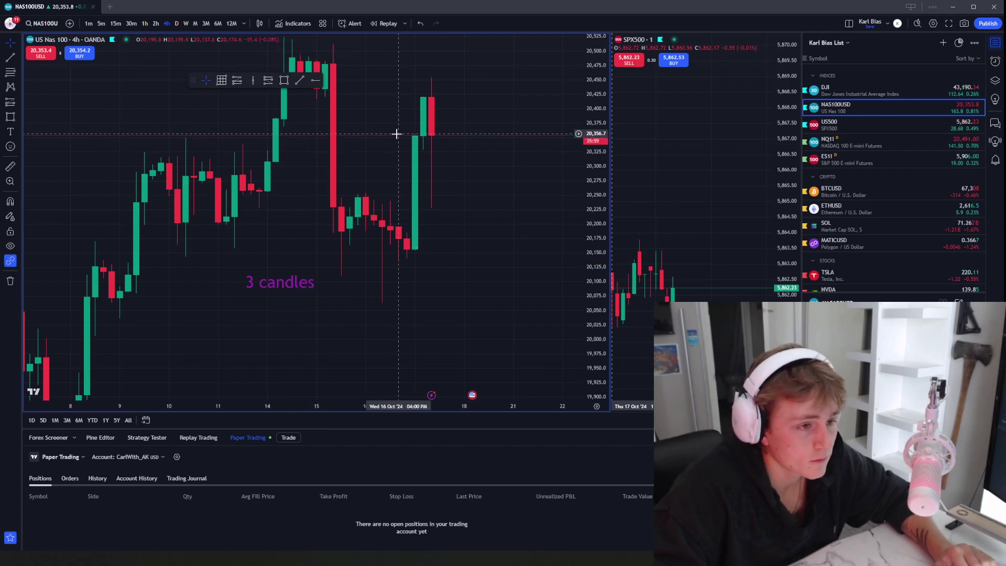
{"action": "left_click", "coordinate": [309, 283]}
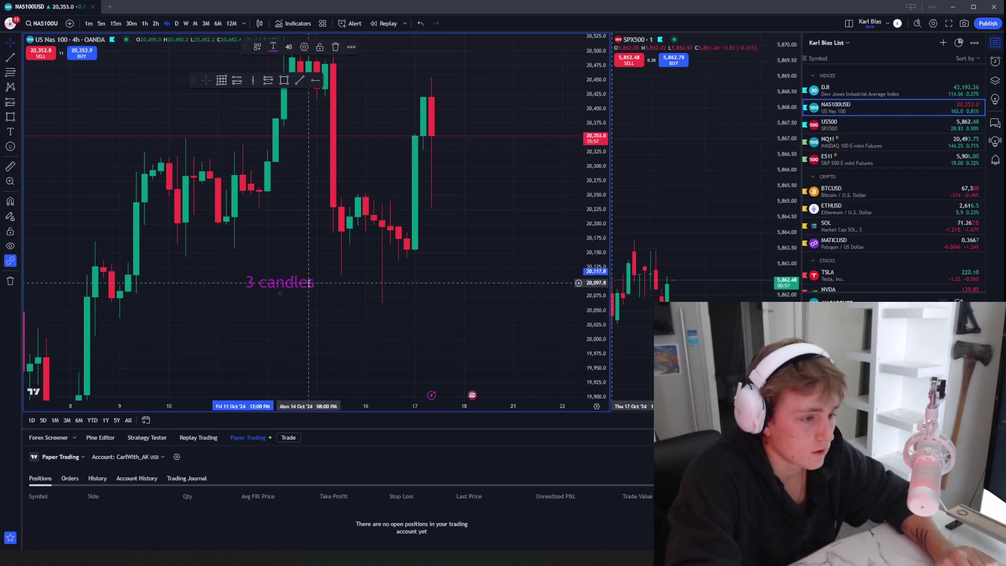
Step: Add the text label "FVG's" in the empty area above the 8 Oct candles
{"action": "left_click_drag", "start_coordinate": [311, 163], "coordinate": [381, 198]}
{"action": "scroll", "coordinate": [346, 218], "scroll_direction": "up", "scroll_amount": 2}
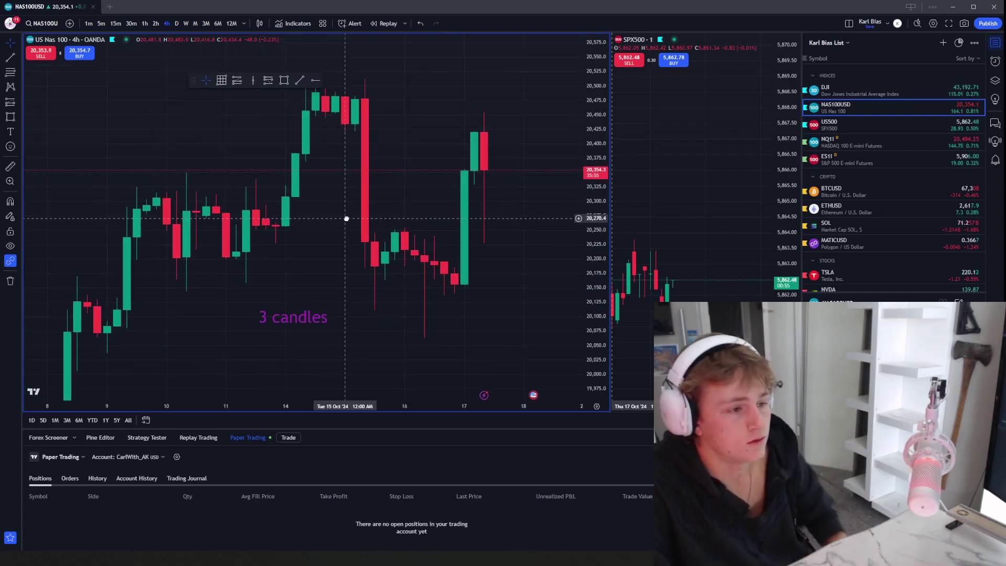
{"action": "scroll", "coordinate": [343, 218], "scroll_direction": "down", "scroll_amount": 2}
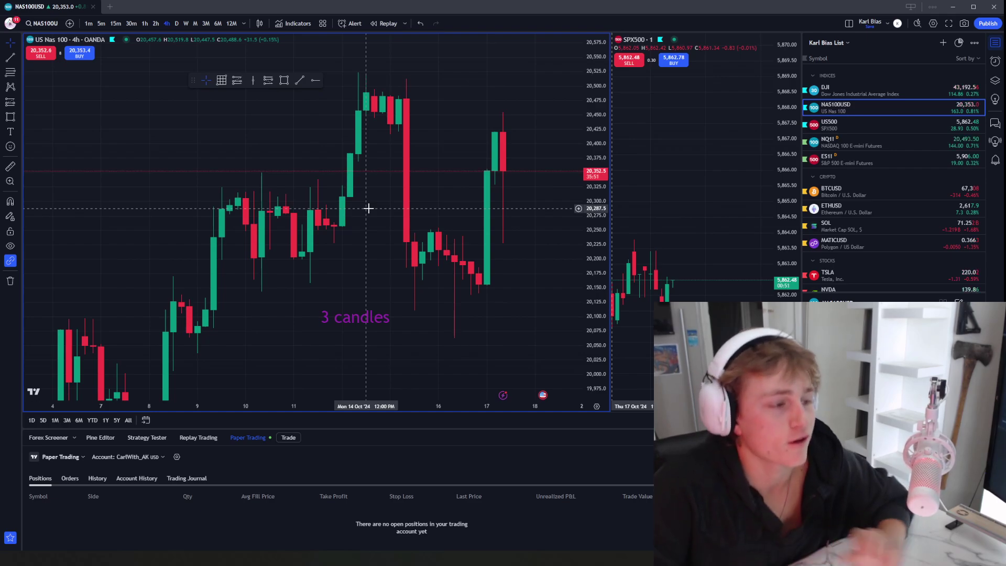
{"action": "left_click", "coordinate": [10, 132]}
{"action": "left_click", "coordinate": [168, 112]}
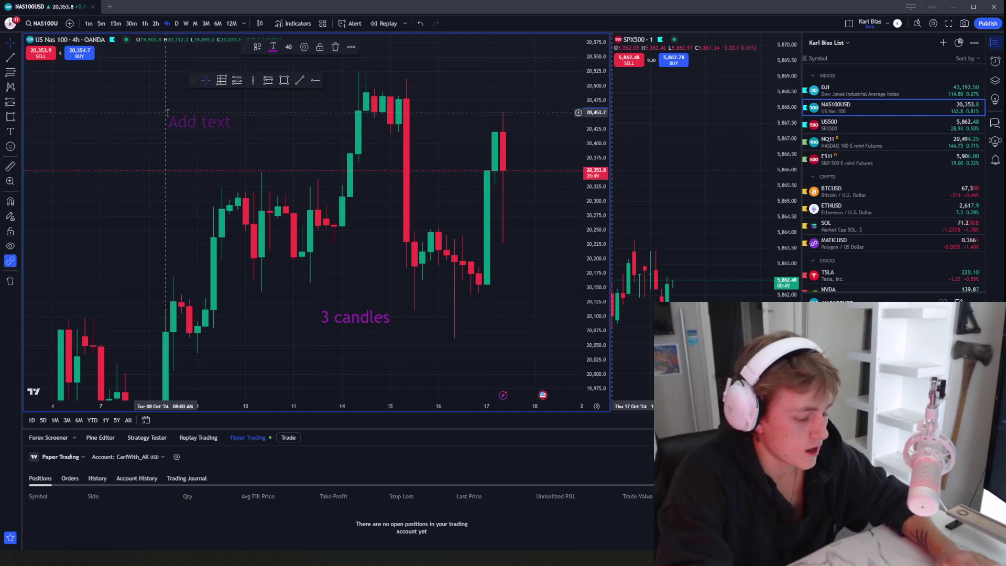
{"action": "type", "text": "FVG"}
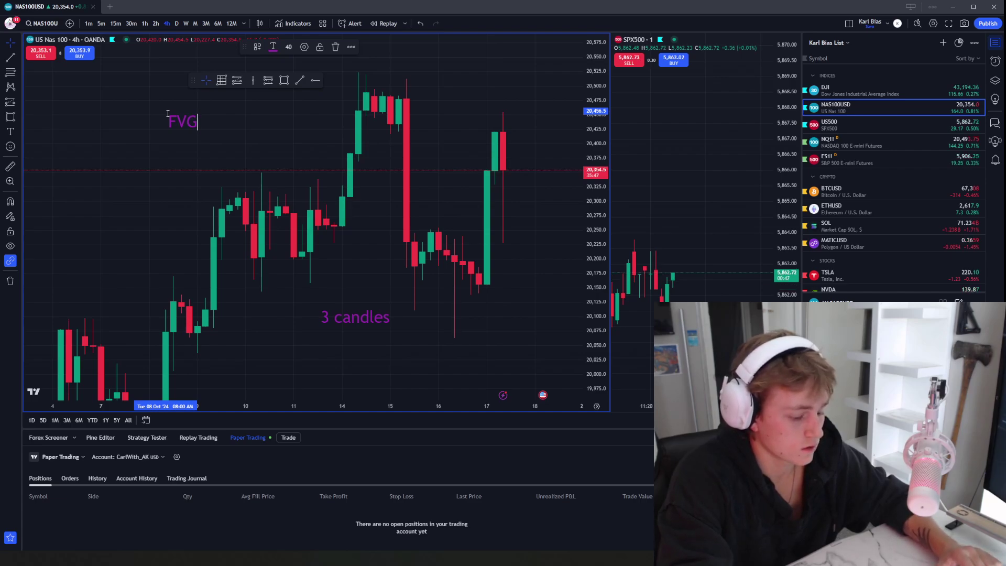
{"action": "type", "text": "'s"}
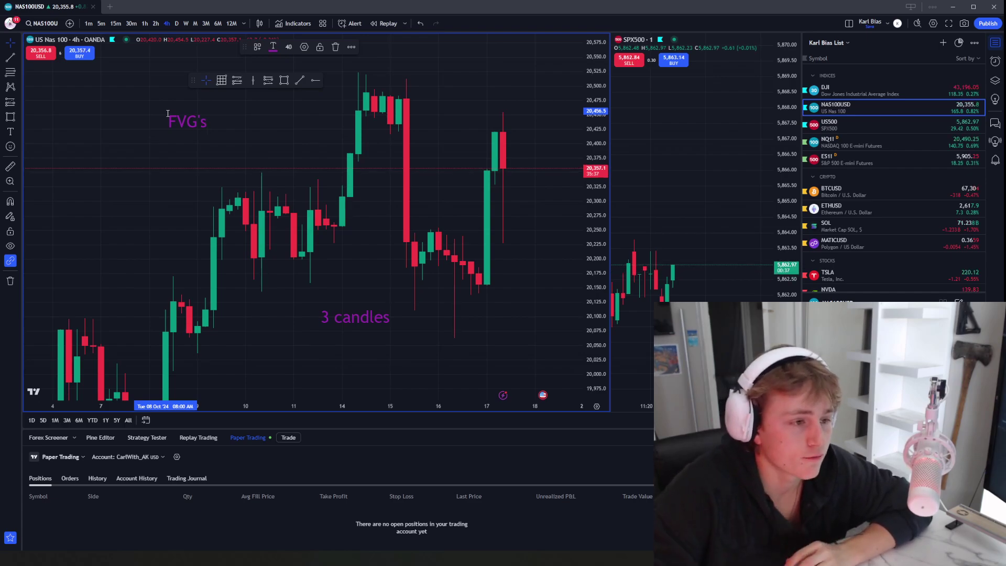
Step: Draw a rectangle over the bullish gap starting 14 Oct, from about 20,330 to 20,370, and stretch the price scale around it
{"action": "scroll", "coordinate": [288, 236], "scroll_direction": "up", "scroll_amount": 5}
{"action": "left_click_drag", "start_coordinate": [324, 141], "coordinate": [373, 198]}
{"action": "left_click", "coordinate": [283, 81]}
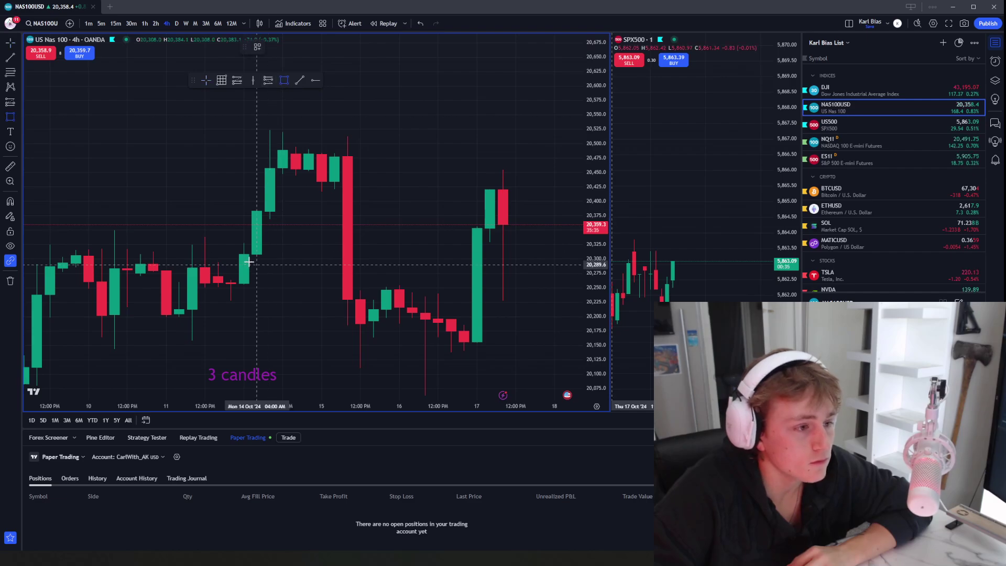
{"action": "left_click_drag", "start_coordinate": [243, 241], "coordinate": [322, 218]}
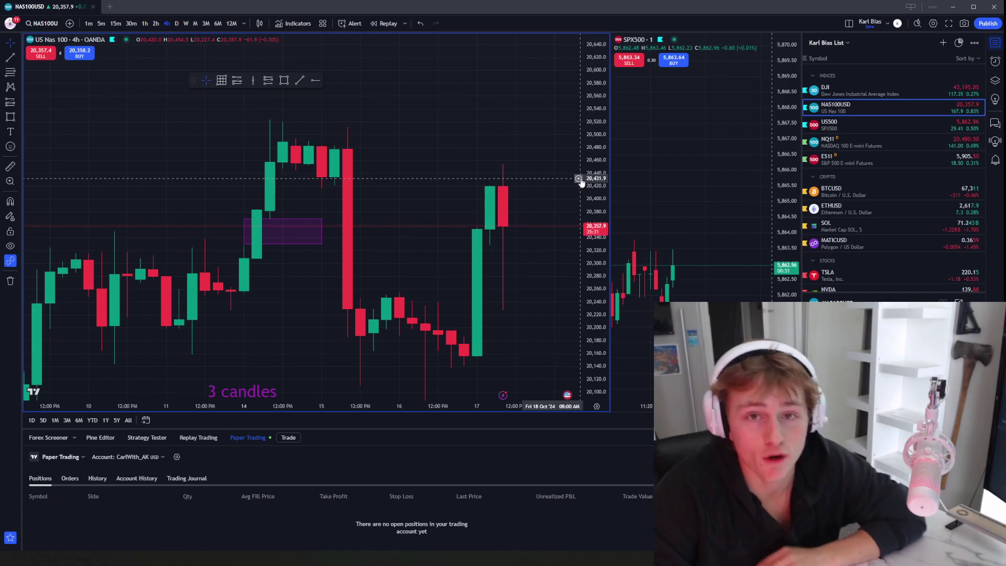
{"action": "left_click_drag", "start_coordinate": [595, 240], "coordinate": [577, 157]}
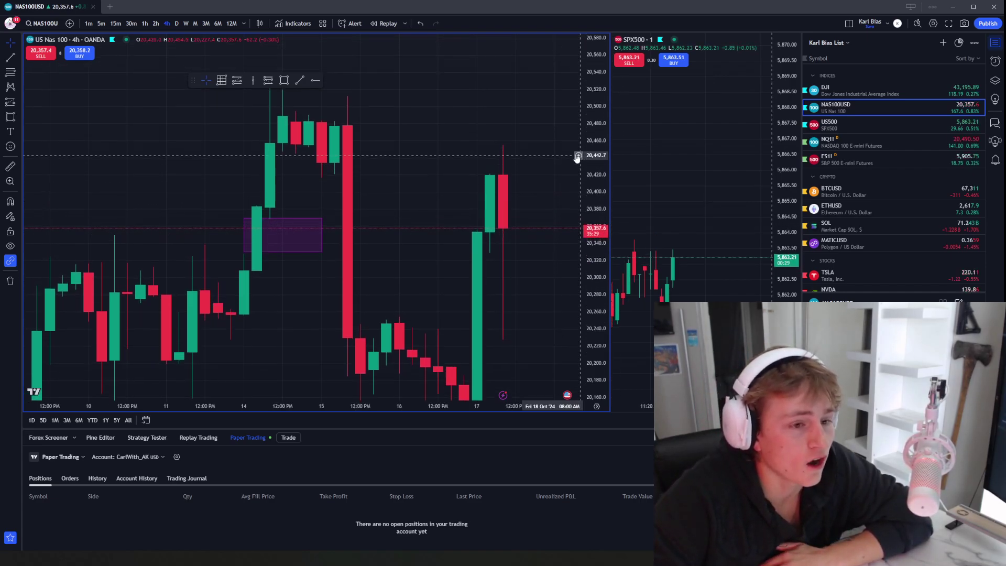
Step: Draw a rectangle over the bearish gap starting 15 Oct, from about 20,421 down to 20,246 and ending 16 Oct
{"action": "left_click_drag", "start_coordinate": [448, 141], "coordinate": [432, 164]}
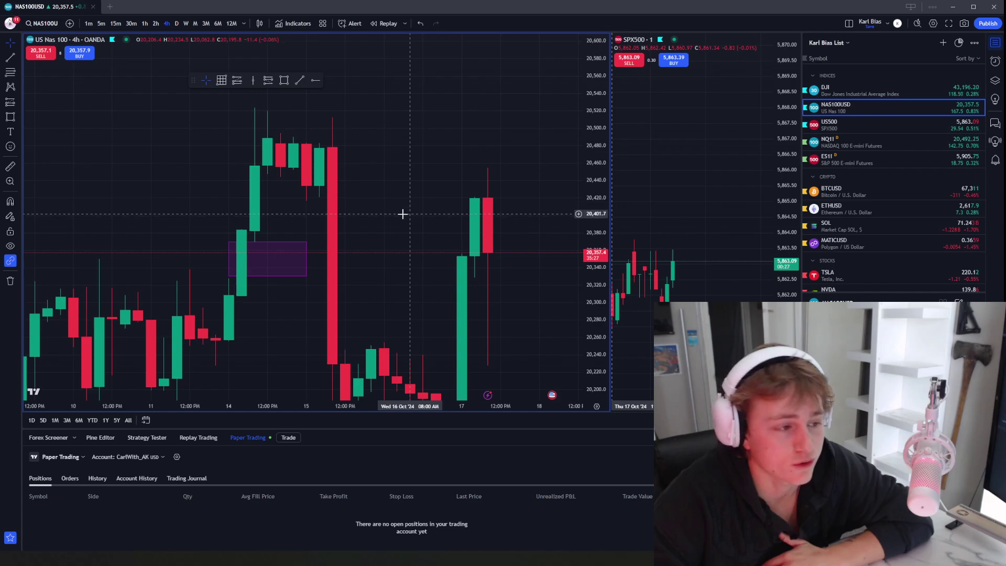
{"action": "left_click", "coordinate": [232, 270]}
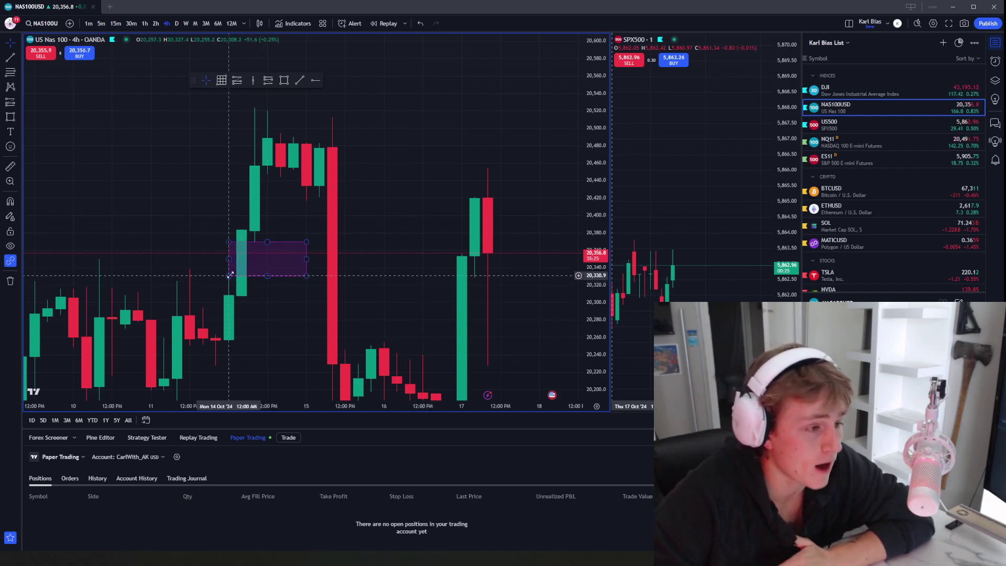
{"action": "left_click_drag", "start_coordinate": [393, 197], "coordinate": [310, 173]}
{"action": "left_click", "coordinate": [286, 81]}
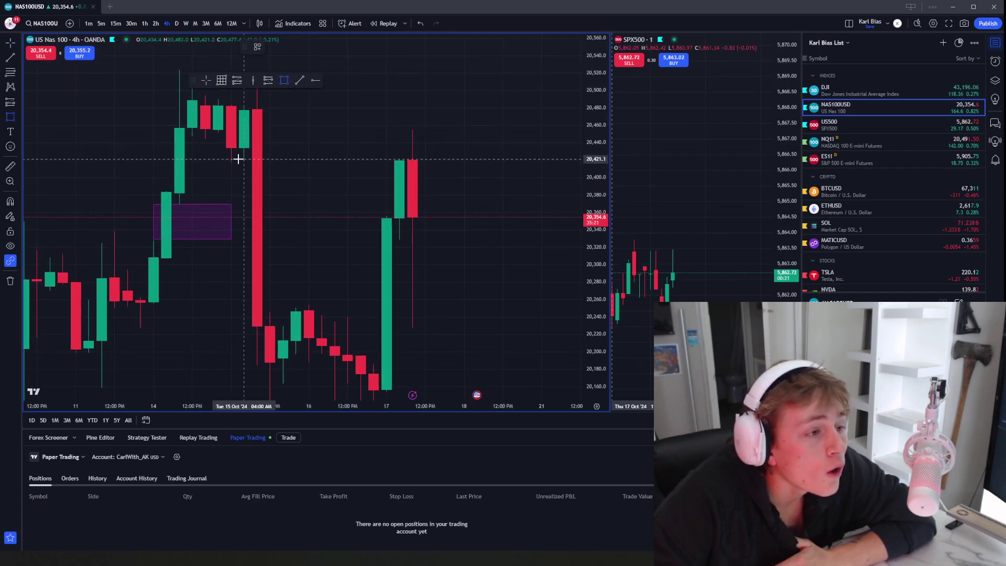
{"action": "left_click_drag", "start_coordinate": [239, 158], "coordinate": [346, 311]}
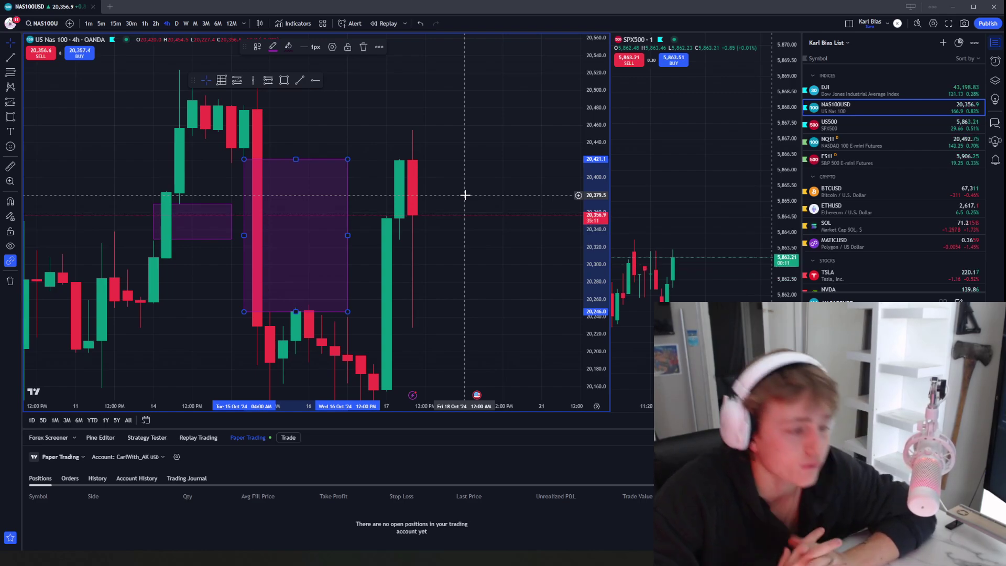
{"action": "left_click", "coordinate": [483, 181]}
Step: Extend the large bearish gap rectangle forward in time past the latest 17 Oct candle on the US Nas 100 chart
{"action": "scroll", "coordinate": [495, 274], "scroll_direction": "down", "scroll_amount": 2}
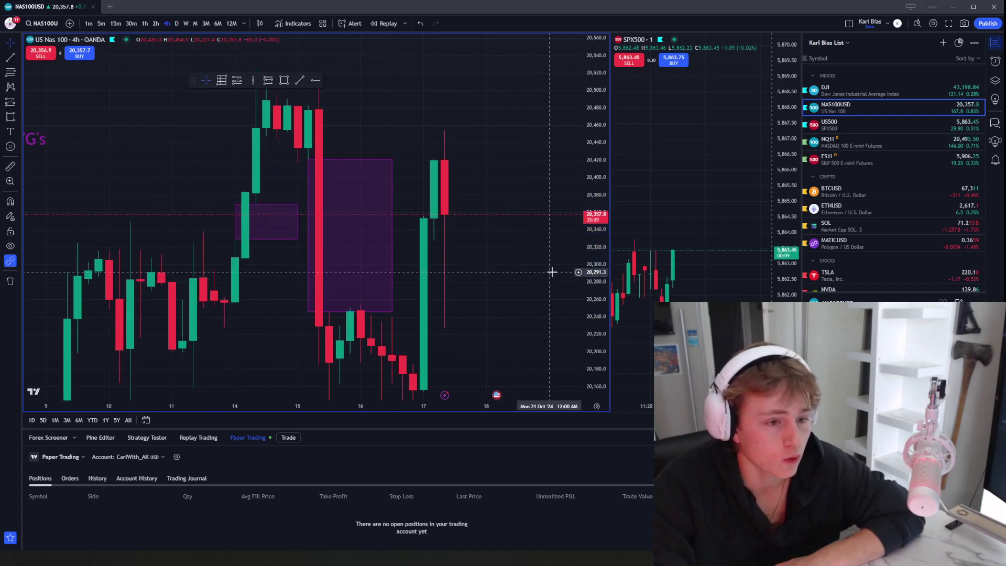
{"action": "left_click_drag", "start_coordinate": [587, 243], "coordinate": [541, 254]}
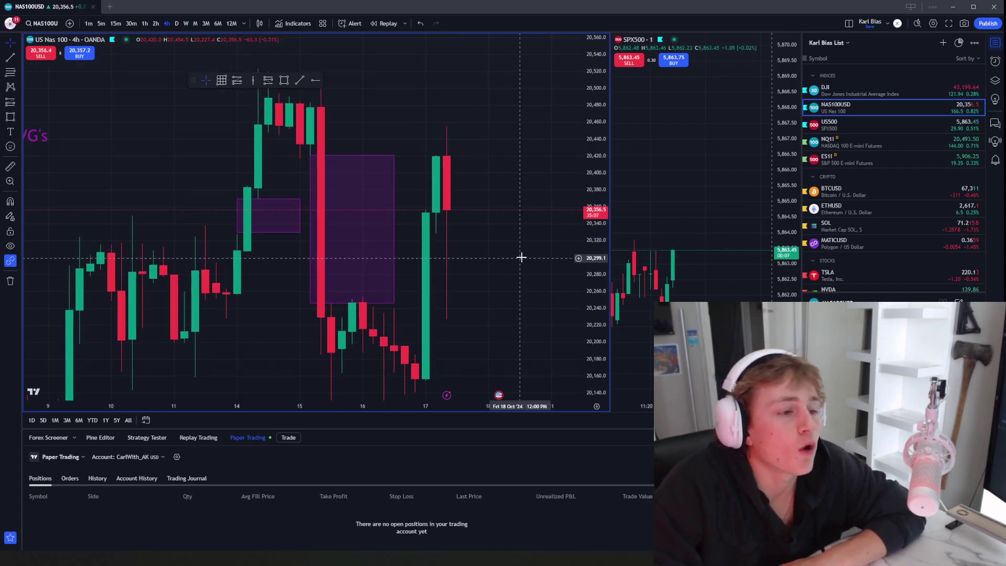
{"action": "left_click_drag", "start_coordinate": [459, 200], "coordinate": [419, 186]}
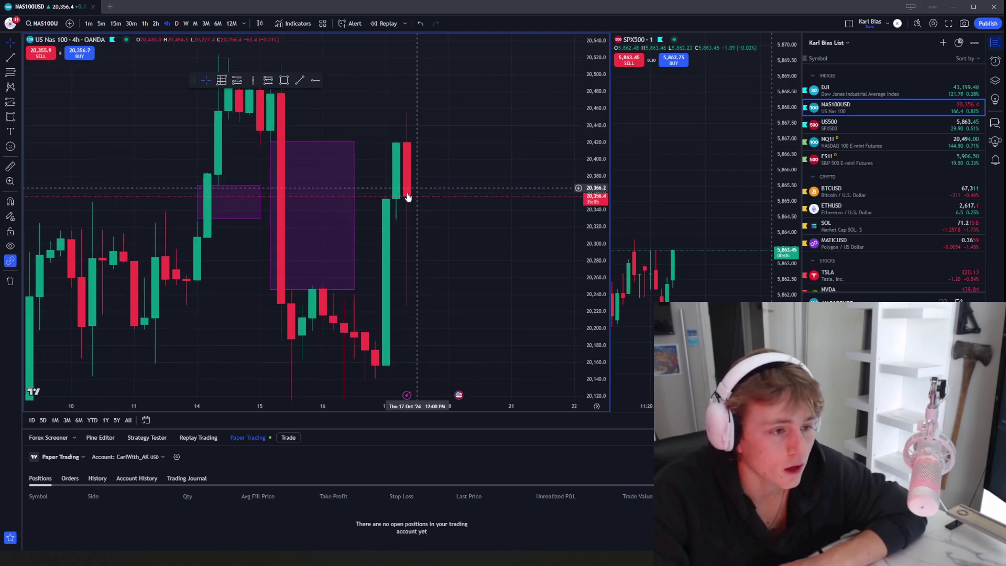
{"action": "left_click_drag", "start_coordinate": [356, 215], "coordinate": [463, 202]}
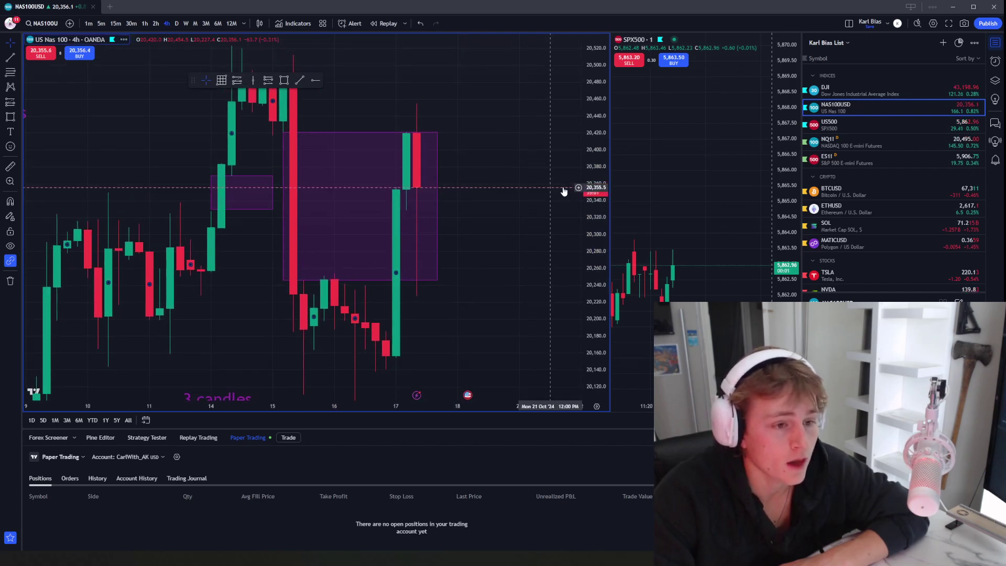
{"action": "left_click_drag", "start_coordinate": [596, 191], "coordinate": [597, 211]}
{"action": "left_click_drag", "start_coordinate": [531, 223], "coordinate": [512, 244]}
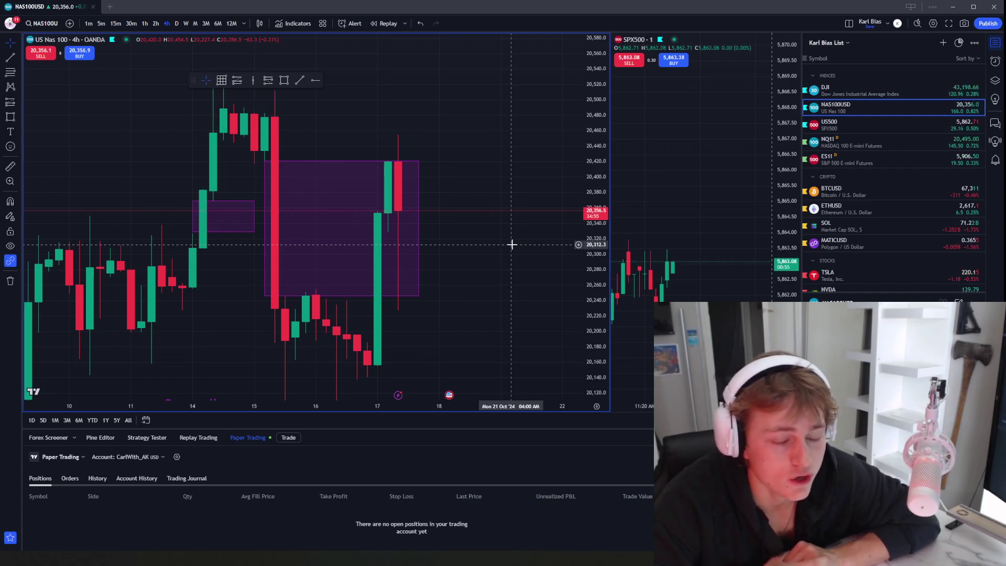
Step: Add a three-line text label reading "Inverse fvg", "Fvg" and "Bpr's double fvgs" in the empty area beyond the latest candles
{"action": "left_click", "coordinate": [10, 132]}
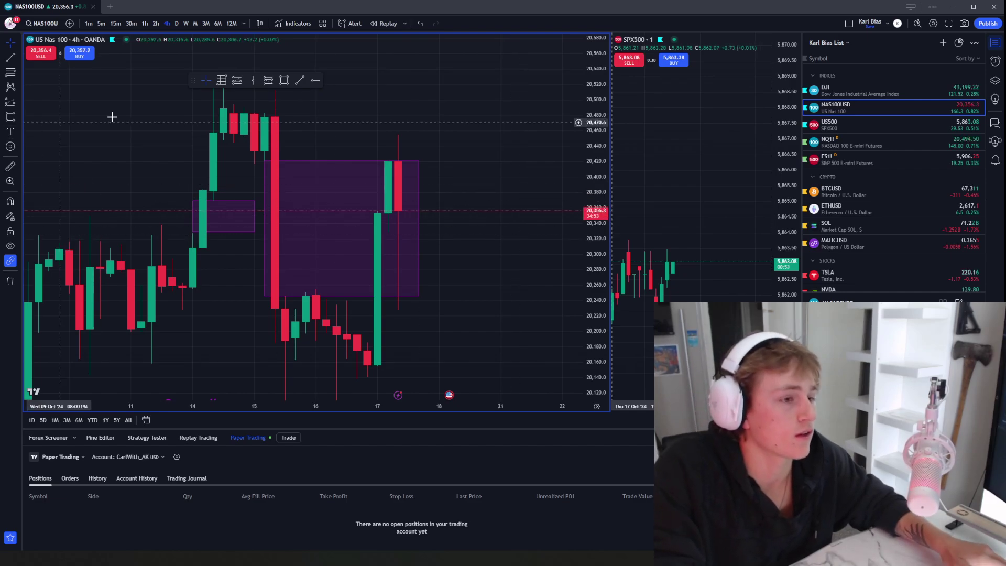
{"action": "left_click", "coordinate": [407, 95]}
{"action": "type", "text": "In"}
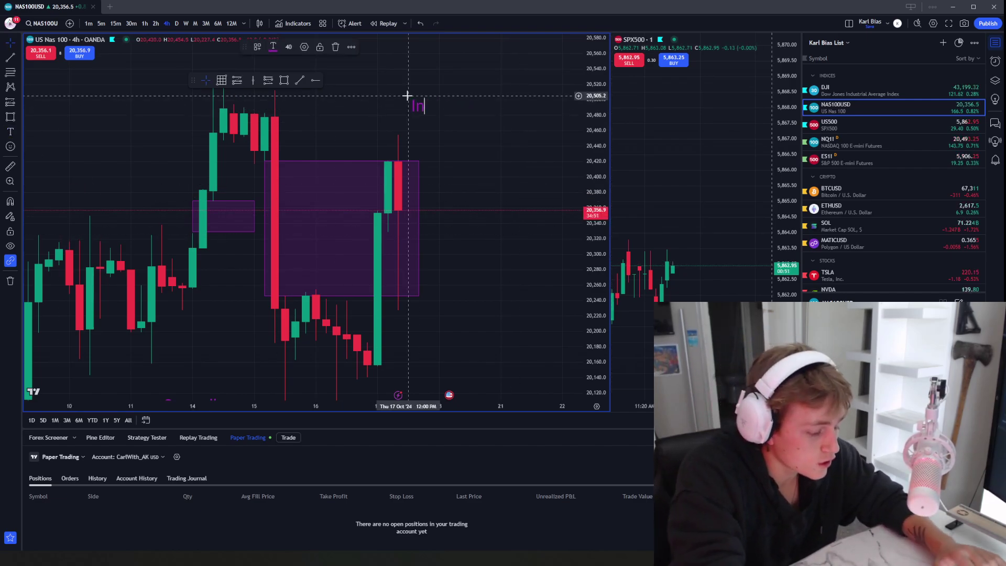
{"action": "type", "text": "verse fvg"}
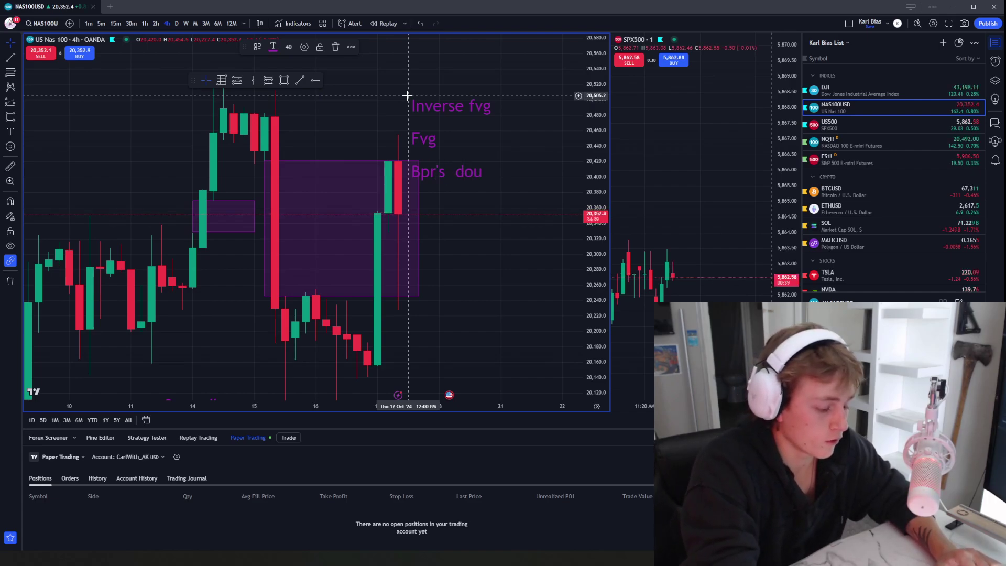
{"action": "key", "text": "Return"}
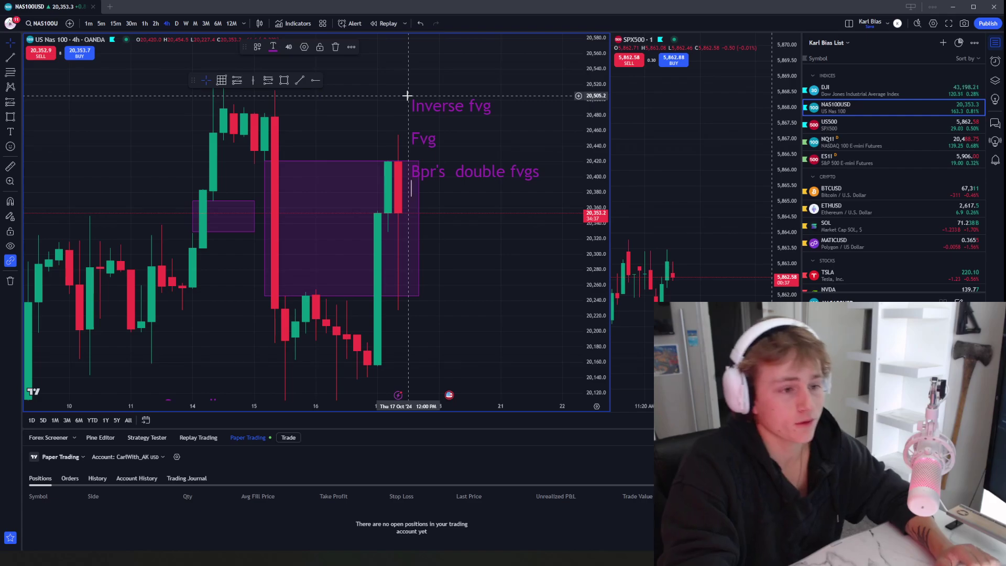
{"action": "left_click_drag", "start_coordinate": [408, 96], "coordinate": [439, 93]}
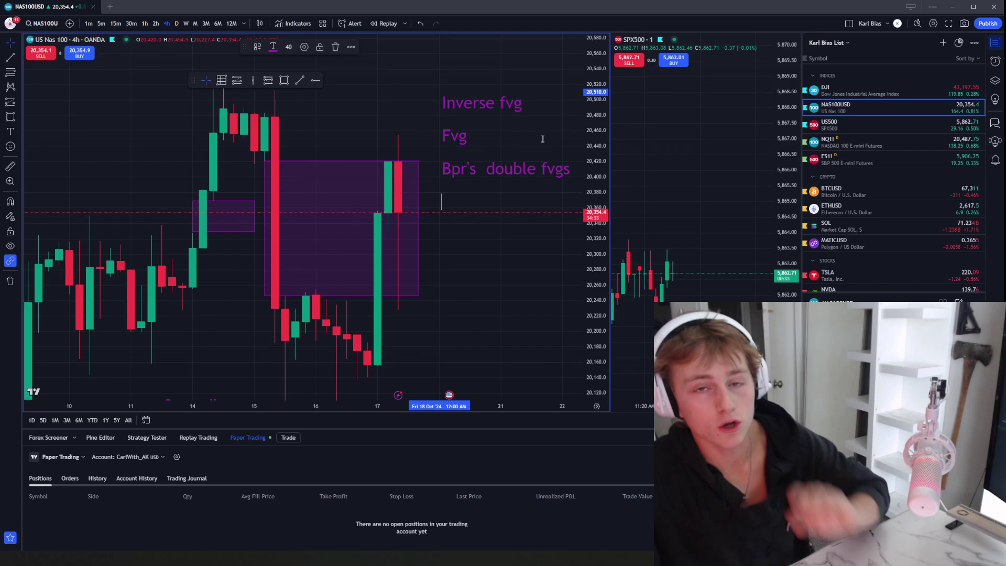
{"action": "left_click", "coordinate": [486, 250]}
Step: Examine the price action around the bearish gap rectangle and the 17 Oct candles on the US Nas 100 chart
{"action": "scroll", "coordinate": [483, 297], "scroll_direction": "up", "scroll_amount": 3}
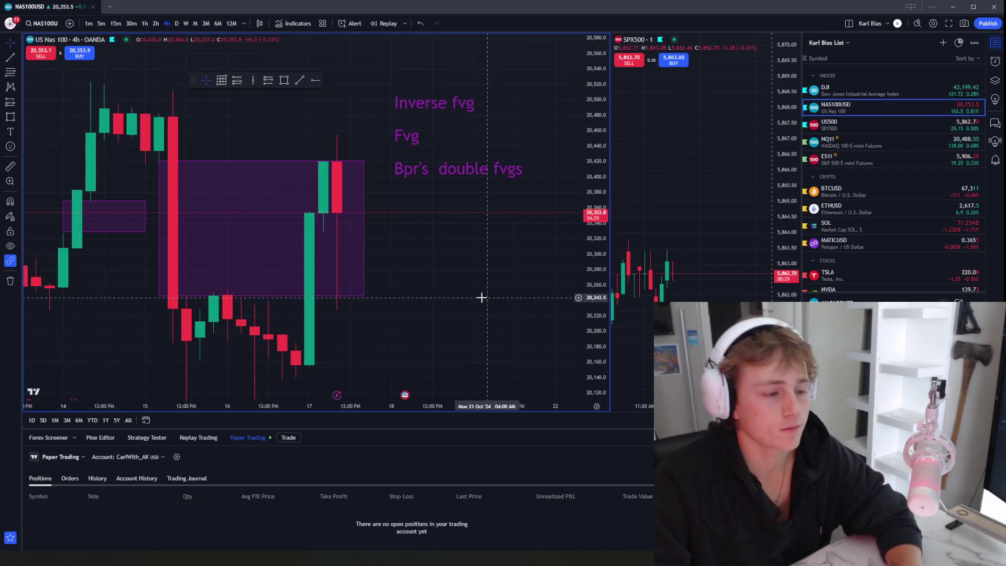
{"action": "scroll", "coordinate": [478, 297], "scroll_direction": "down", "scroll_amount": 3}
{"action": "left_click_drag", "start_coordinate": [584, 231], "coordinate": [581, 255]}
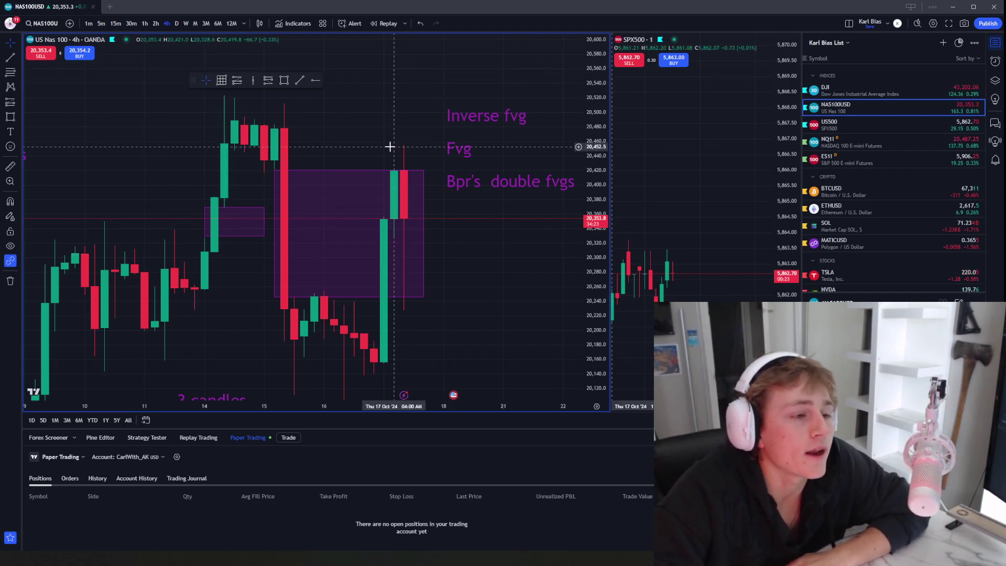
{"action": "scroll", "coordinate": [356, 133], "scroll_direction": "up", "scroll_amount": 2}
{"action": "scroll", "coordinate": [356, 133], "scroll_direction": "down", "scroll_amount": 2}
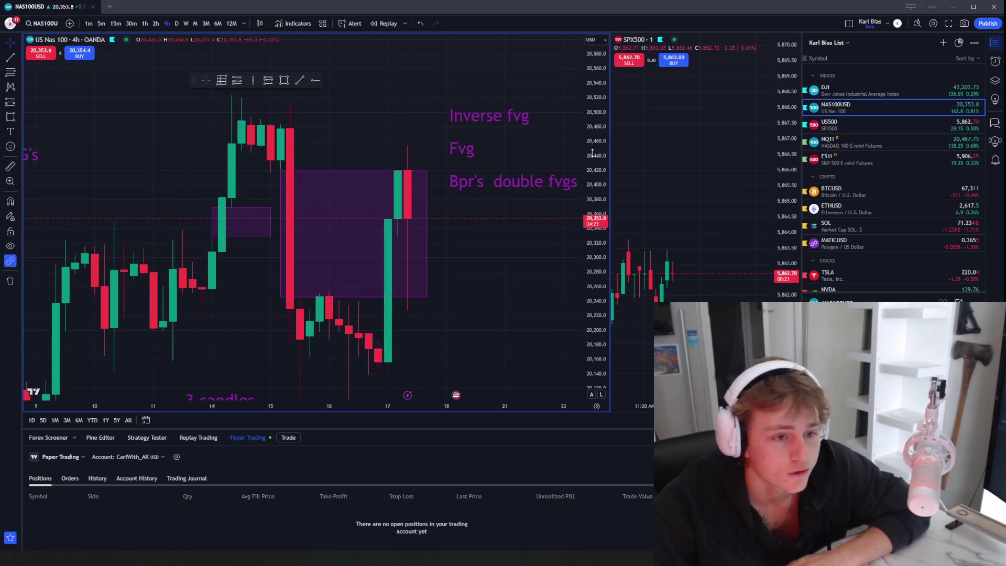
{"action": "left_click_drag", "start_coordinate": [485, 302], "coordinate": [399, 273]}
{"action": "scroll", "coordinate": [357, 254], "scroll_direction": "down", "scroll_amount": 3}
{"action": "scroll", "coordinate": [341, 297], "scroll_direction": "up", "scroll_amount": 3}
{"action": "scroll", "coordinate": [398, 273], "scroll_direction": "down", "scroll_amount": 2}
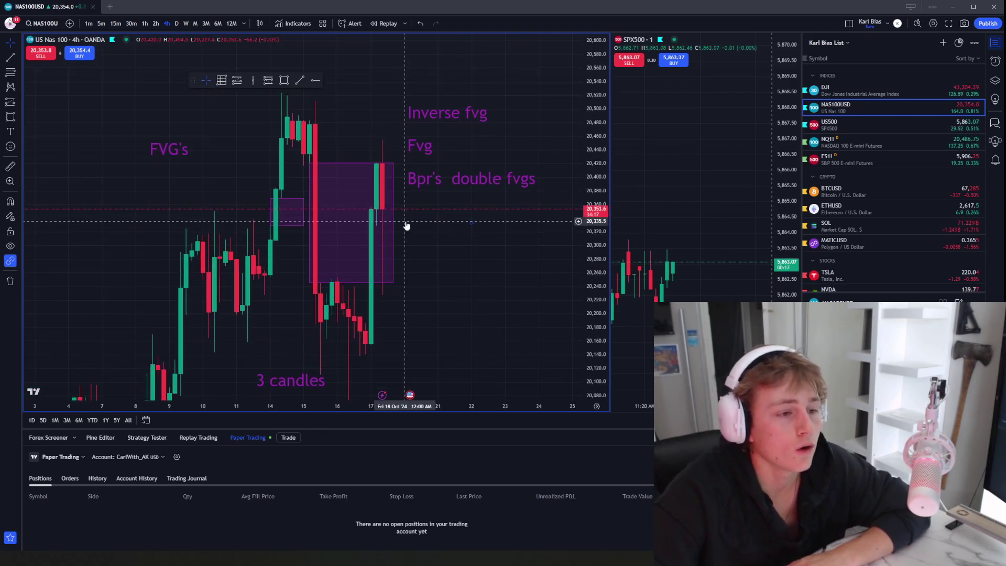
Step: Widen the SPX500 chart at the expense of the US Nas 100 chart and switch it to the 15-minute timeframe
{"action": "left_click_drag", "start_coordinate": [610, 217], "coordinate": [367, 229]}
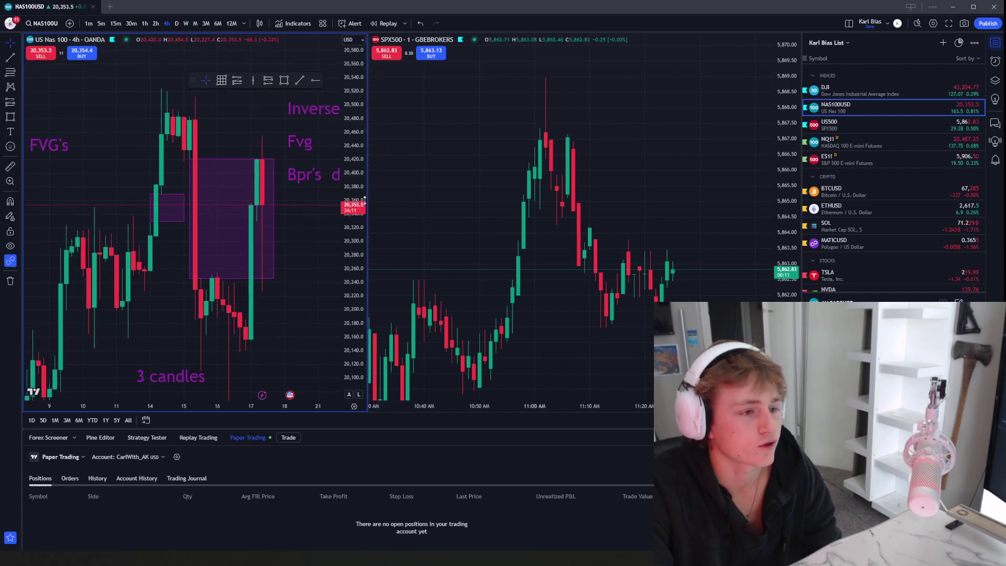
{"action": "left_click", "coordinate": [678, 187]}
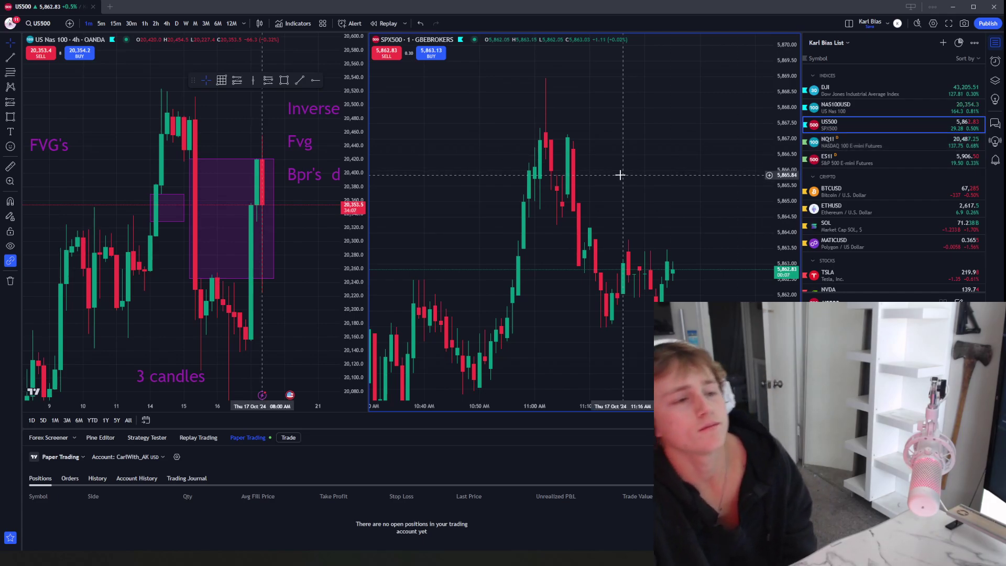
{"action": "scroll", "coordinate": [621, 175], "scroll_direction": "up", "scroll_amount": 2}
{"action": "left_click_drag", "start_coordinate": [603, 191], "coordinate": [618, 180]}
{"action": "left_click_drag", "start_coordinate": [787, 167], "coordinate": [786, 193]}
{"action": "scroll", "coordinate": [728, 198], "scroll_direction": "down", "scroll_amount": 4}
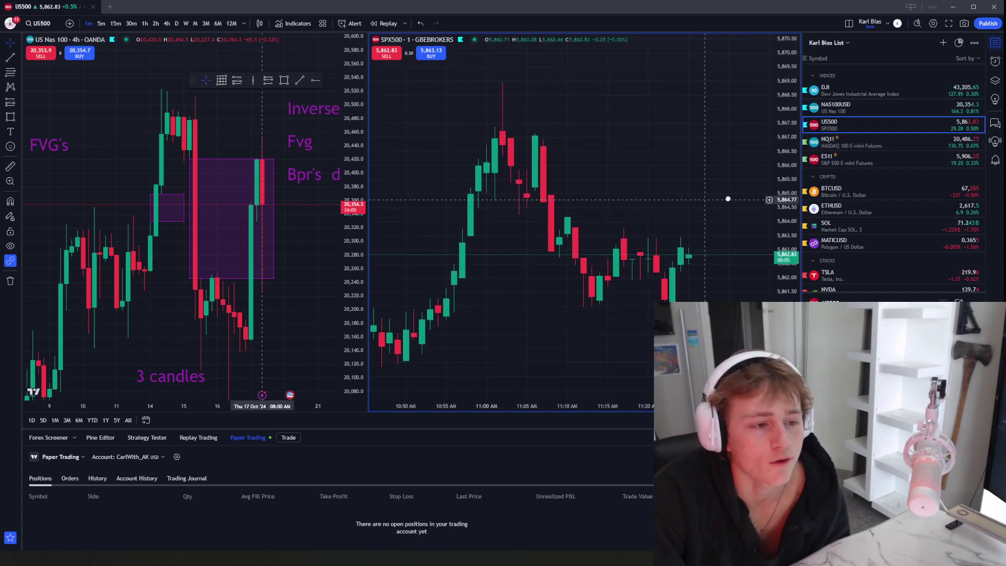
{"action": "left_click_drag", "start_coordinate": [717, 184], "coordinate": [560, 165]}
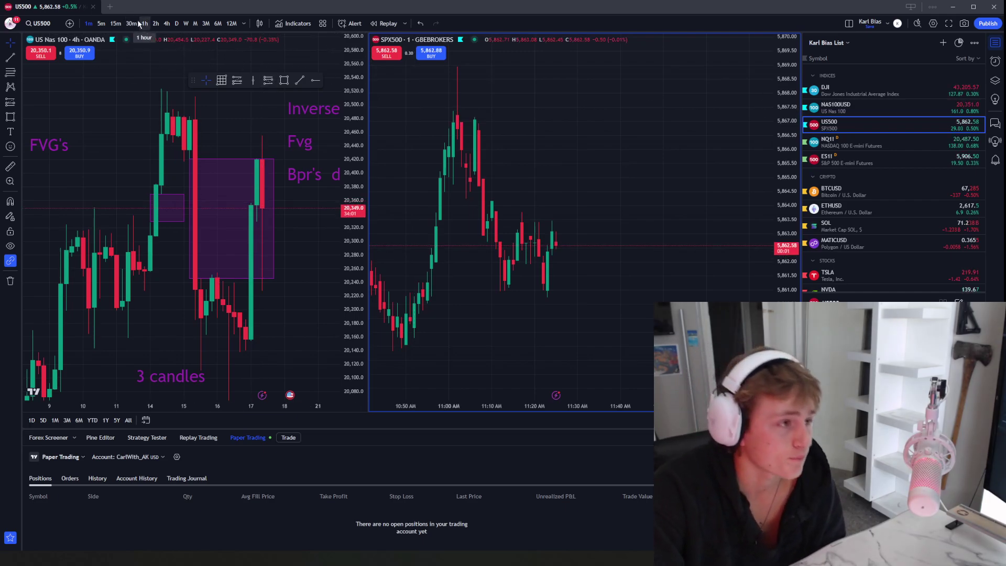
{"action": "left_click", "coordinate": [118, 23]}
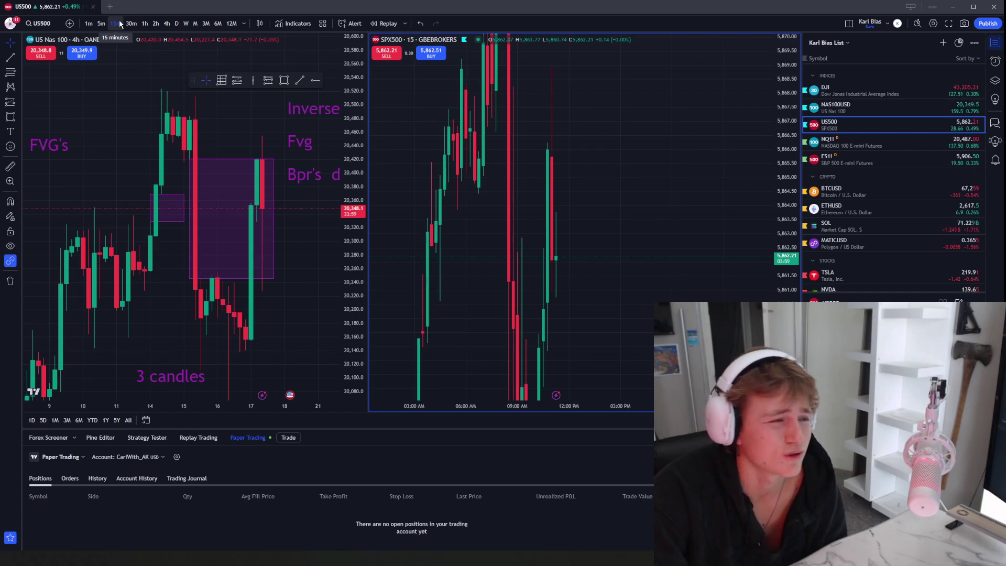
Step: Search the 15-minute SPX500 chart for fair value gaps in the early 17 Oct rally
{"action": "scroll", "coordinate": [640, 265], "scroll_direction": "up", "scroll_amount": 3}
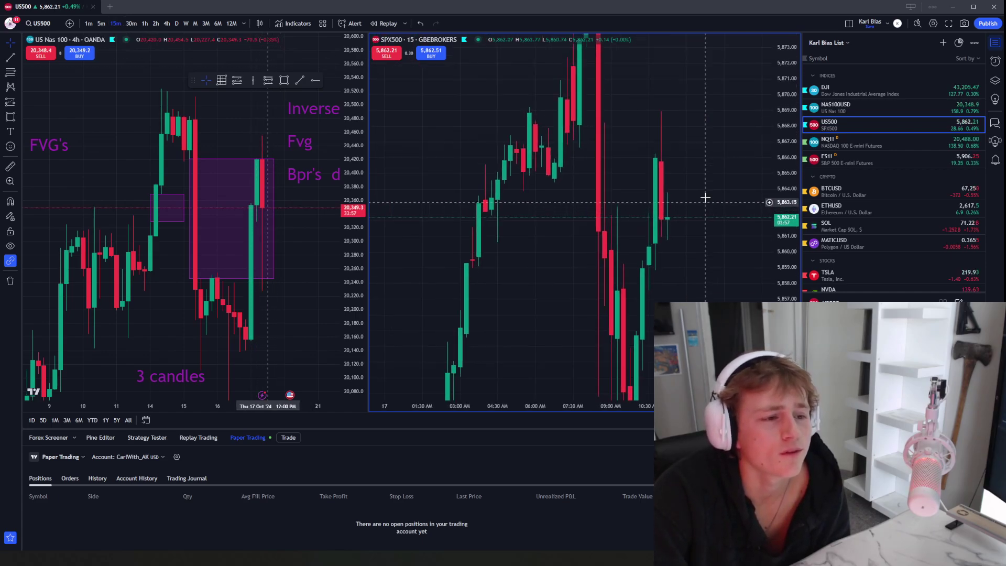
{"action": "scroll", "coordinate": [612, 226], "scroll_direction": "up", "scroll_amount": 4}
{"action": "left_click_drag", "start_coordinate": [524, 242], "coordinate": [575, 151]}
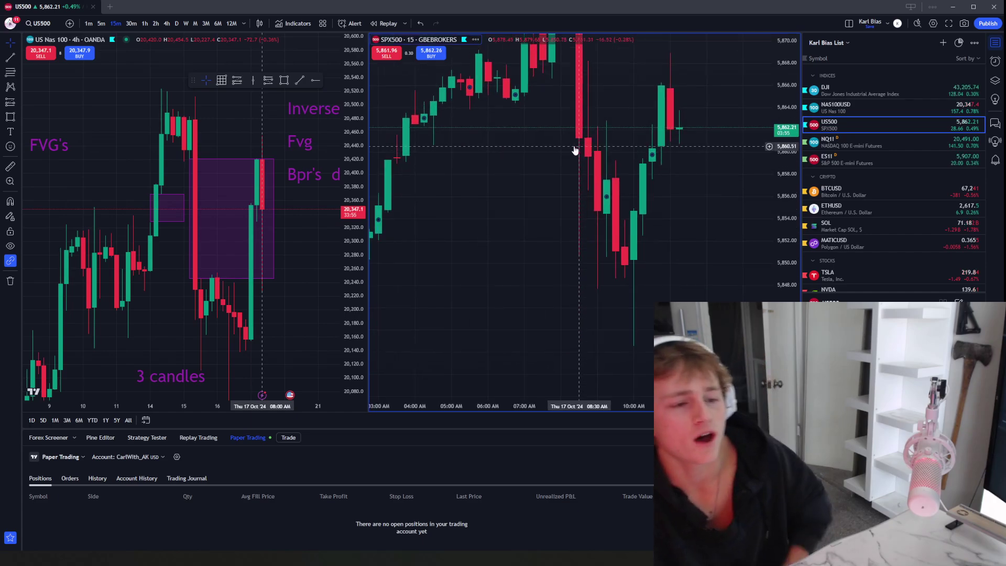
{"action": "scroll", "coordinate": [571, 212], "scroll_direction": "down", "scroll_amount": 5}
{"action": "left_click_drag", "start_coordinate": [571, 211], "coordinate": [546, 185]}
{"action": "left_click_drag", "start_coordinate": [788, 189], "coordinate": [787, 283]}
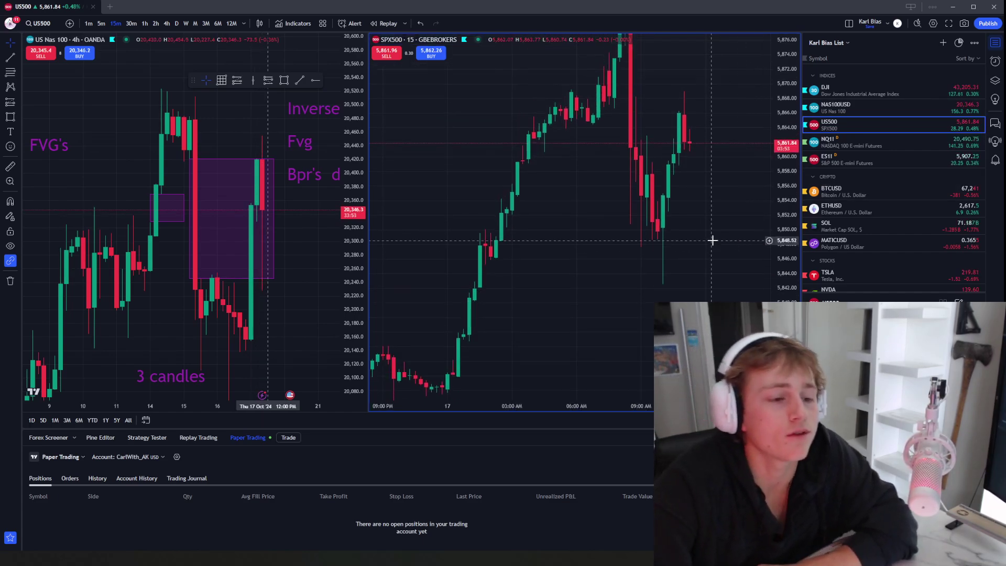
{"action": "scroll", "coordinate": [472, 270], "scroll_direction": "up", "scroll_amount": 2}
{"action": "left_click_drag", "start_coordinate": [469, 269], "coordinate": [590, 238]}
{"action": "scroll", "coordinate": [544, 278], "scroll_direction": "up", "scroll_amount": 1}
{"action": "left_click_drag", "start_coordinate": [538, 283], "coordinate": [519, 291]}
{"action": "left_click_drag", "start_coordinate": [783, 294], "coordinate": [737, 259]}
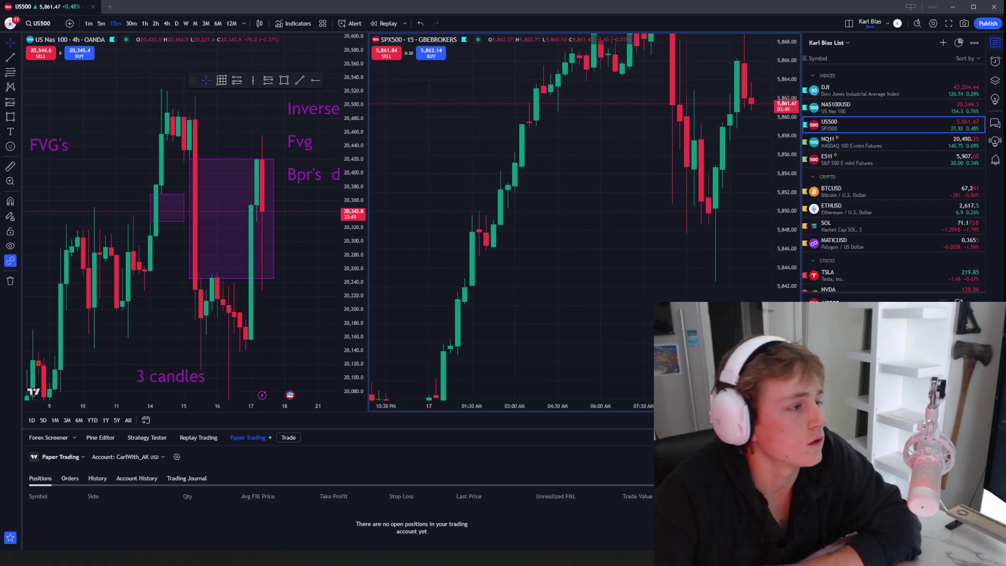
{"action": "left_click", "coordinate": [9, 117]}
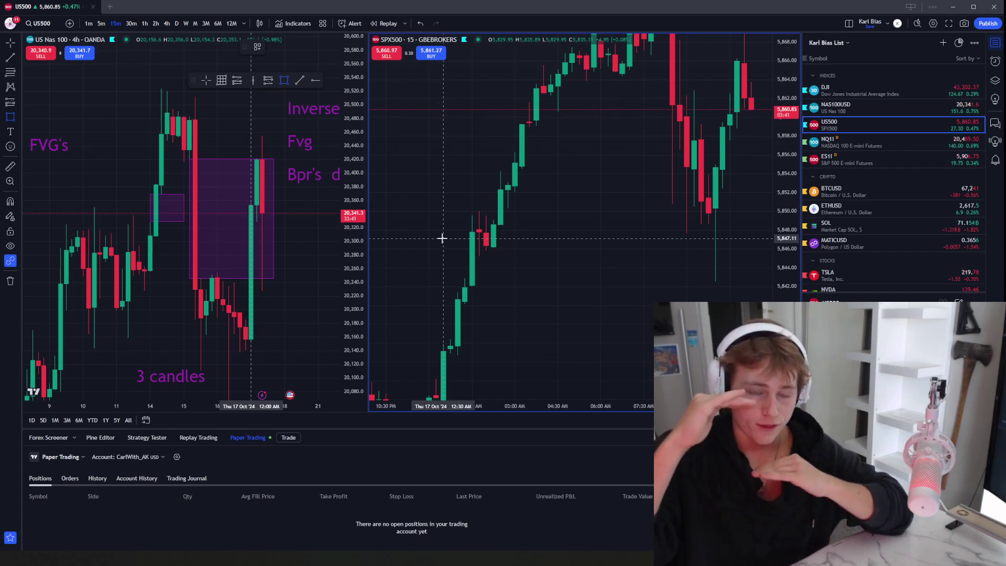
{"action": "left_click", "coordinate": [422, 161]}
{"action": "scroll", "coordinate": [521, 222], "scroll_direction": "up", "scroll_amount": 4}
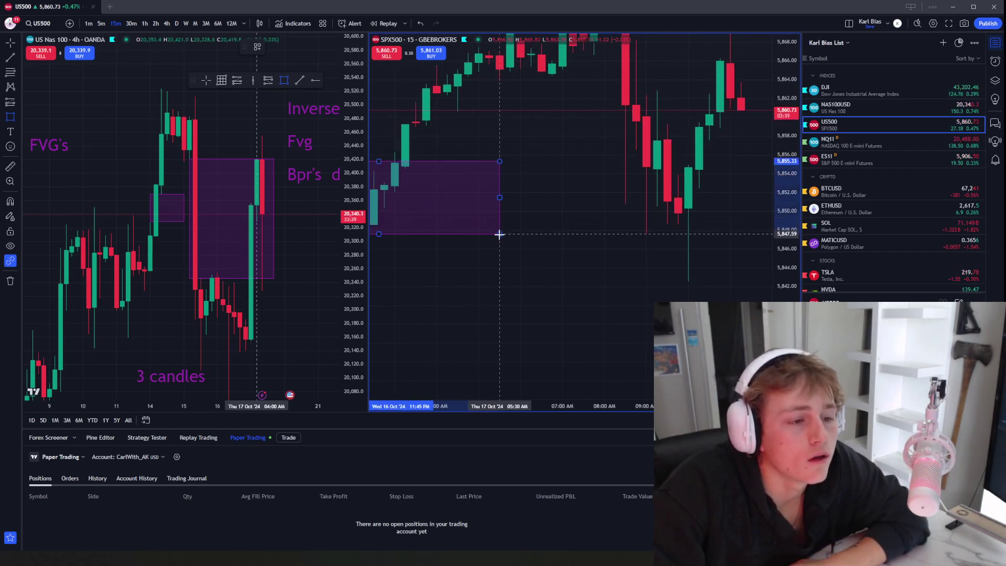
{"action": "key", "text": "Escape"}
Step: Draw three overlapping rectangles on the SPX500 candles from 01:00 to 02:00 AM, at about 5,840–5,843, 5,842–5,850 and 5,845–5,851
{"action": "left_click_drag", "start_coordinate": [500, 234], "coordinate": [590, 247]}
{"action": "scroll", "coordinate": [634, 269], "scroll_direction": "up", "scroll_amount": 2}
{"action": "left_click_drag", "start_coordinate": [785, 246], "coordinate": [784, 207]}
{"action": "left_click_drag", "start_coordinate": [633, 264], "coordinate": [648, 295]}
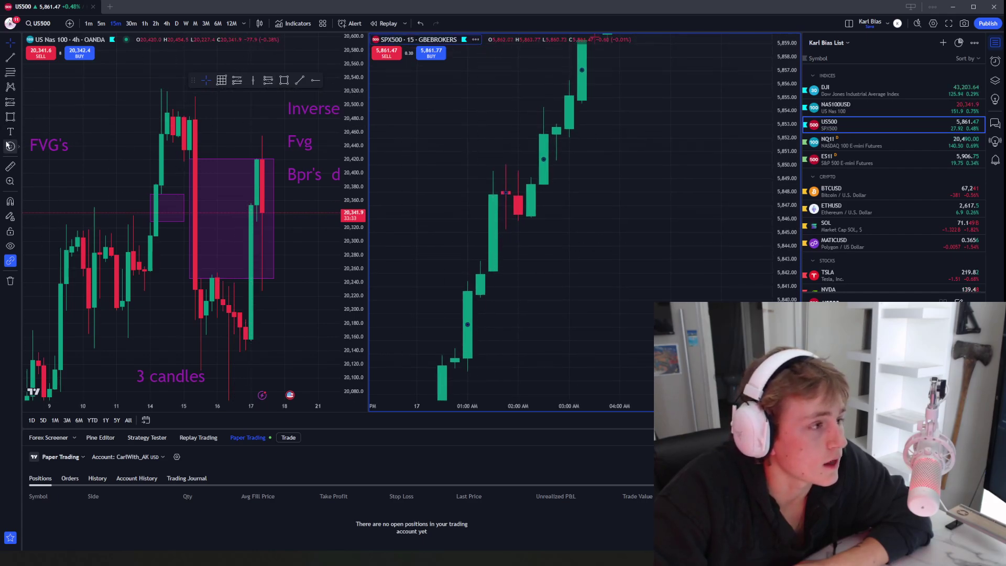
{"action": "left_click", "coordinate": [10, 116]}
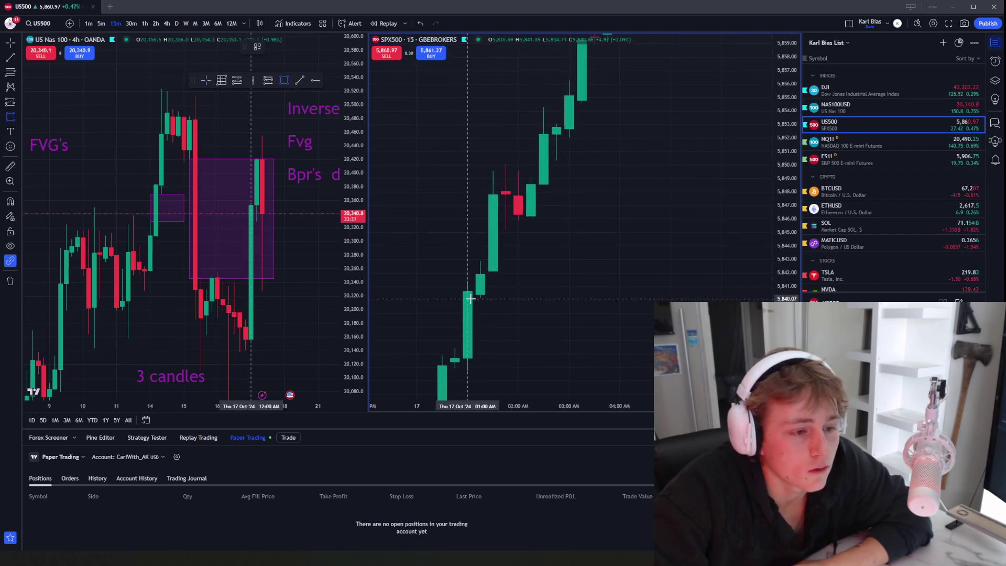
{"action": "mouse_move", "coordinate": [470, 298]}
{"action": "left_mouse_down"}
{"action": "mouse_move", "coordinate": [517, 274]}
{"action": "mouse_move", "coordinate": [494, 255]}
{"action": "mouse_move", "coordinate": [487, 204]}
{"action": "mouse_move", "coordinate": [506, 165]}
{"action": "left_mouse_up"}
{"action": "left_click", "coordinate": [10, 116]}
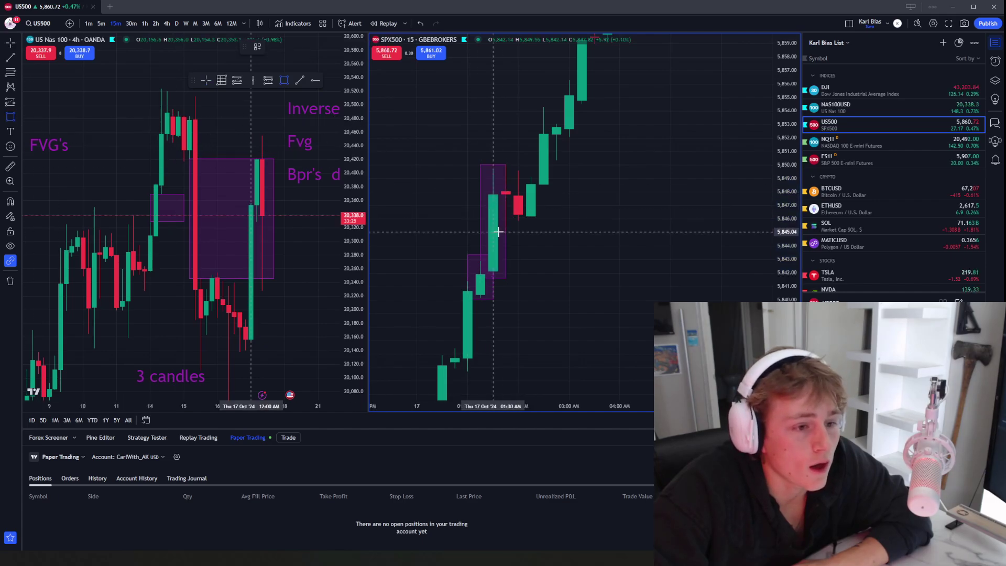
{"action": "left_click_drag", "start_coordinate": [498, 231], "coordinate": [519, 152]}
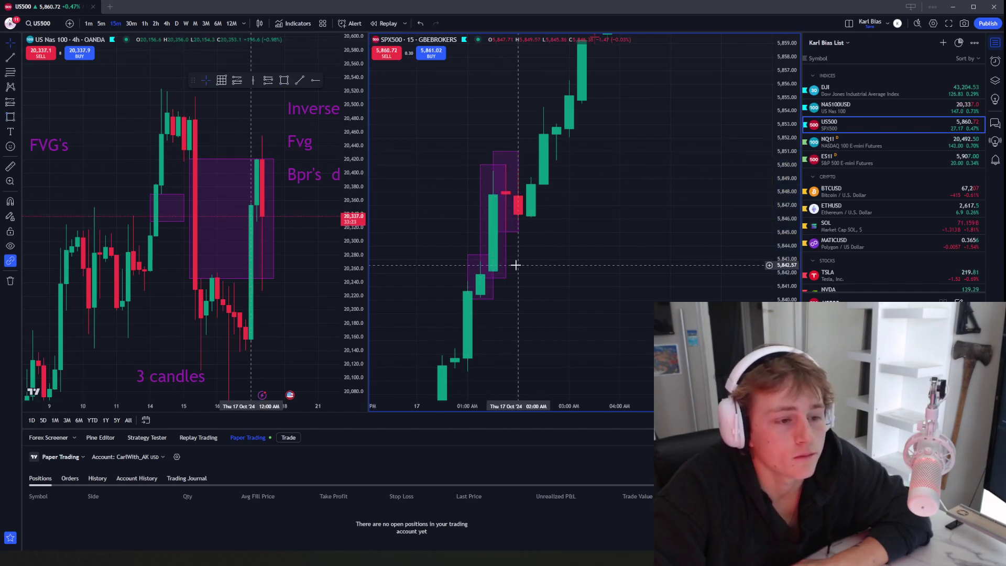
{"action": "left_click_drag", "start_coordinate": [594, 253], "coordinate": [655, 254]}
{"action": "scroll", "coordinate": [539, 253], "scroll_direction": "up", "scroll_amount": 2}
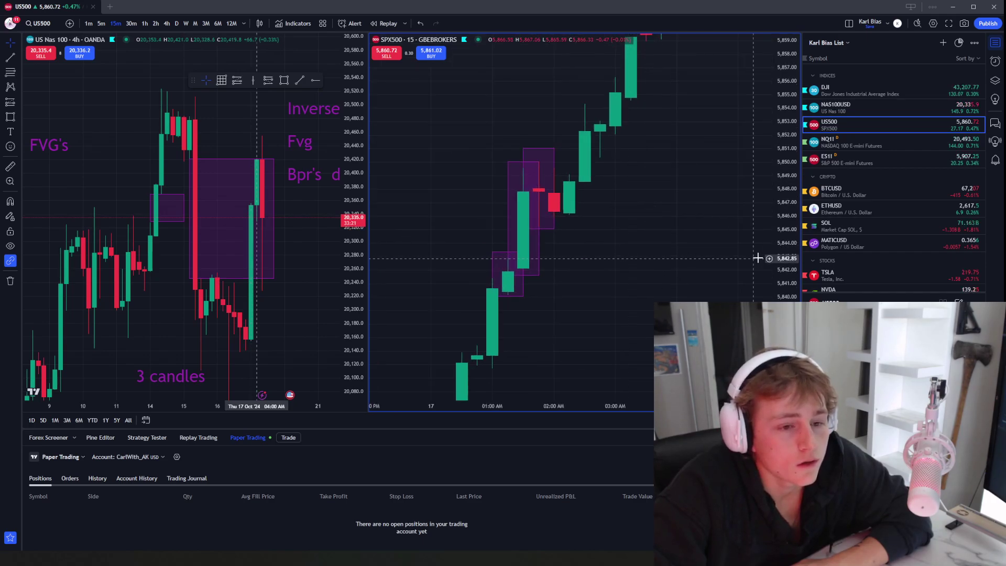
{"action": "left_click_drag", "start_coordinate": [778, 258], "coordinate": [777, 243]}
{"action": "left_click_drag", "start_coordinate": [705, 244], "coordinate": [687, 245]}
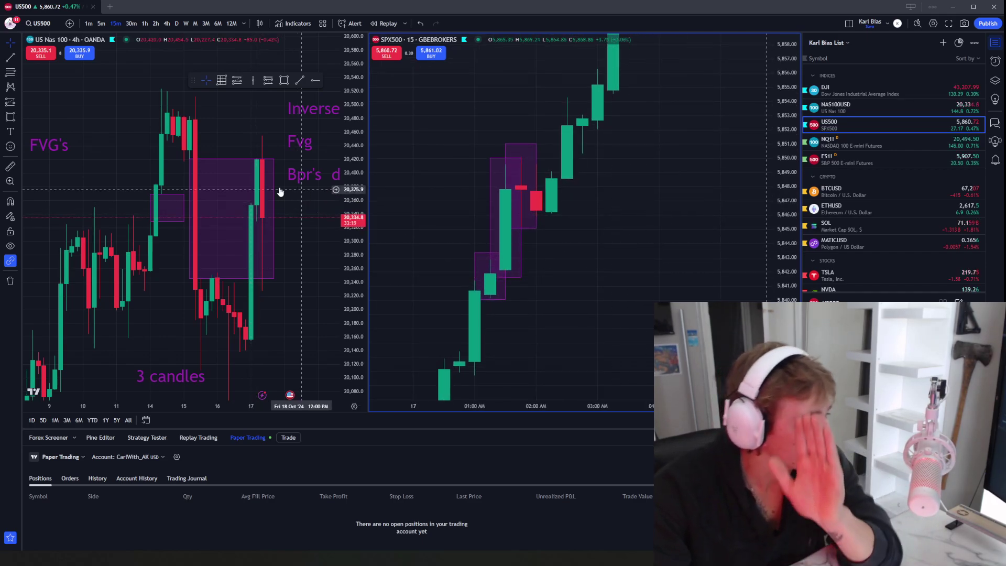
Step: Search the available drawing tools for a freehand brush
{"action": "left_click", "coordinate": [20, 132]}
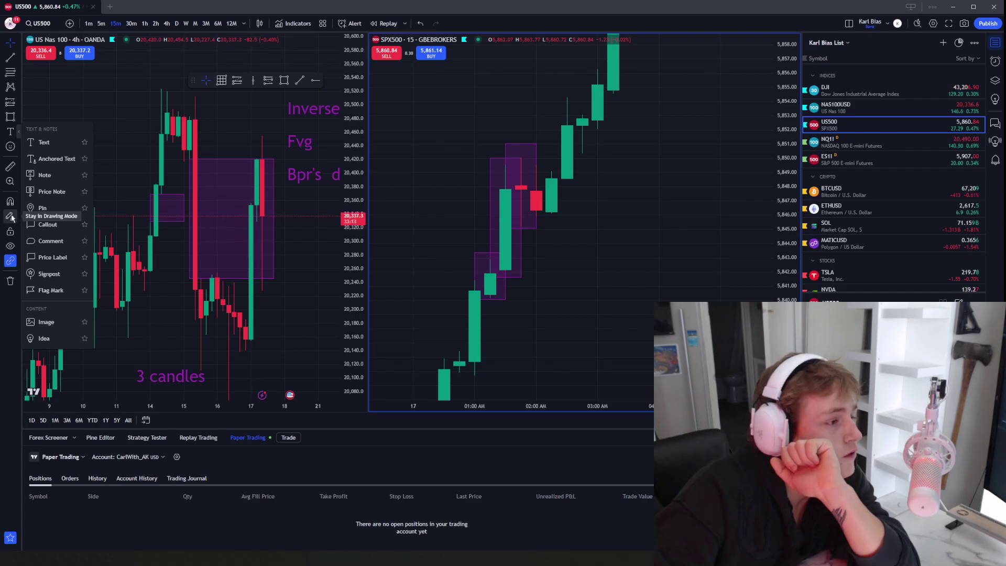
{"action": "left_click", "coordinate": [49, 96]}
{"action": "left_click_drag", "start_coordinate": [30, 174], "coordinate": [8, 172]}
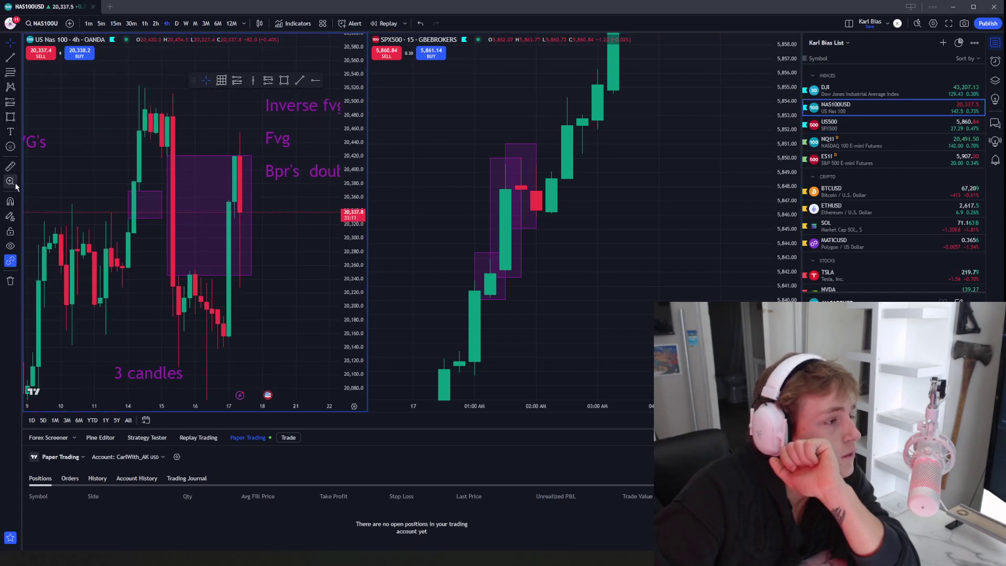
{"action": "left_click", "coordinate": [12, 218]}
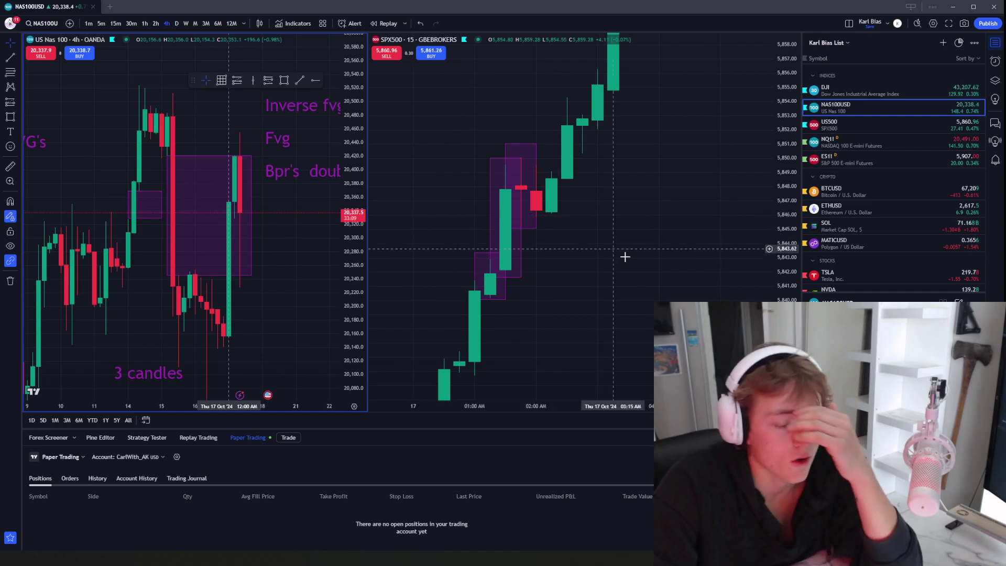
{"action": "left_click", "coordinate": [614, 348]}
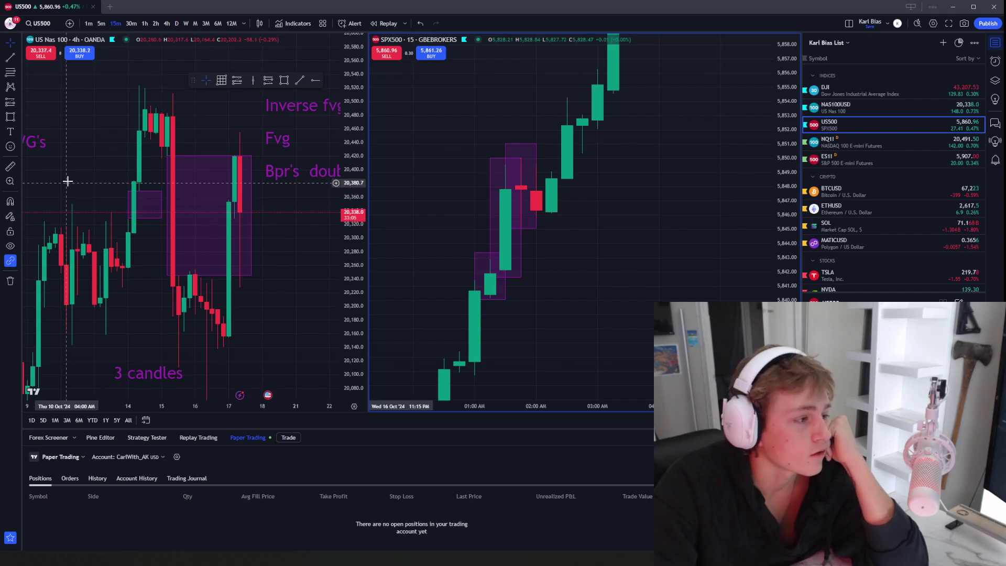
{"action": "left_click_drag", "start_coordinate": [67, 175], "coordinate": [23, 191]}
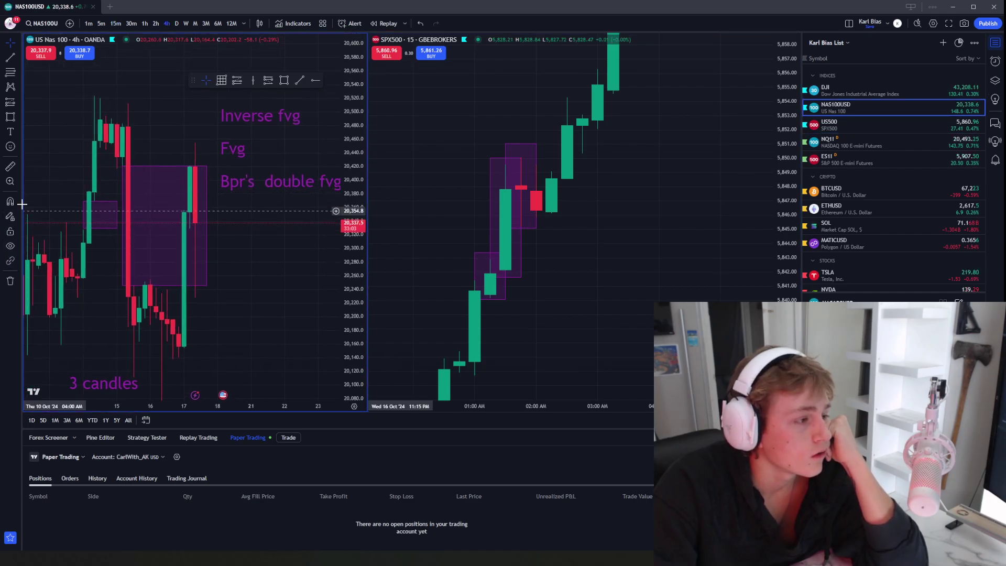
{"action": "left_click", "coordinate": [18, 145]}
{"action": "left_click", "coordinate": [18, 144]}
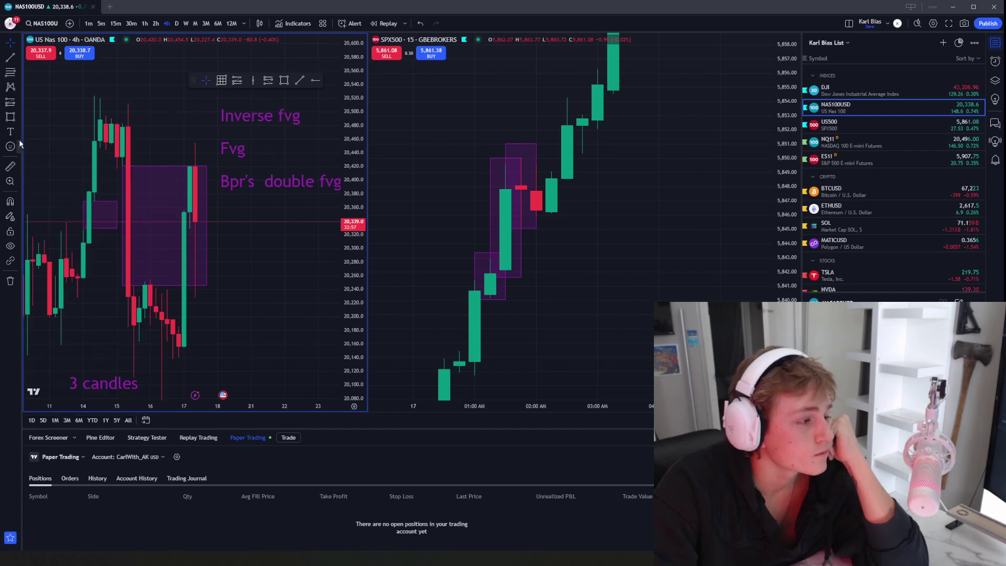
{"action": "left_click", "coordinate": [19, 201]}
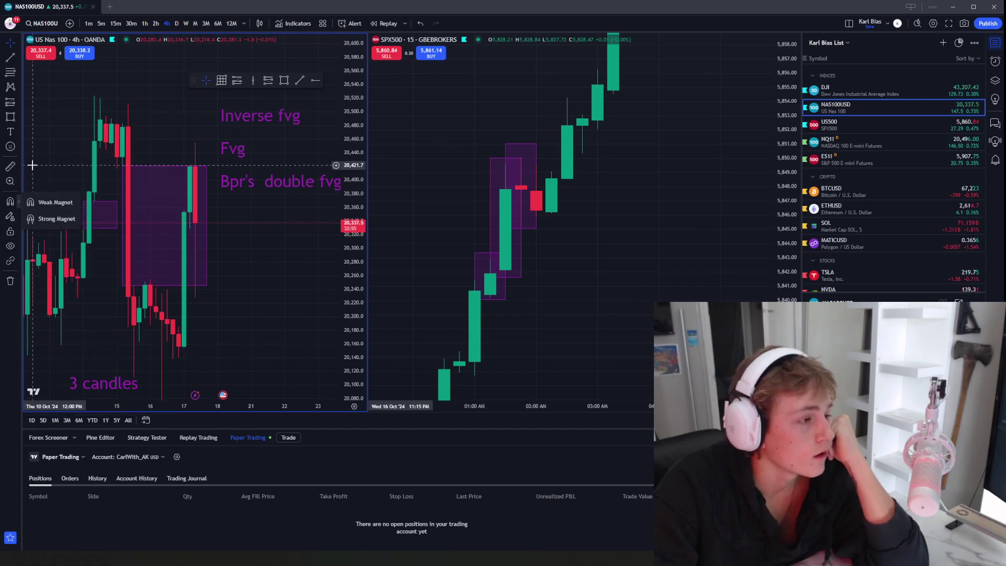
{"action": "left_click", "coordinate": [33, 165]}
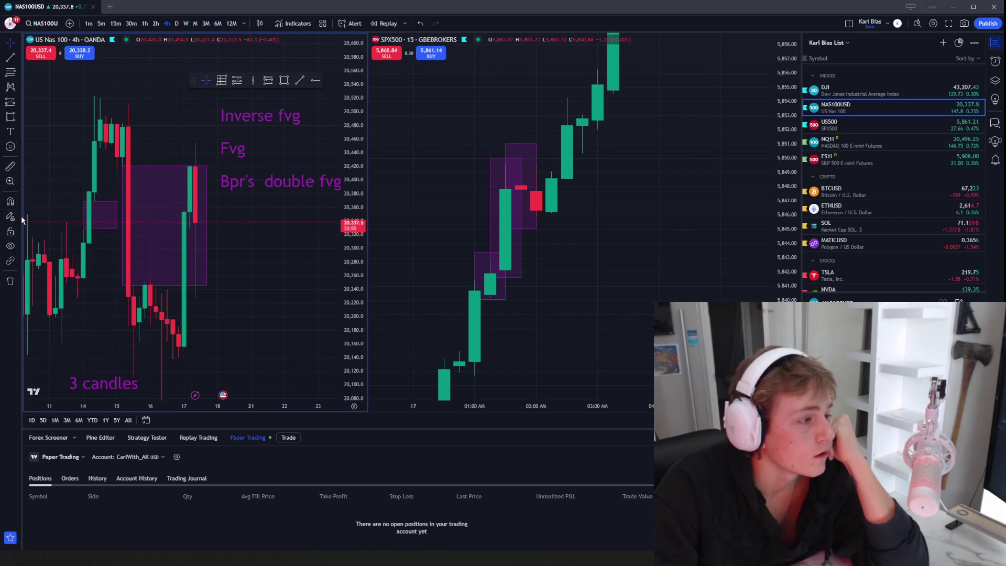
{"action": "left_click", "coordinate": [19, 262]}
{"action": "left_click", "coordinate": [19, 263]}
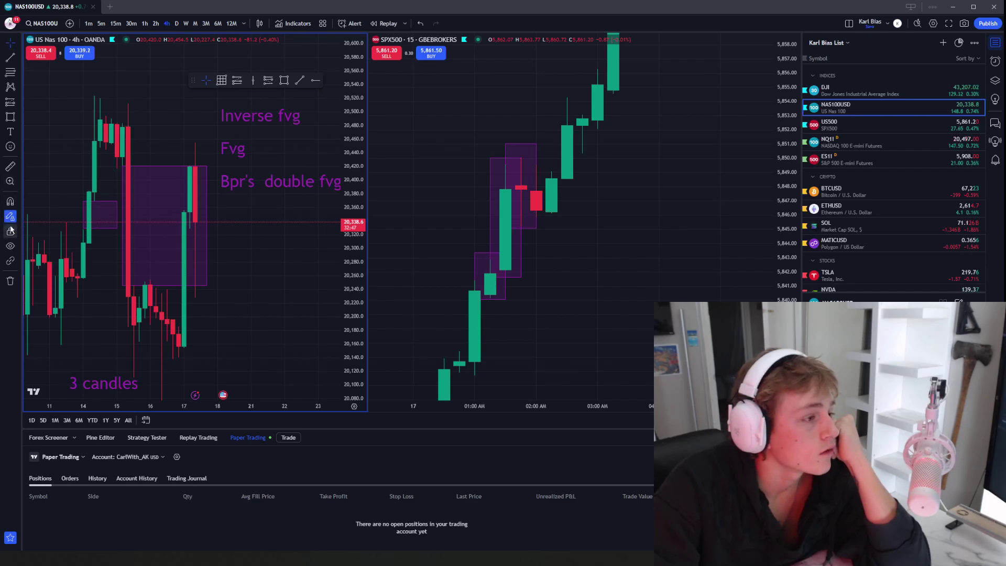
{"action": "mouse_move", "coordinate": [66, 175]}
{"action": "left_mouse_down"}
{"action": "mouse_move", "coordinate": [138, 200]}
{"action": "mouse_move", "coordinate": [67, 193]}
{"action": "left_mouse_up"}
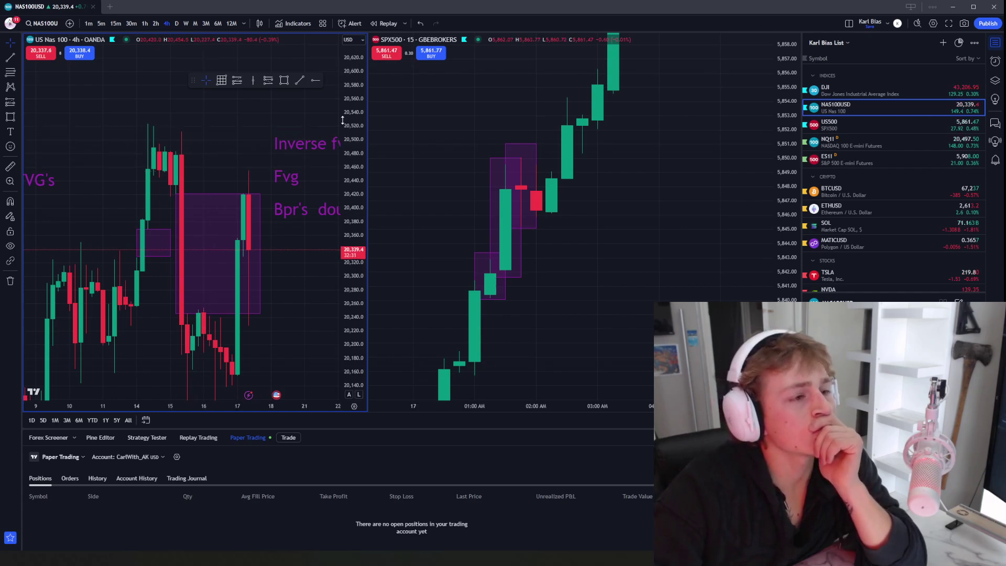
Step: Add the Brush to the favourite drawing tools and activate it for the empty space below the SPX500 candles
{"action": "left_click_drag", "start_coordinate": [461, 157], "coordinate": [384, 90]}
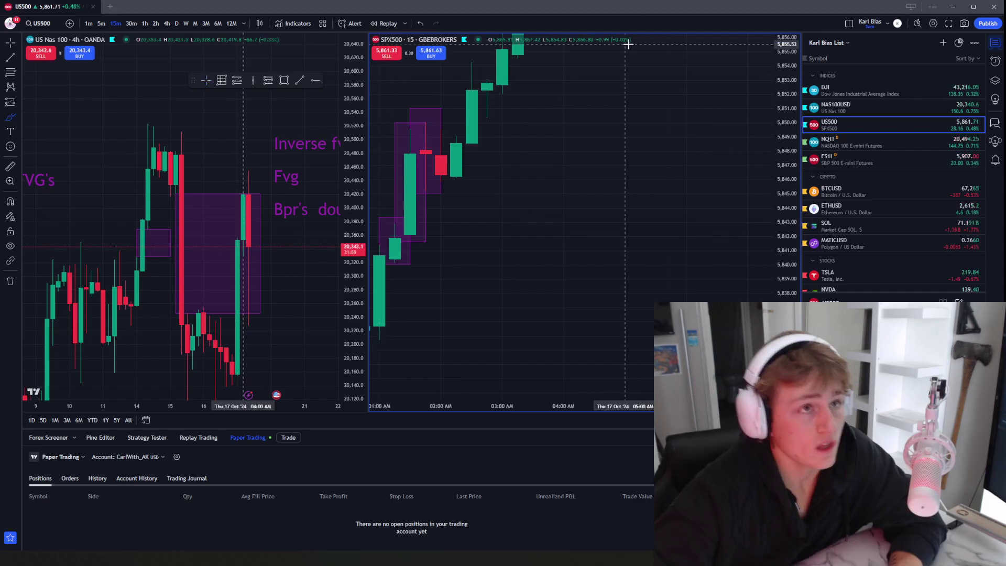
{"action": "left_click", "coordinate": [9, 117]}
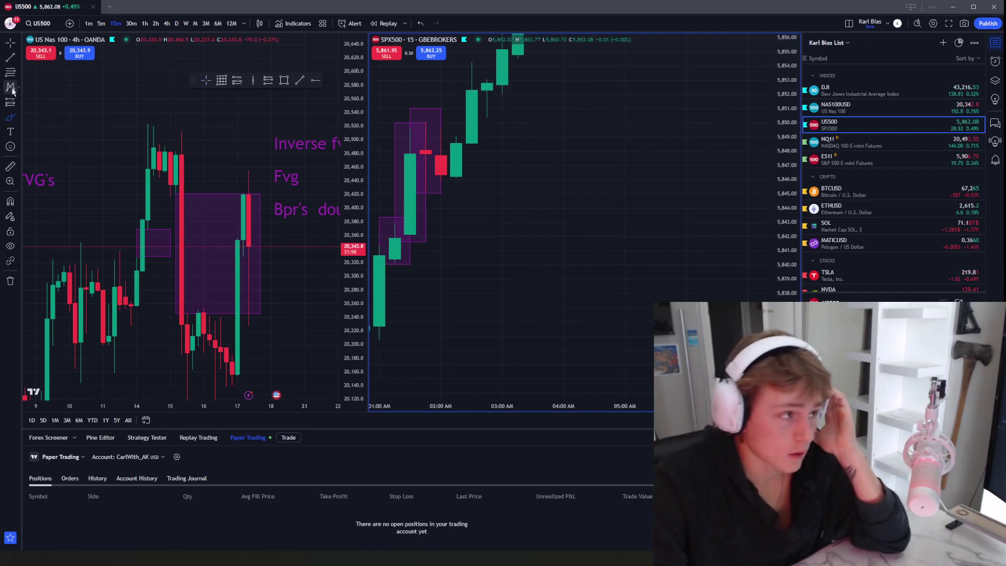
{"action": "left_click", "coordinate": [18, 113]}
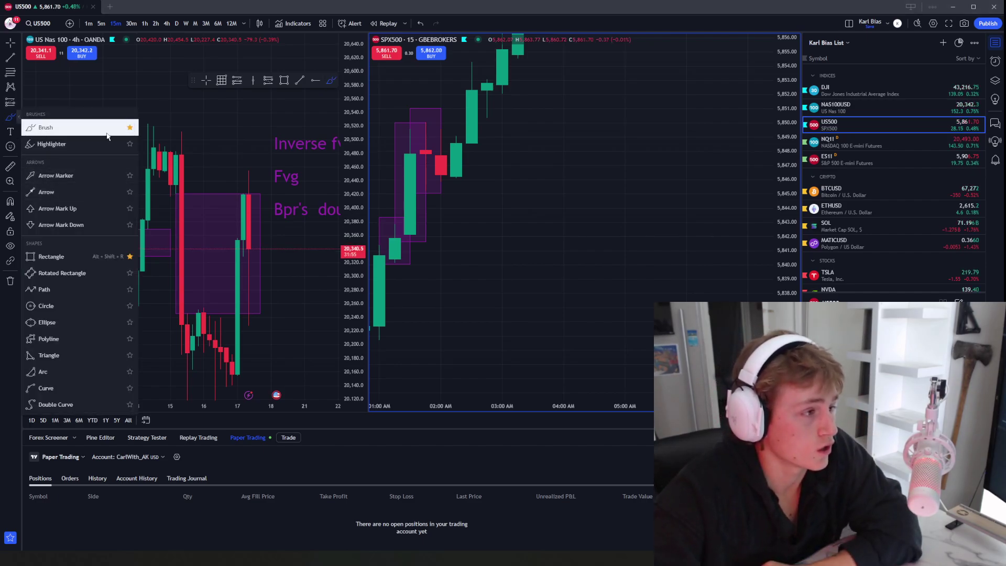
{"action": "left_click", "coordinate": [21, 120]}
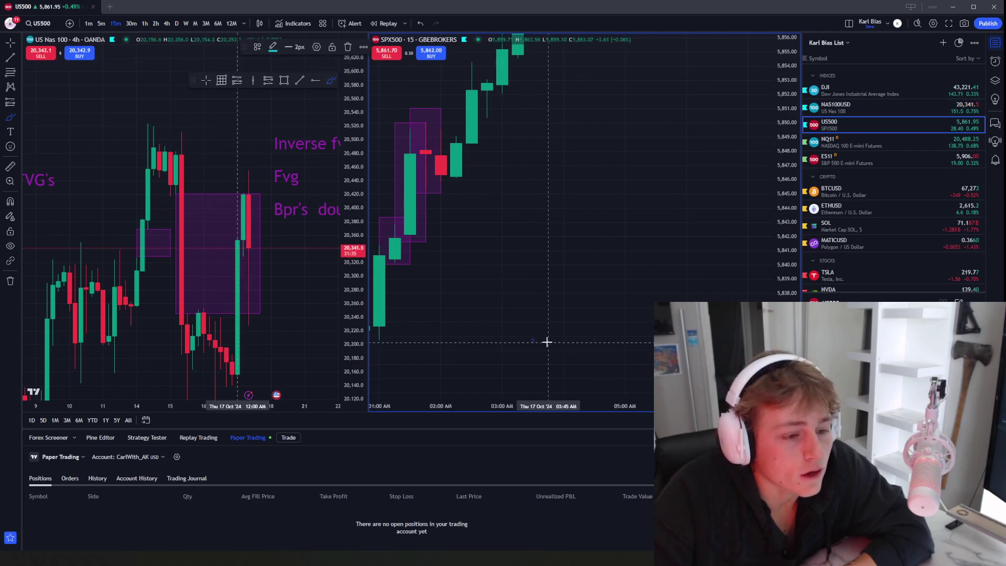
{"action": "left_click_drag", "start_coordinate": [551, 299], "coordinate": [573, 300]}
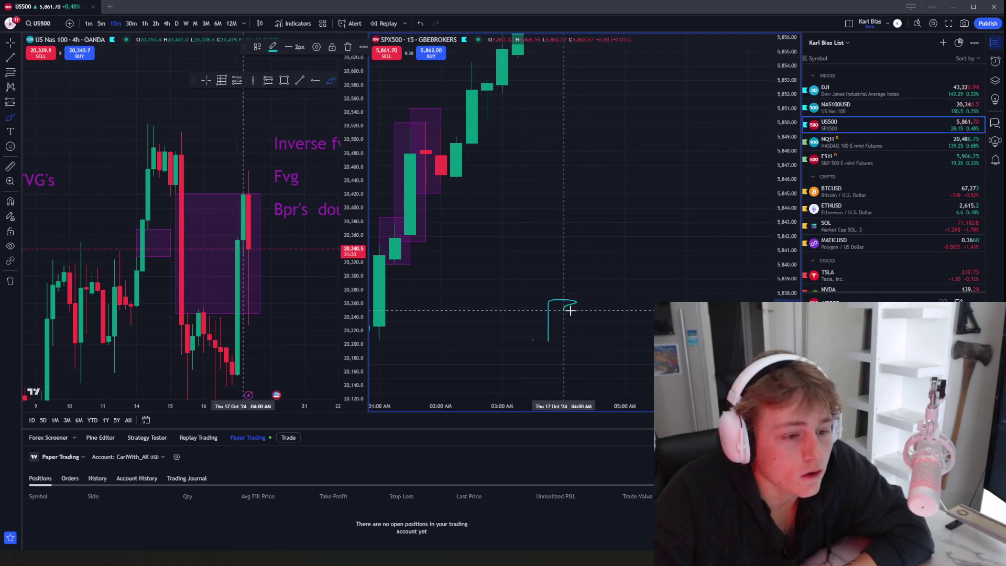
{"action": "left_click_drag", "start_coordinate": [569, 340], "coordinate": [552, 340]}
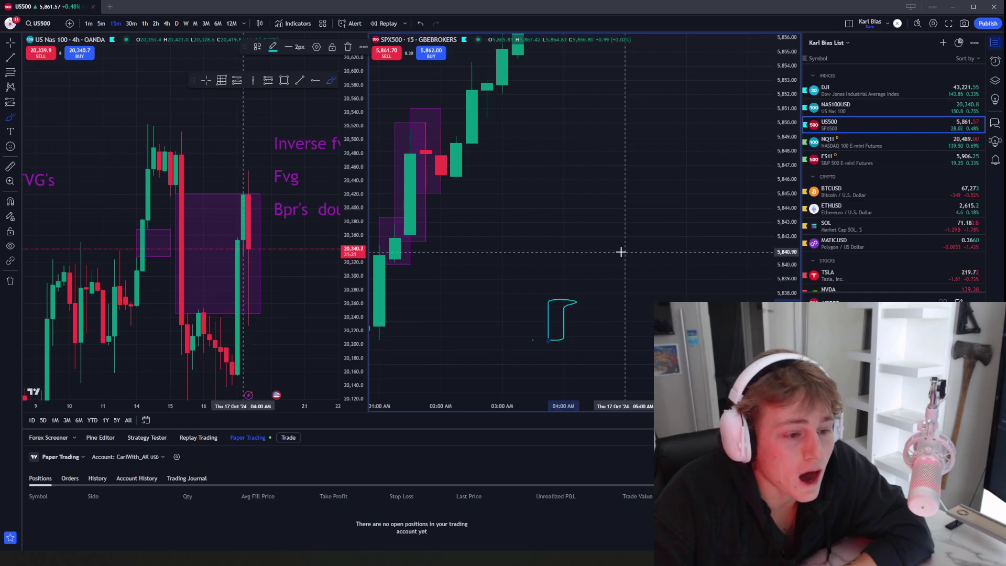
{"action": "scroll", "coordinate": [598, 254], "scroll_direction": "up", "scroll_amount": 1}
{"action": "left_click_drag", "start_coordinate": [577, 239], "coordinate": [543, 243]}
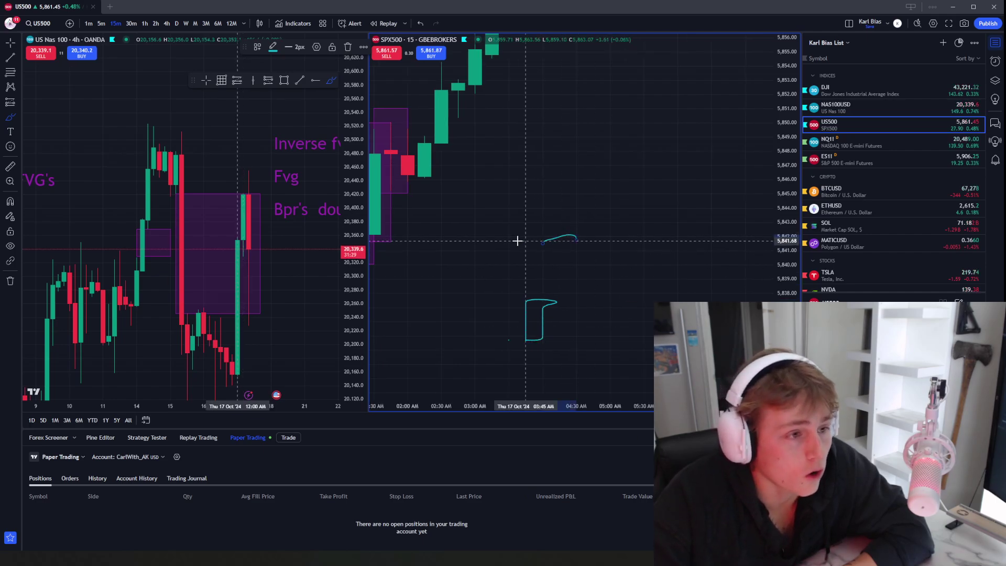
{"action": "left_click", "coordinate": [420, 23]}
{"action": "left_click", "coordinate": [420, 23]}
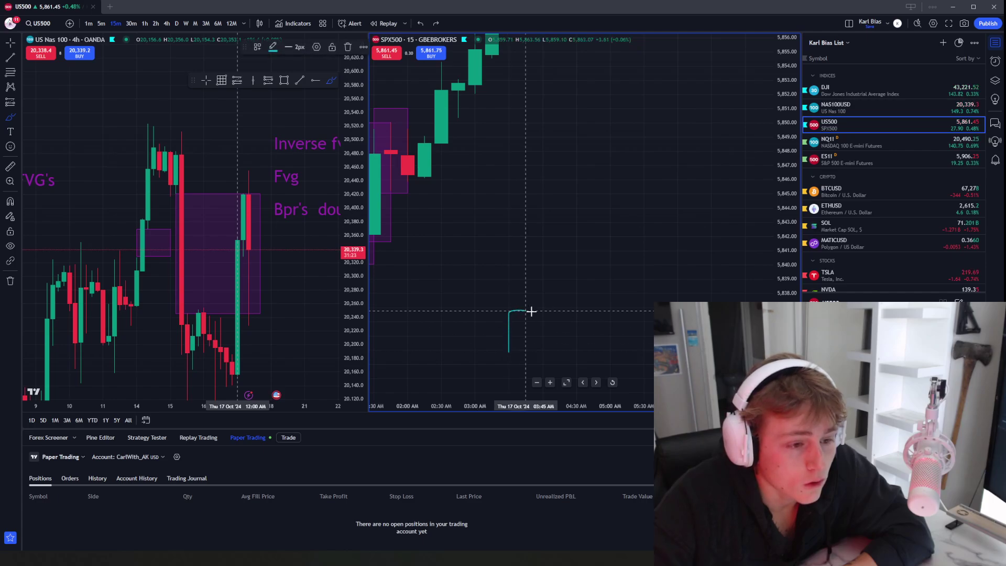
Step: Brush two rising outlined candles with upper and lower wicks on the SPX500 chart, at 03:30–03:45 and 04:00–04:15 AM
{"action": "left_click_drag", "start_coordinate": [529, 353], "coordinate": [509, 352]}
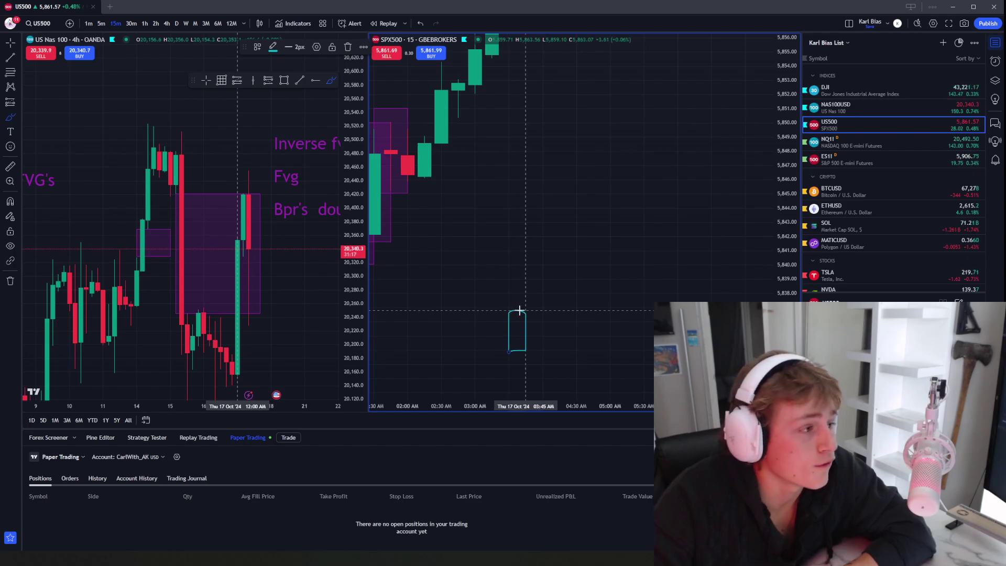
{"action": "left_click", "coordinate": [10, 216]}
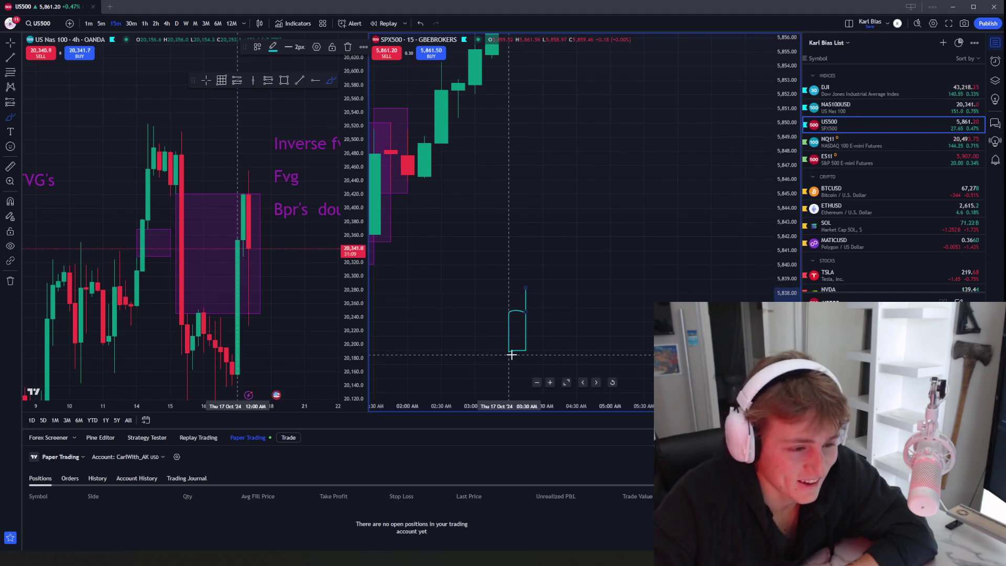
{"action": "left_click", "coordinate": [508, 370]}
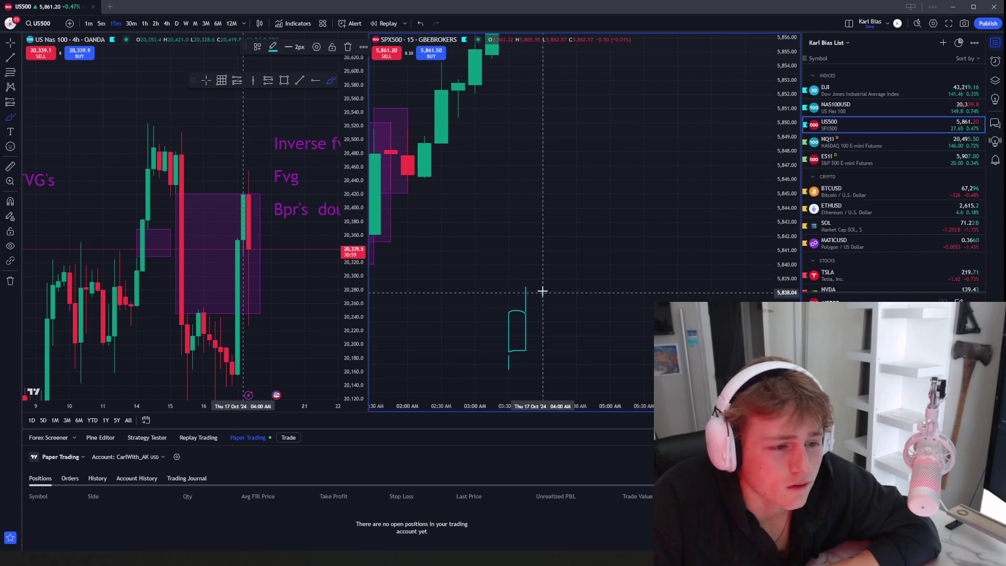
{"action": "mouse_move", "coordinate": [542, 297]}
{"action": "left_mouse_down"}
{"action": "mouse_move", "coordinate": [542, 242]}
{"action": "mouse_move", "coordinate": [557, 240]}
{"action": "left_mouse_up"}
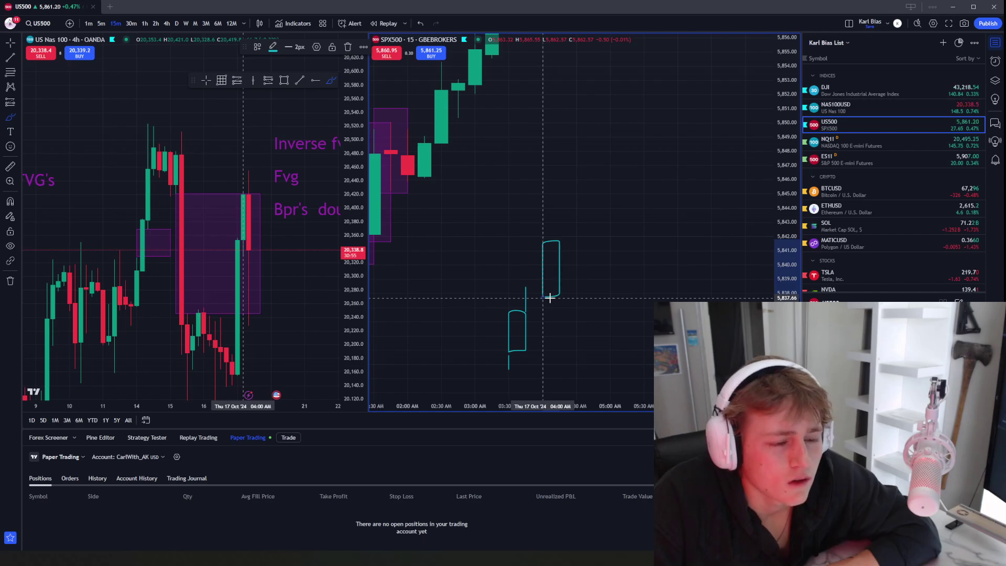
{"action": "left_click_drag", "start_coordinate": [543, 298], "coordinate": [548, 318]}
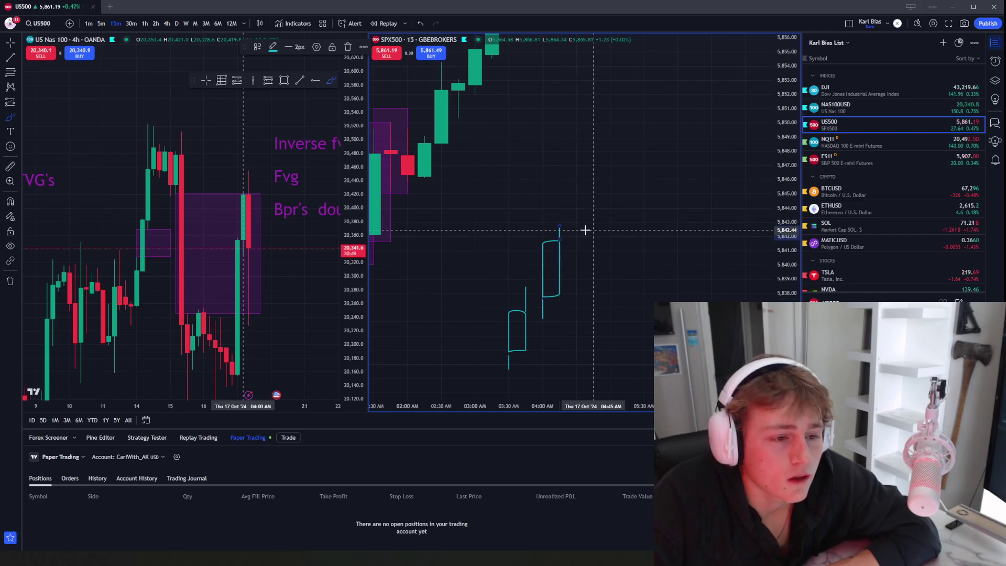
Step: Brush a third candle at 04:30–04:45 AM with a small body near 5,842 and long wicks reaching about 5,846 and 5,838
{"action": "mouse_move", "coordinate": [578, 230]}
{"action": "left_mouse_down"}
{"action": "mouse_move", "coordinate": [577, 183]}
{"action": "mouse_move", "coordinate": [599, 175]}
{"action": "left_mouse_up"}
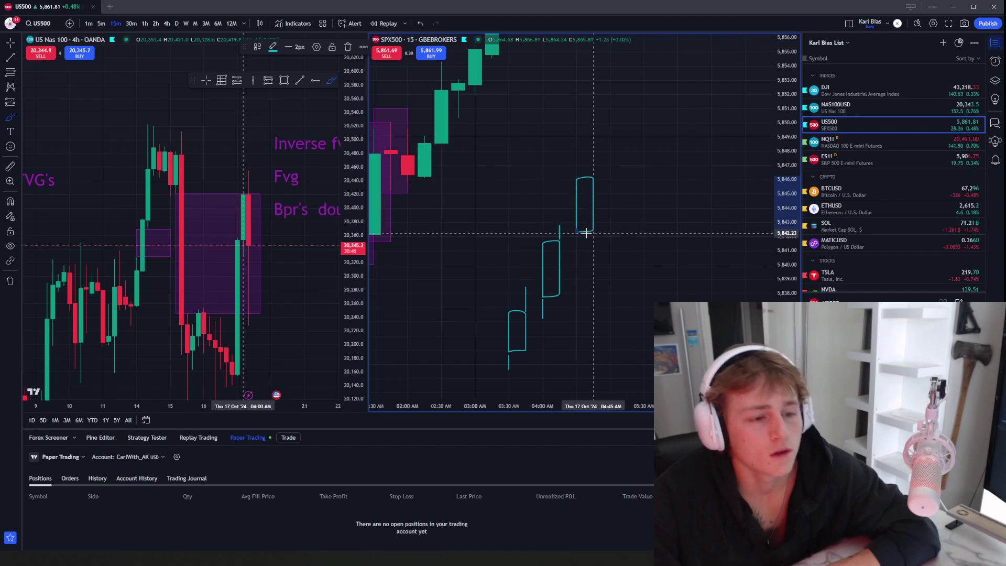
{"action": "left_click", "coordinate": [421, 23]}
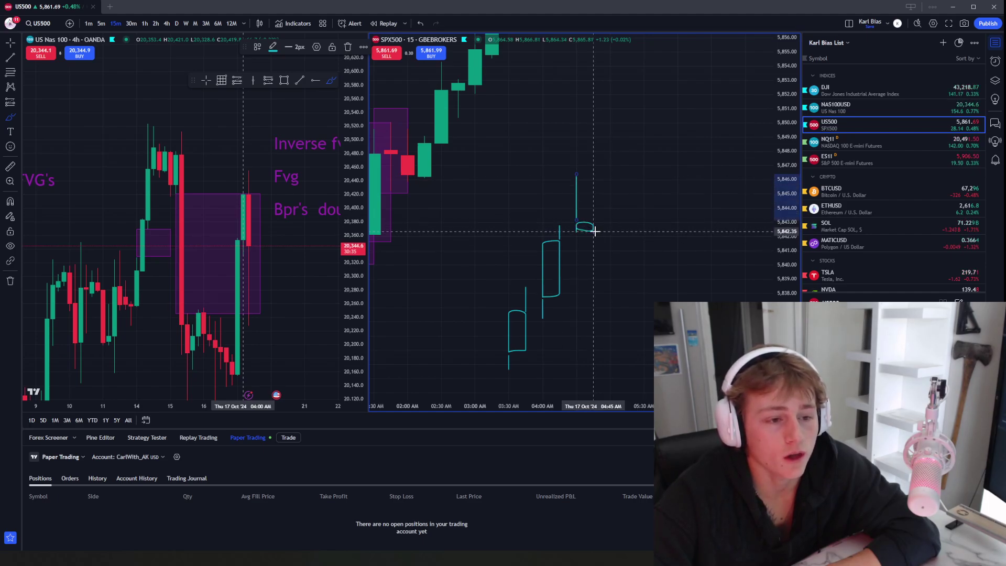
{"action": "left_click_drag", "start_coordinate": [594, 234], "coordinate": [594, 236]}
{"action": "left_click_drag", "start_coordinate": [593, 298], "coordinate": [593, 301]}
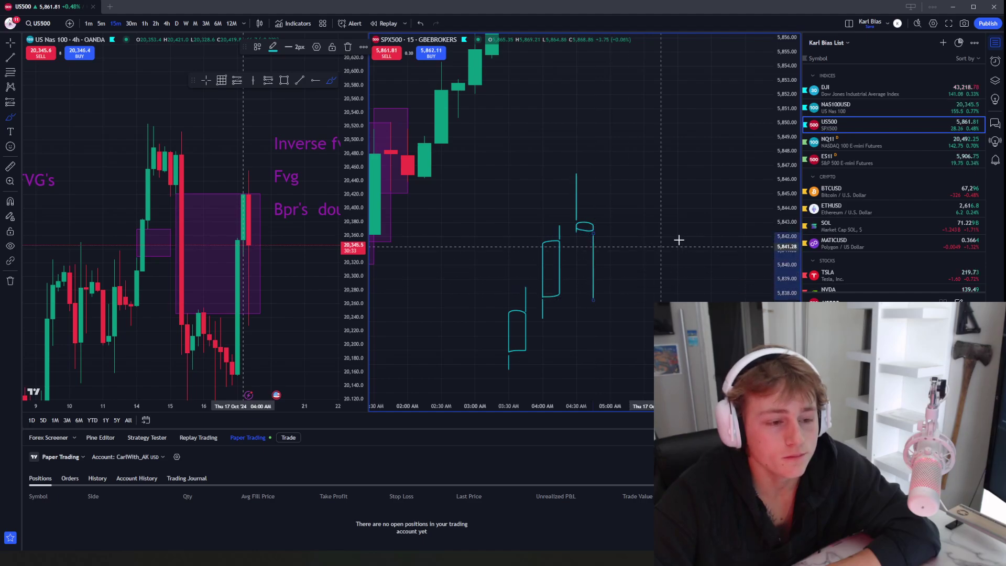
{"action": "left_click_drag", "start_coordinate": [644, 212], "coordinate": [606, 194]}
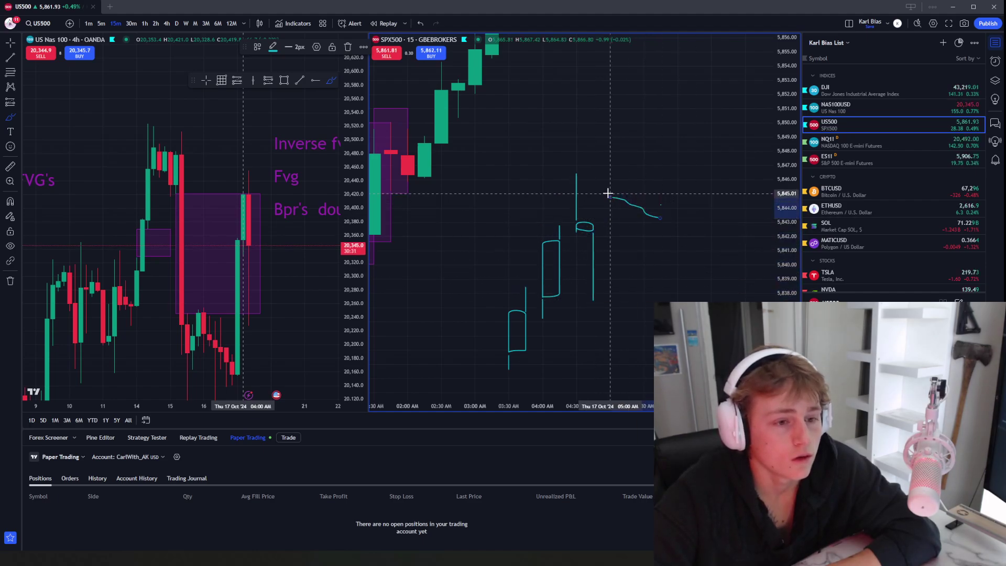
{"action": "left_click", "coordinate": [421, 23]}
Step: Draw a rectangle across the sketched candles from 03:45 to about 06:15 AM, at about 5,838.5–5,842
{"action": "left_click", "coordinate": [284, 80]}
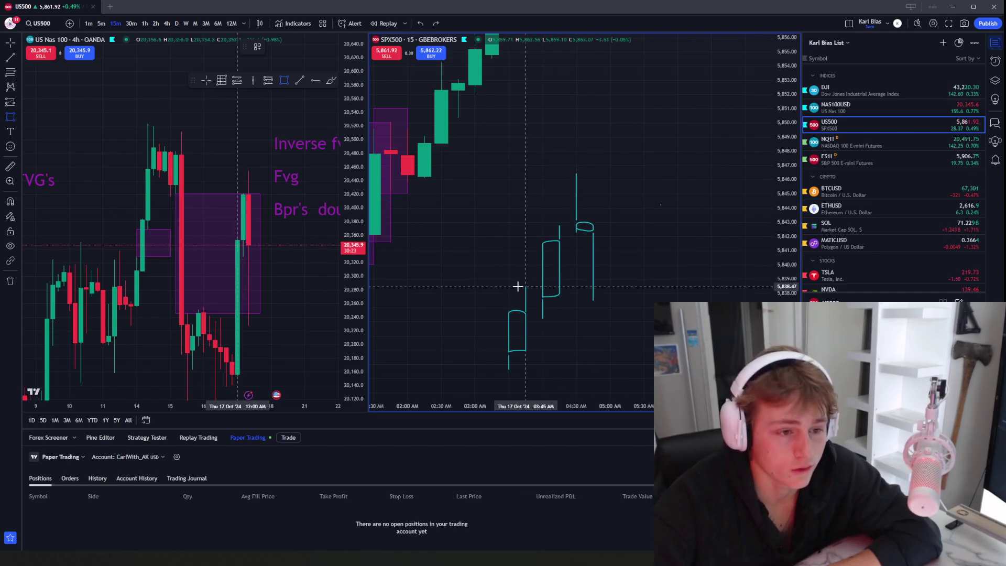
{"action": "mouse_move", "coordinate": [517, 287]}
{"action": "left_mouse_down"}
{"action": "mouse_move", "coordinate": [681, 252]}
{"action": "mouse_move", "coordinate": [695, 239]}
{"action": "left_mouse_up"}
{"action": "left_click_drag", "start_coordinate": [684, 186], "coordinate": [622, 191]}
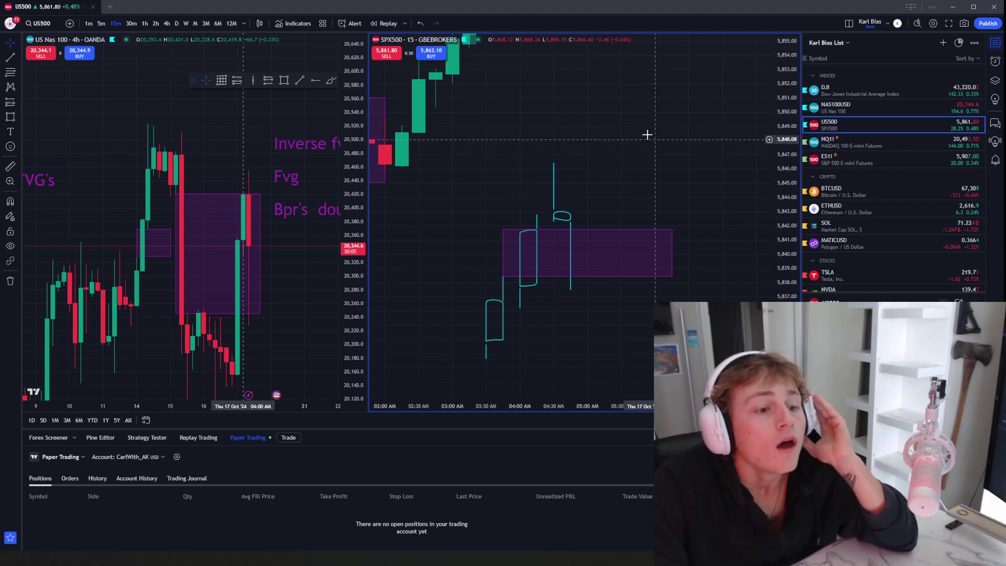
Step: Brush a single outlined candle with upper and lower wicks in empty SPX500 chart space, from 07:00 to 07:30 AM, body top near 5,825
{"action": "left_click_drag", "start_coordinate": [677, 158], "coordinate": [607, 161]}
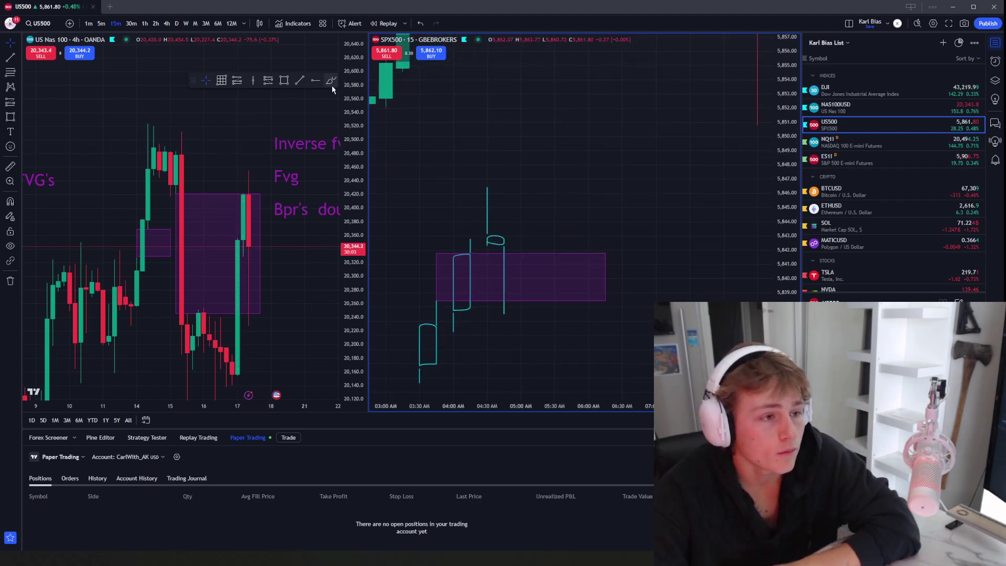
{"action": "scroll", "coordinate": [591, 191], "scroll_direction": "down", "scroll_amount": 3}
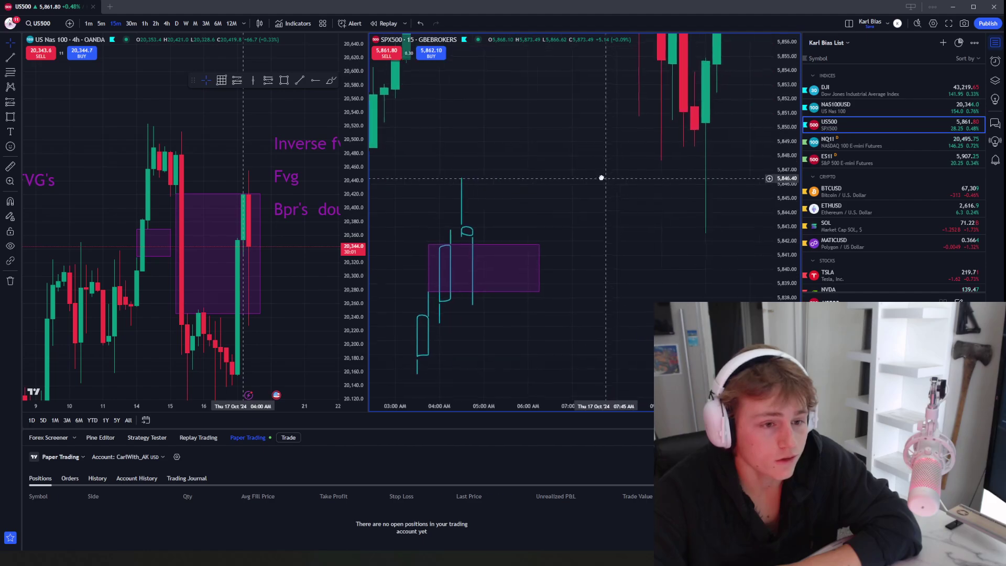
{"action": "left_click_drag", "start_coordinate": [794, 169], "coordinate": [794, 212]}
{"action": "left_click_drag", "start_coordinate": [639, 239], "coordinate": [687, 197]}
{"action": "scroll", "coordinate": [566, 296], "scroll_direction": "up", "scroll_amount": 3}
{"action": "mouse_move", "coordinate": [604, 324]}
{"action": "left_mouse_down"}
{"action": "mouse_move", "coordinate": [538, 279]}
{"action": "mouse_move", "coordinate": [631, 250]}
{"action": "left_mouse_up"}
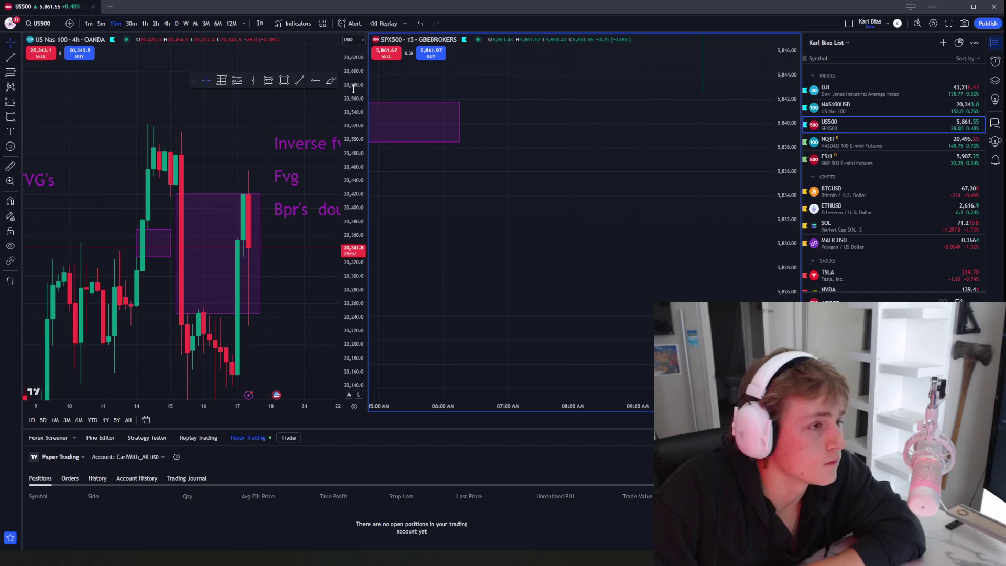
{"action": "left_click", "coordinate": [332, 80]}
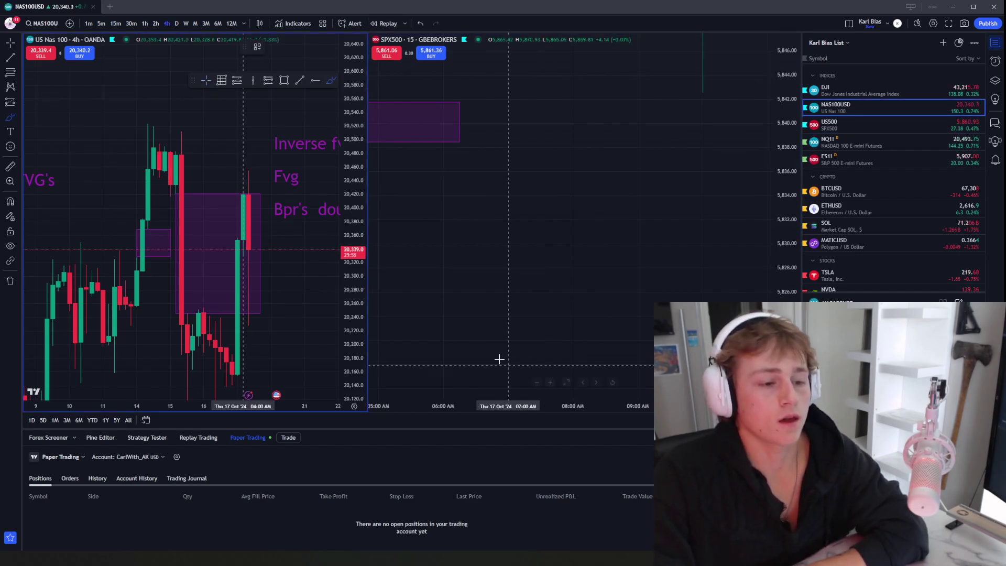
{"action": "left_click_drag", "start_coordinate": [511, 357], "coordinate": [513, 303]}
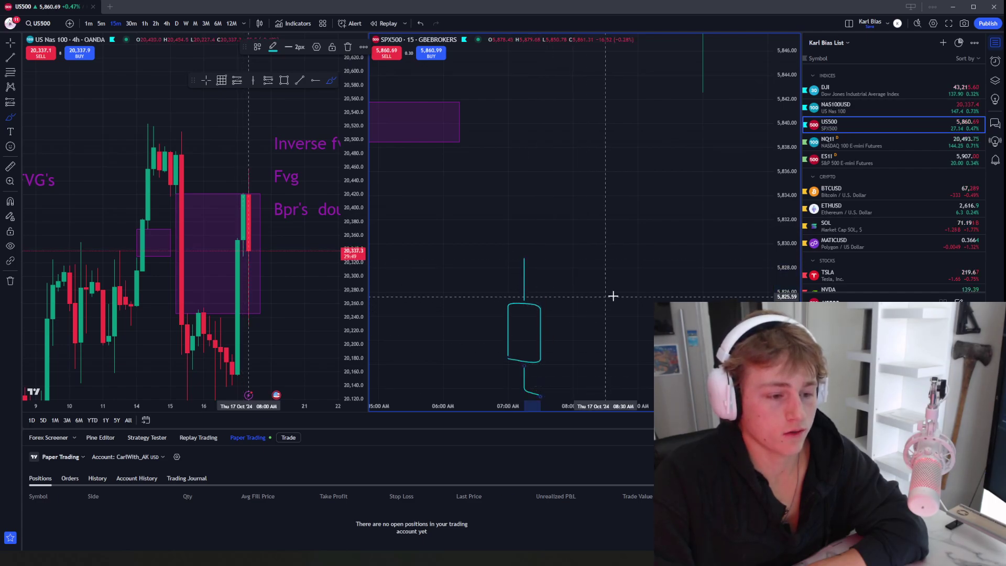
{"action": "left_click_drag", "start_coordinate": [637, 290], "coordinate": [606, 267]}
{"action": "left_click", "coordinate": [425, 24]}
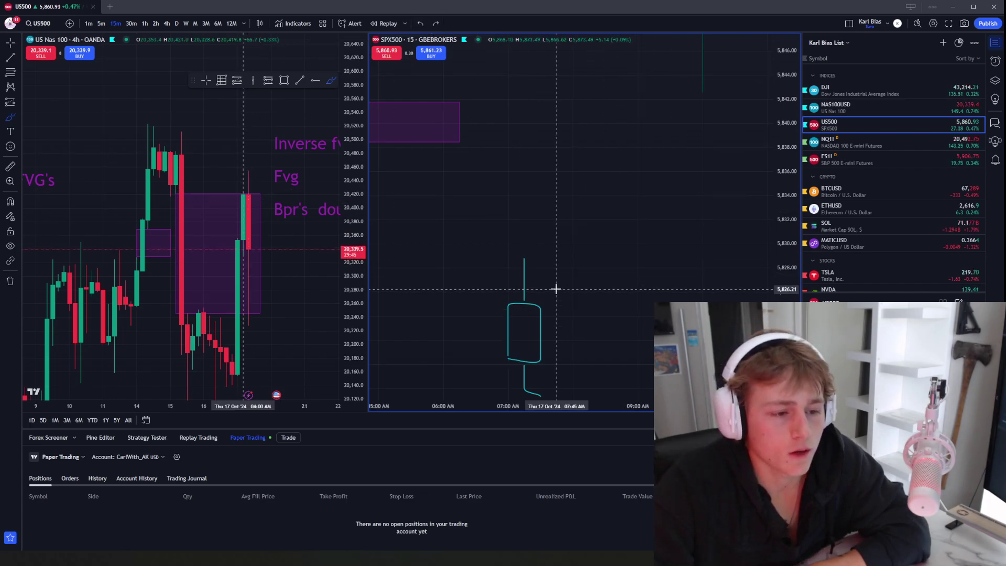
Step: Brush a second rising outlined candle with wicks on the SPX500 chart, from 07:30 to 08:00 AM, body about 5,825.5–5,832.5
{"action": "mouse_move", "coordinate": [556, 285]}
{"action": "left_mouse_down"}
{"action": "mouse_move", "coordinate": [555, 267]}
{"action": "mouse_move", "coordinate": [600, 220]}
{"action": "mouse_move", "coordinate": [599, 298]}
{"action": "mouse_move", "coordinate": [547, 215]}
{"action": "mouse_move", "coordinate": [567, 214]}
{"action": "left_mouse_up"}
{"action": "left_click", "coordinate": [420, 24]}
{"action": "left_click_drag", "start_coordinate": [570, 299], "coordinate": [557, 299]}
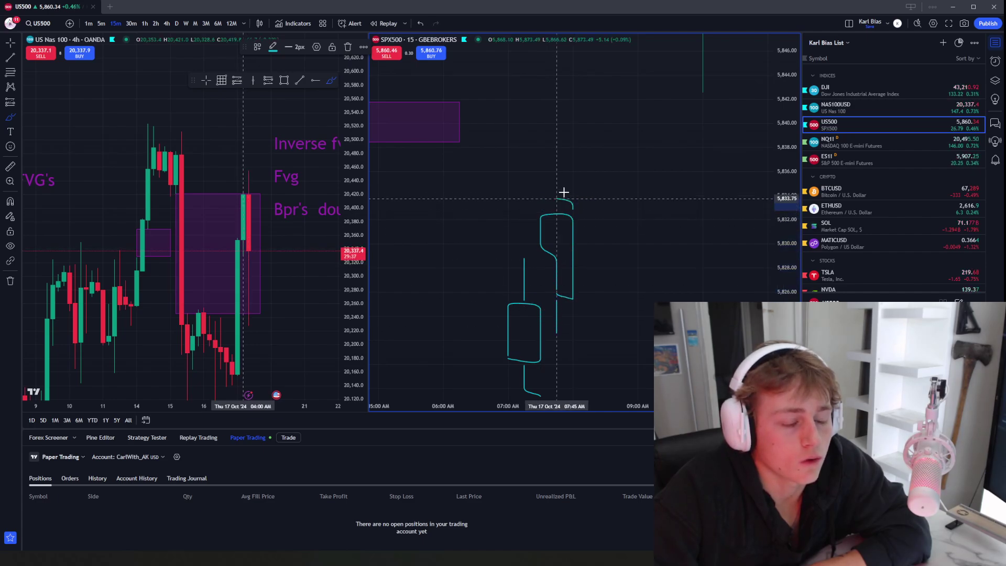
{"action": "left_click_drag", "start_coordinate": [564, 192], "coordinate": [557, 164]}
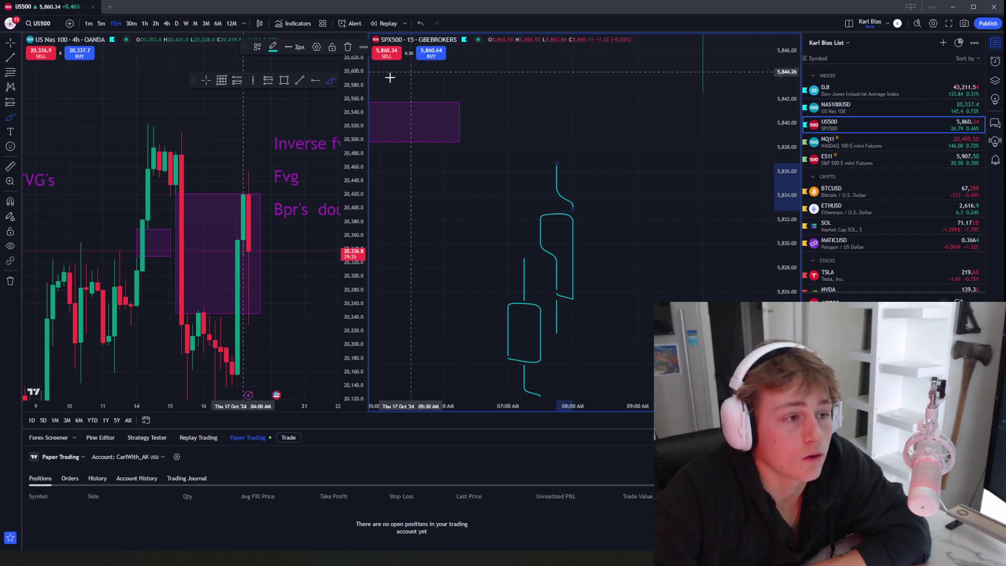
Step: Brush a third rising outlined candle with short wicks, from 08:15 to 08:45 AM, body about 5,833.5–5,839.5
{"action": "scroll", "coordinate": [632, 178], "scroll_direction": "down", "scroll_amount": 2}
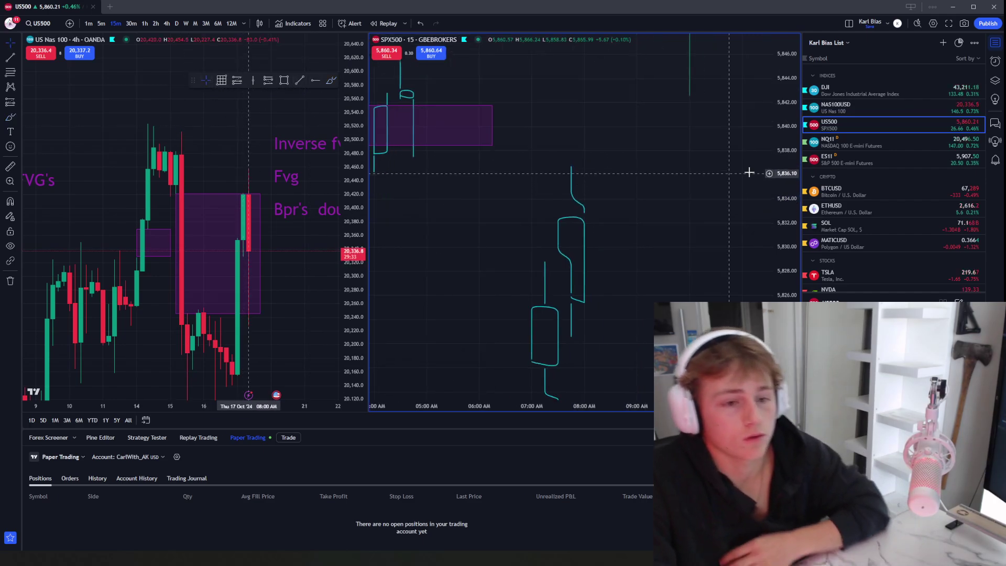
{"action": "left_click_drag", "start_coordinate": [661, 210], "coordinate": [580, 210]}
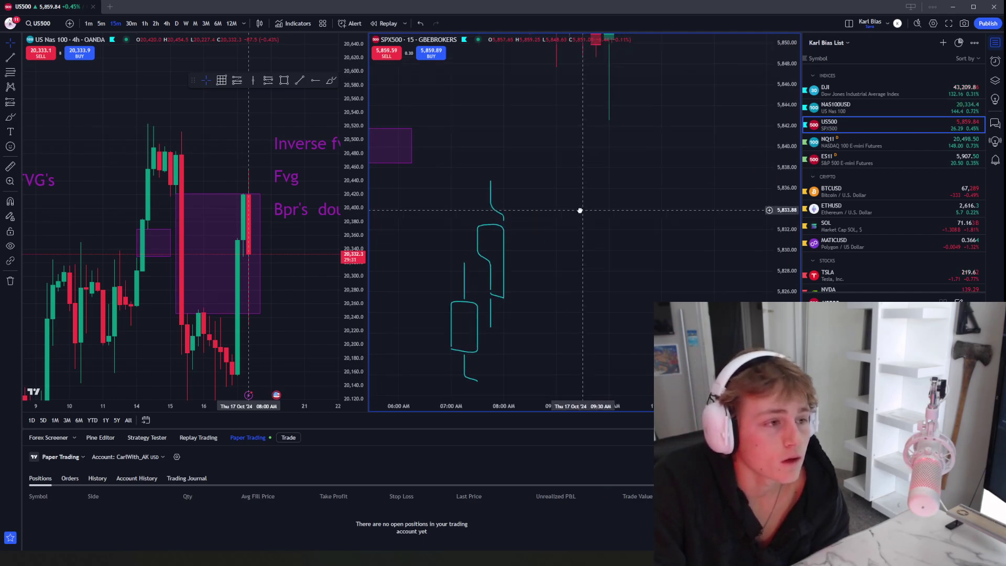
{"action": "left_click", "coordinate": [333, 81]}
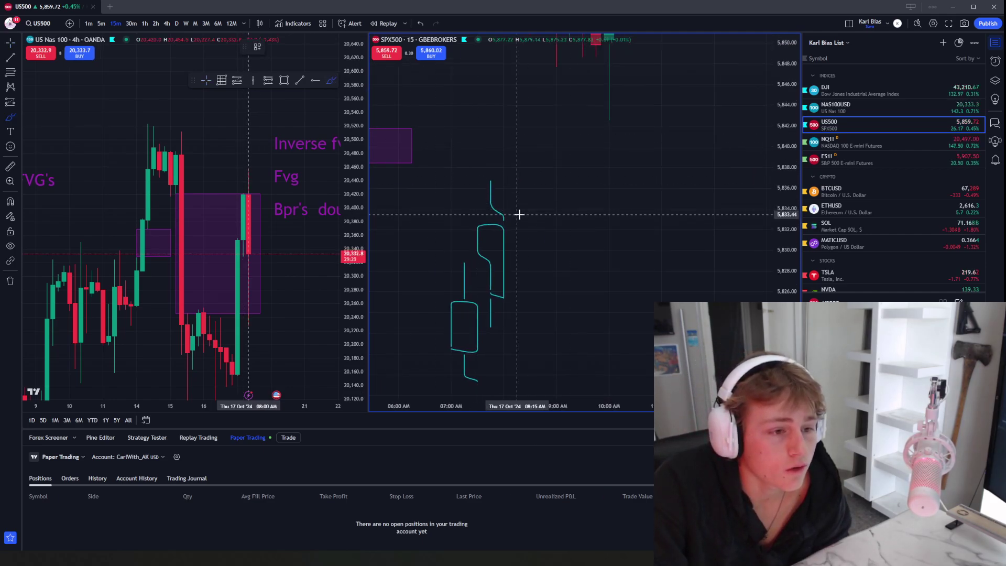
{"action": "mouse_move", "coordinate": [519, 215]}
{"action": "left_mouse_down"}
{"action": "mouse_move", "coordinate": [519, 156]}
{"action": "mouse_move", "coordinate": [530, 147]}
{"action": "left_mouse_up"}
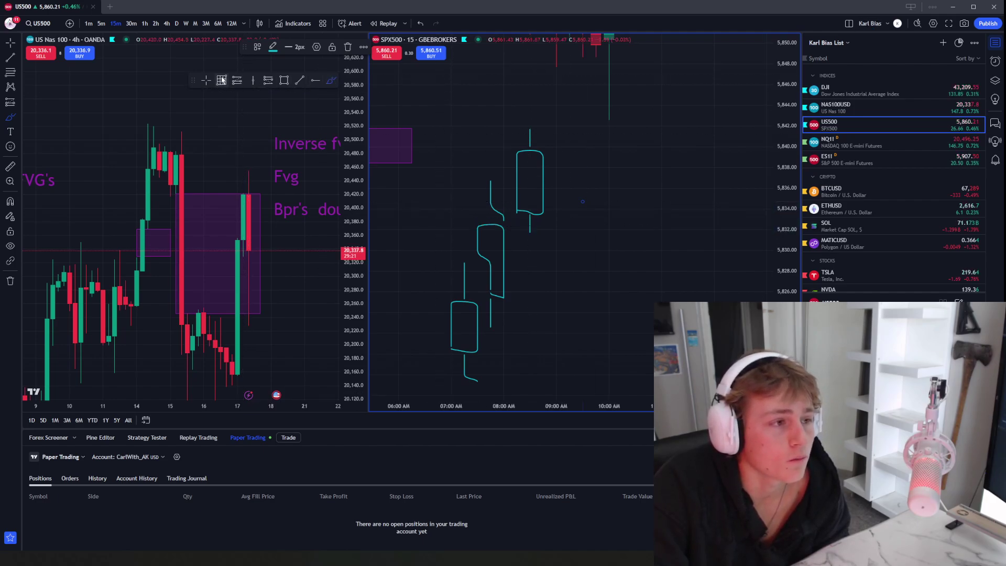
Step: Draw a rectangle between the first sketched candle's upper wick and the third's lower wick, from 07:15 to 10:00 AM, about 5,829–5,832
{"action": "left_click", "coordinate": [284, 81]}
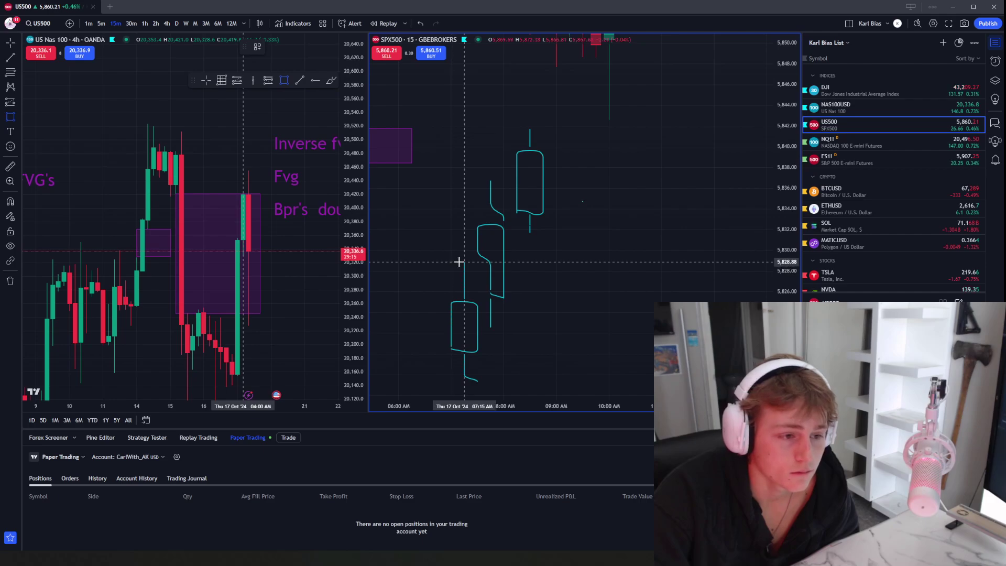
{"action": "left_click_drag", "start_coordinate": [465, 262], "coordinate": [609, 232]}
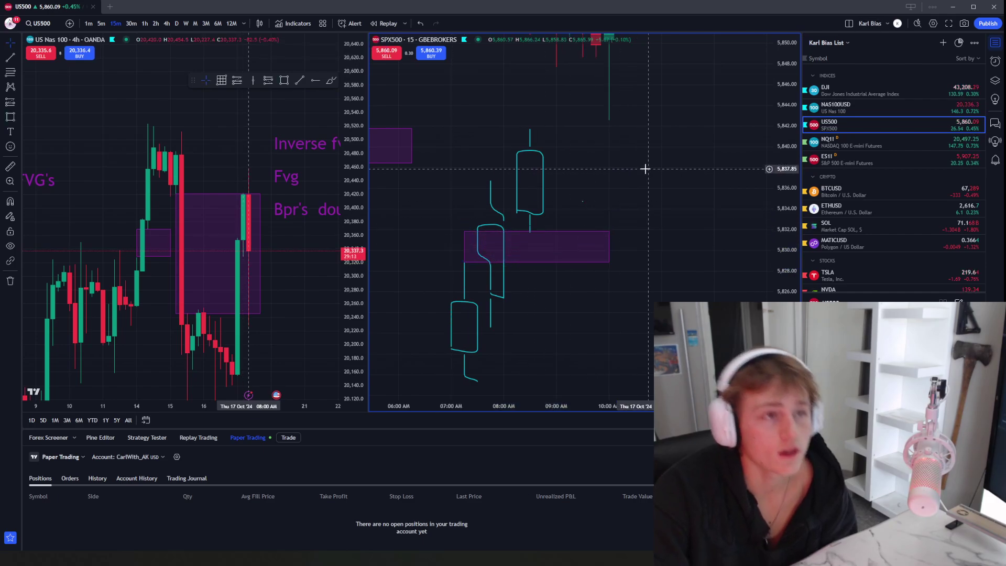
{"action": "scroll", "coordinate": [709, 161], "scroll_direction": "down", "scroll_amount": 2}
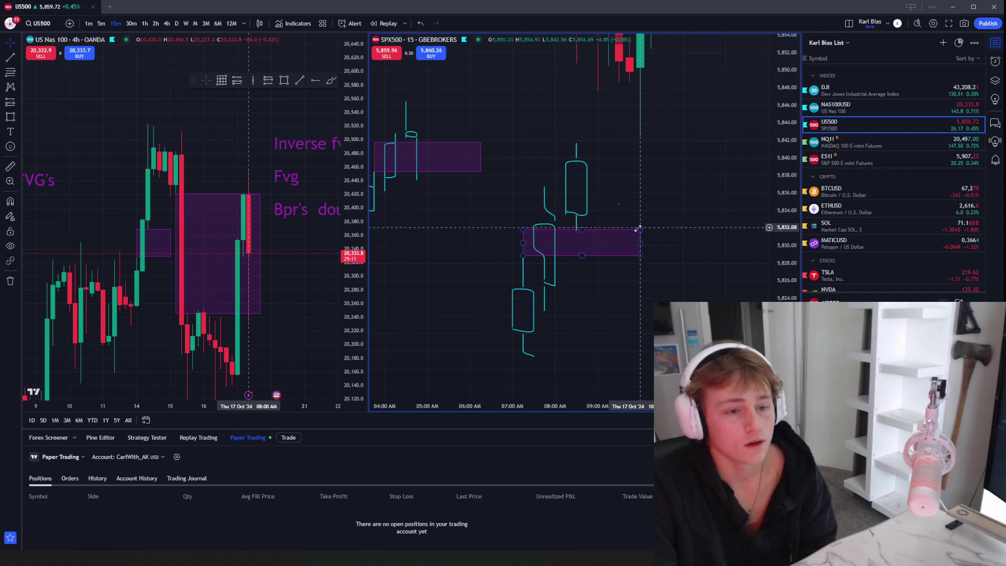
{"action": "left_click_drag", "start_coordinate": [637, 229], "coordinate": [644, 231]}
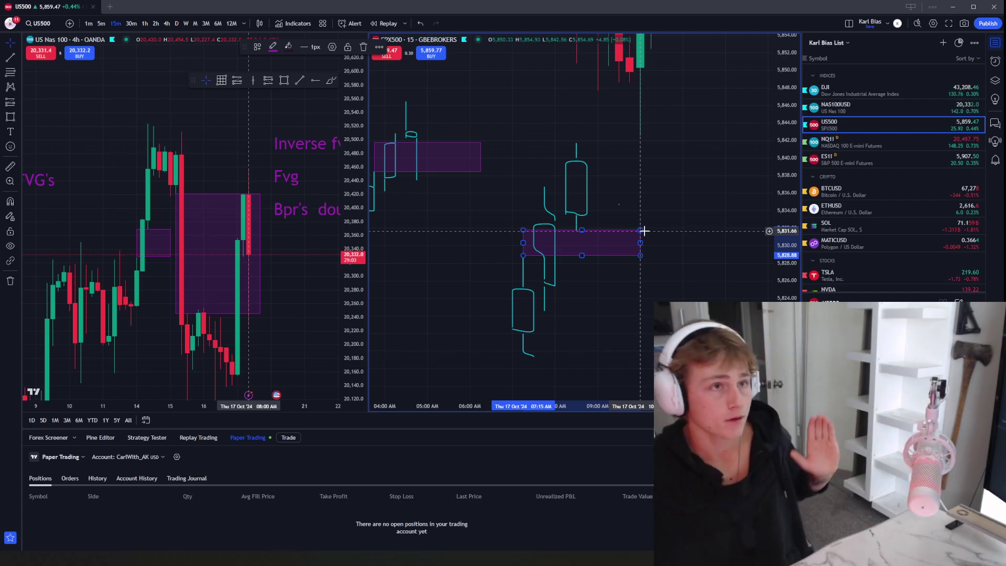
Step: Brush a fourth outlined candle from 09:00 to 09:30 AM with a long lower wick passing through the rectangle to about 5,823.5
{"action": "left_click_drag", "start_coordinate": [674, 143], "coordinate": [543, 181]}
{"action": "left_click", "coordinate": [332, 81]}
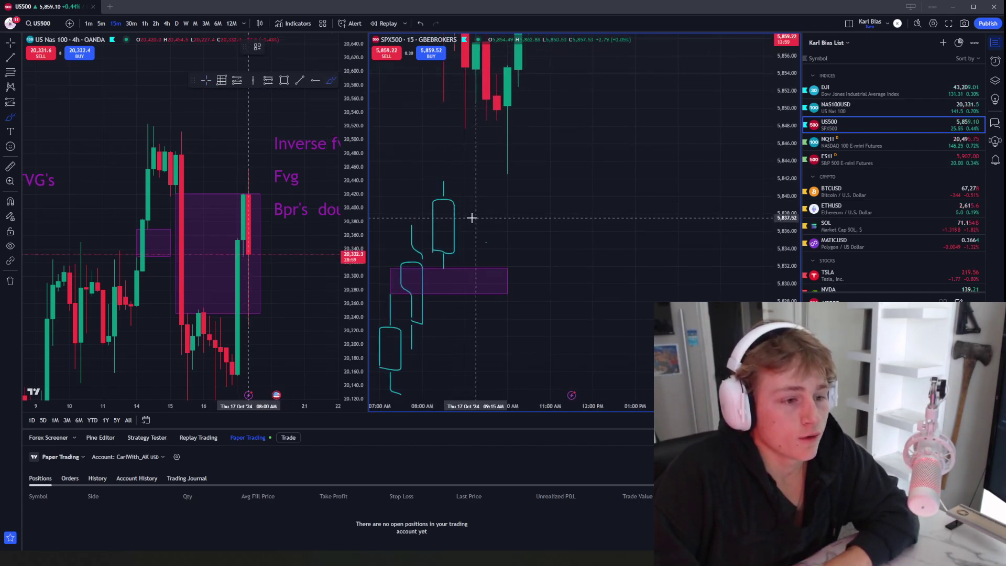
{"action": "mouse_move", "coordinate": [472, 218]}
{"action": "left_mouse_down"}
{"action": "mouse_move", "coordinate": [466, 155]}
{"action": "mouse_move", "coordinate": [484, 219]}
{"action": "mouse_move", "coordinate": [476, 341]}
{"action": "left_mouse_up"}
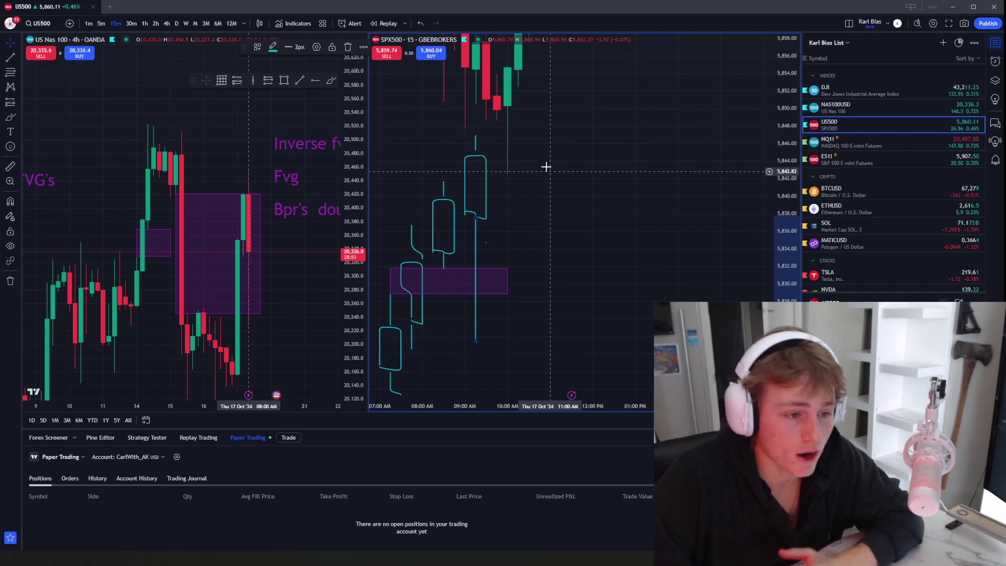
{"action": "left_click", "coordinate": [606, 224]}
{"action": "mouse_move", "coordinate": [606, 225]}
{"action": "left_mouse_down"}
{"action": "mouse_move", "coordinate": [651, 190]}
{"action": "mouse_move", "coordinate": [597, 214]}
{"action": "left_mouse_up"}
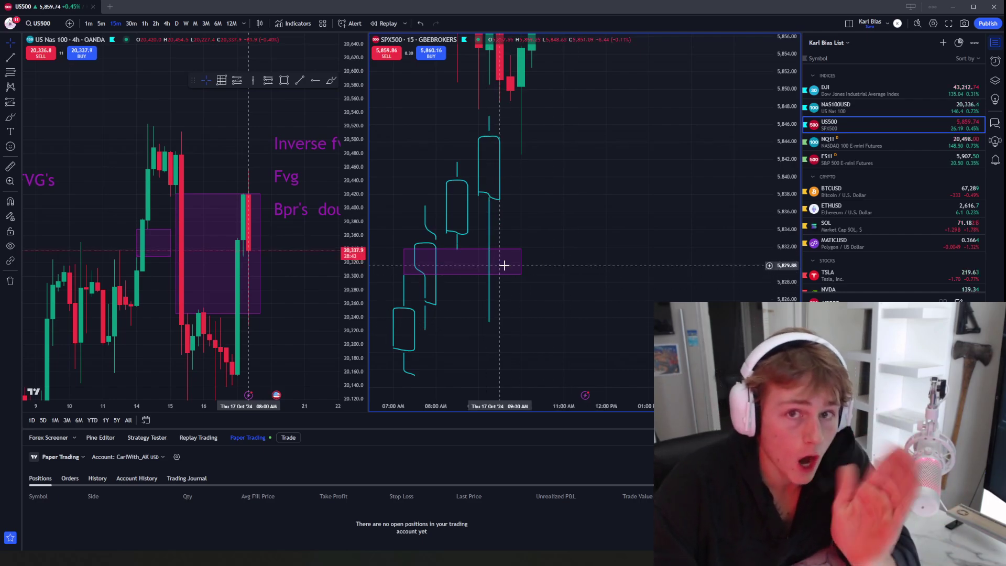
Step: Draw a rectangle over the gap of the large rising SPX500 candle on 16 Oct, from 01:00 PM, at about 5,837.7–5,840.9
{"action": "scroll", "coordinate": [539, 257], "scroll_direction": "down", "scroll_amount": 5}
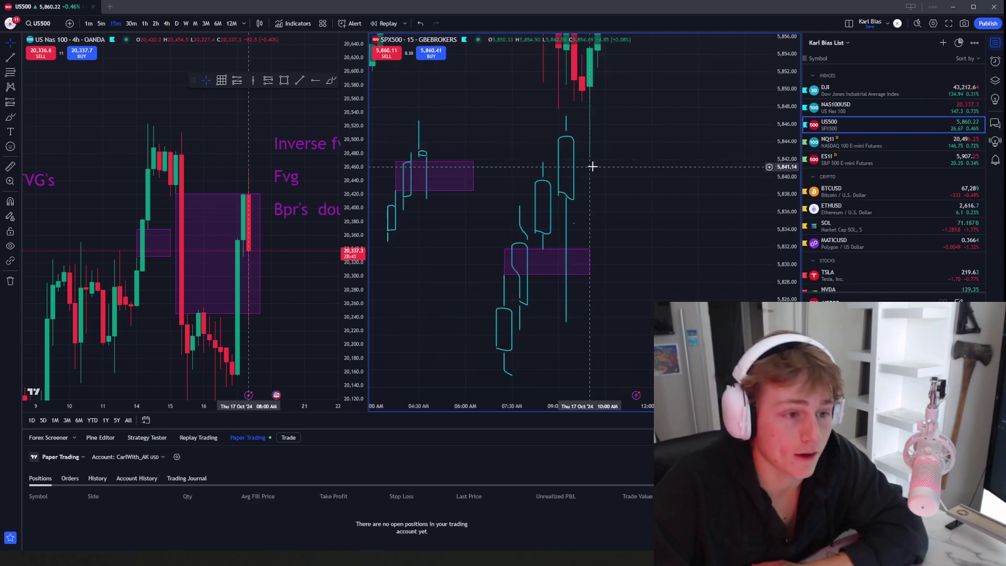
{"action": "scroll", "coordinate": [609, 187], "scroll_direction": "left", "scroll_amount": 10}
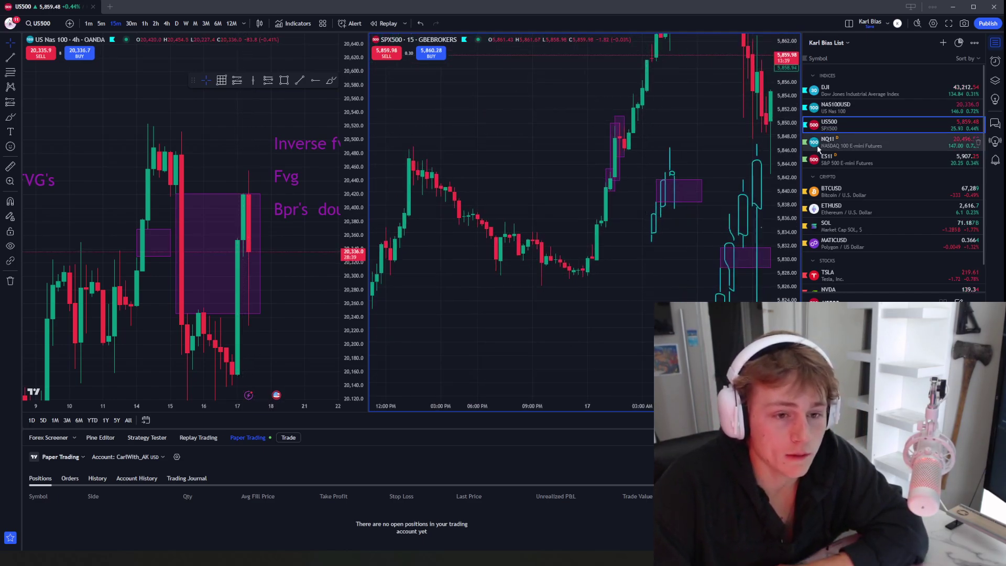
{"action": "scroll", "coordinate": [590, 245], "scroll_direction": "up", "scroll_amount": 4}
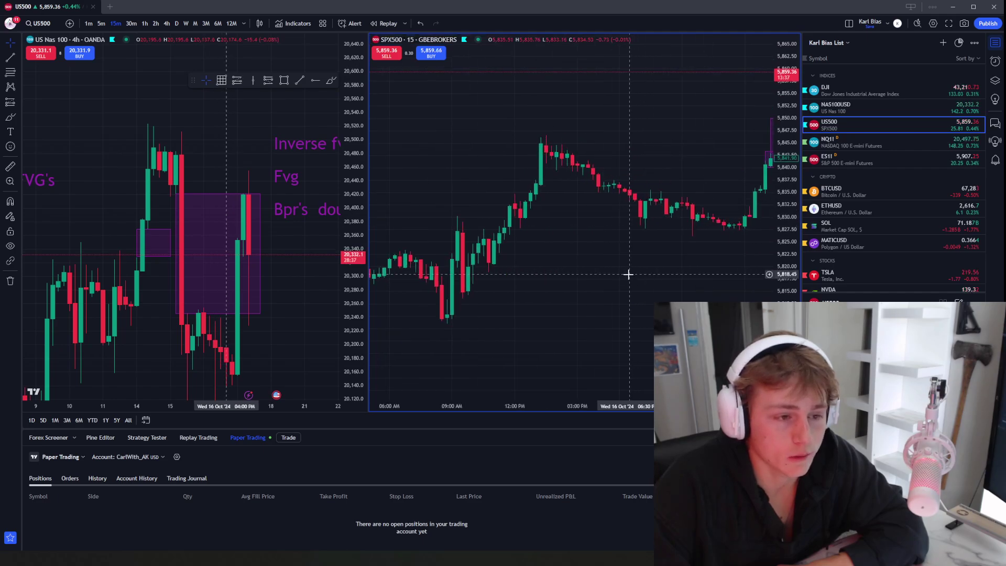
{"action": "scroll", "coordinate": [611, 196], "scroll_direction": "up", "scroll_amount": 4}
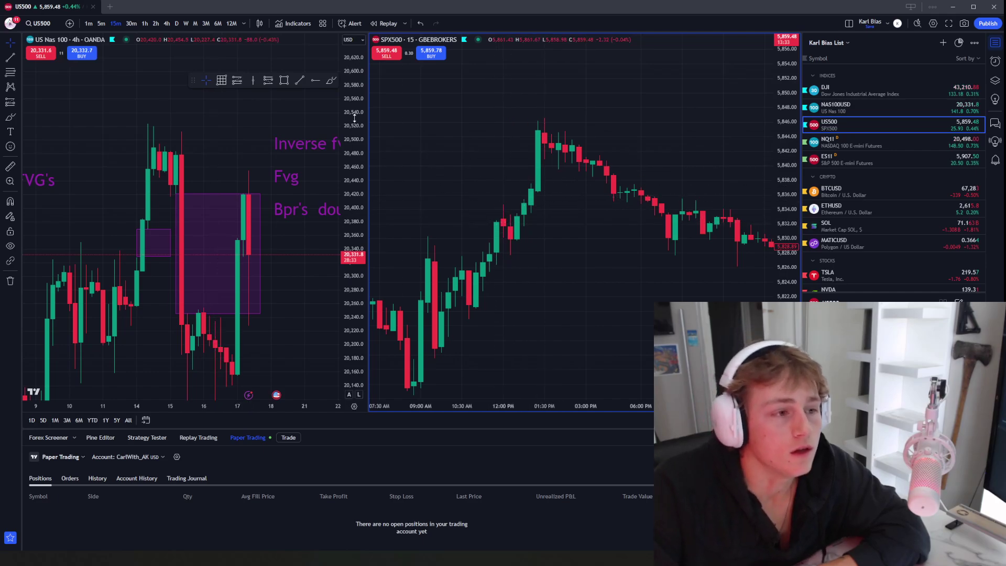
{"action": "left_click", "coordinate": [284, 81]}
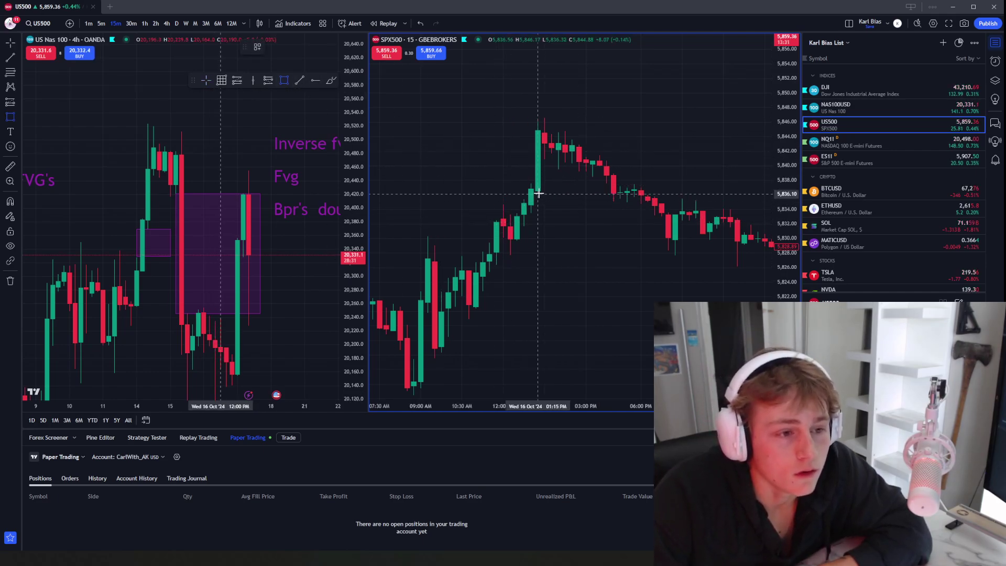
{"action": "left_click", "coordinate": [634, 159]}
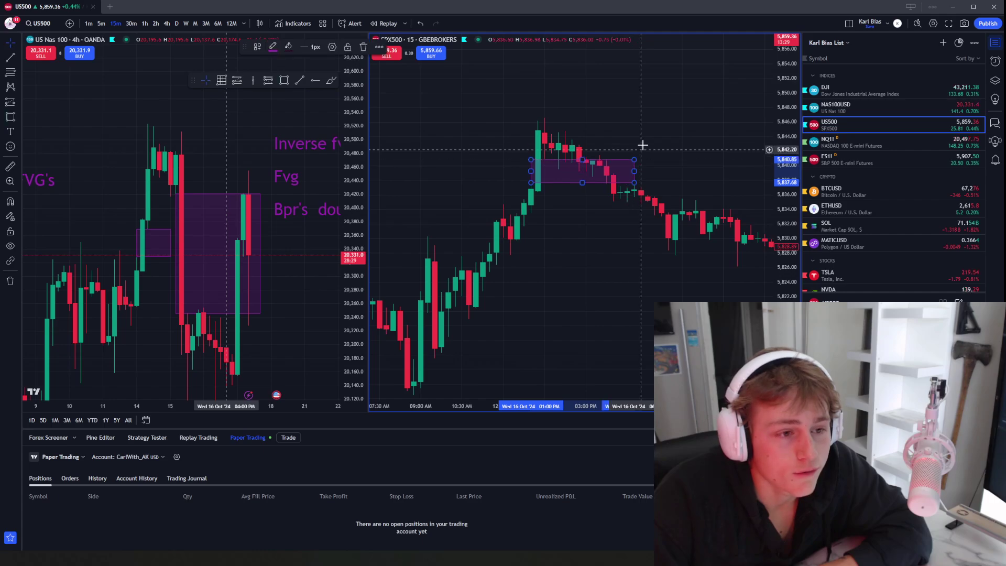
Step: Draw two thin gap rectangles on 16 Oct, from 11:30 AM to 02:00 PM near 5,830 and from 08:15 to 11:30 AM near 5,814
{"action": "left_click", "coordinate": [286, 81]}
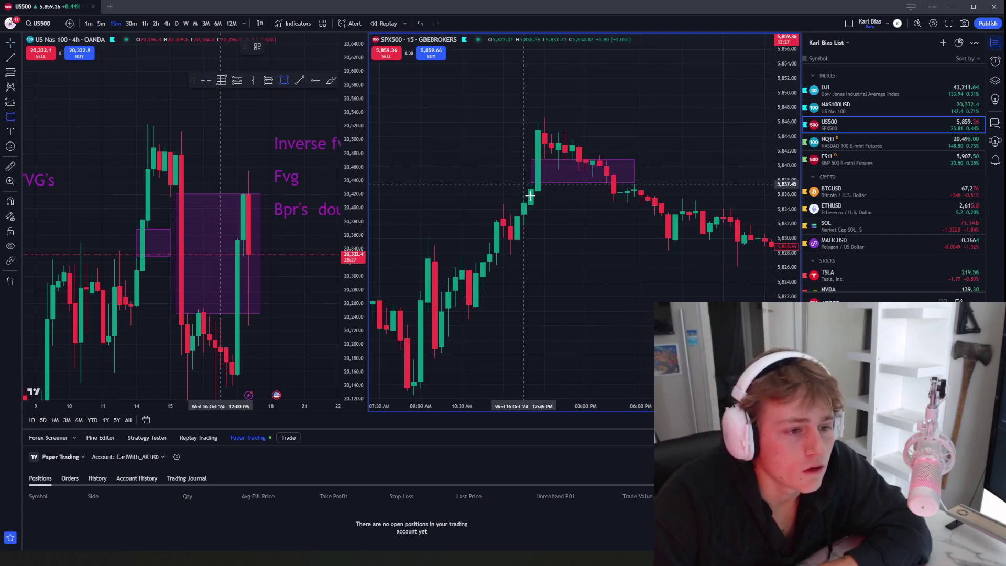
{"action": "left_click", "coordinate": [490, 240]}
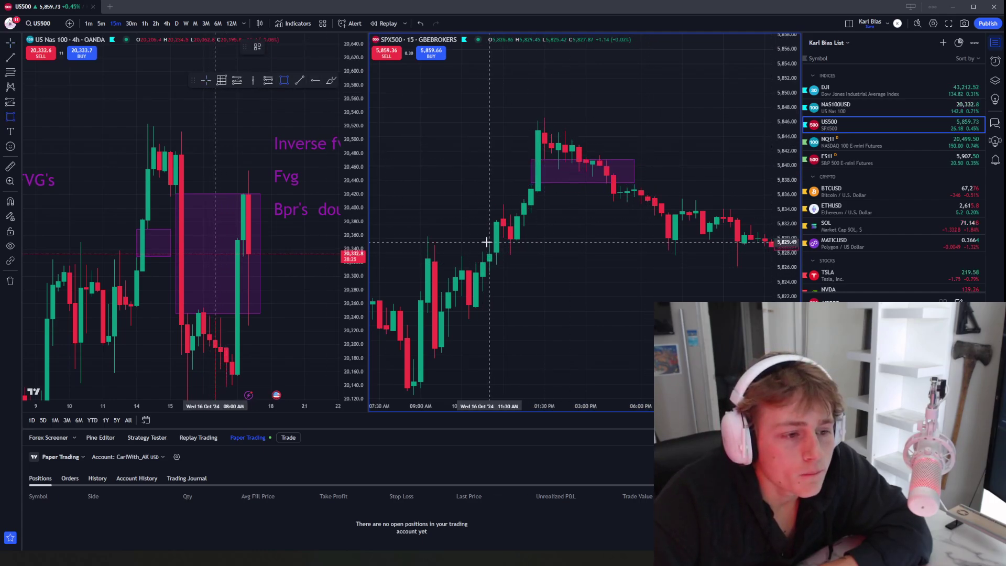
{"action": "left_click", "coordinate": [559, 242]}
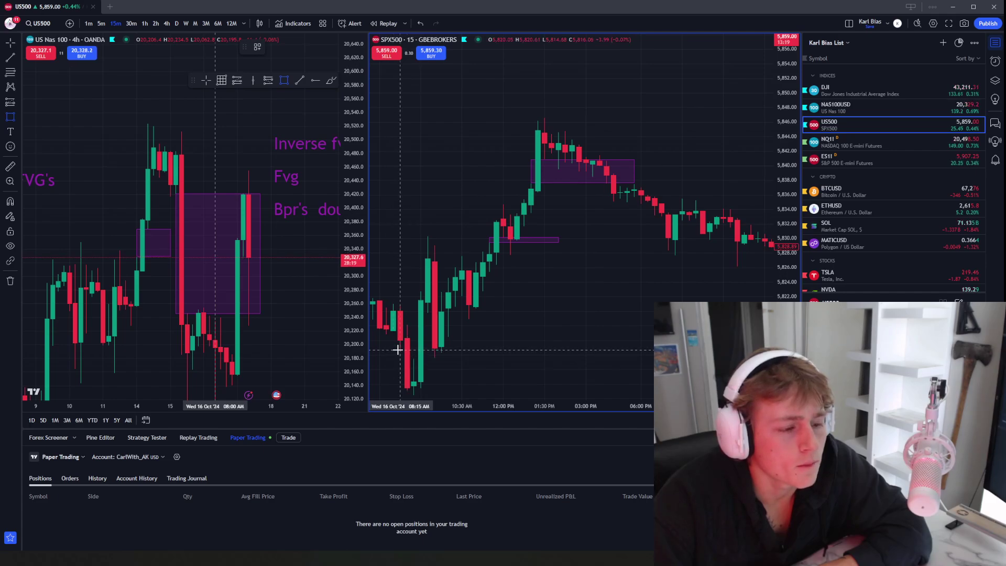
{"action": "left_click", "coordinate": [398, 350]}
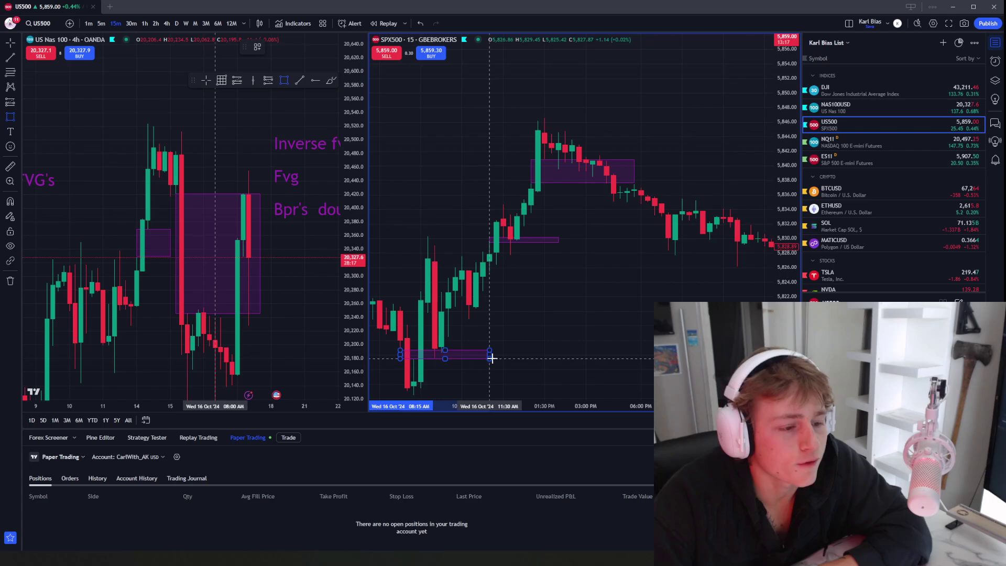
{"action": "left_click", "coordinate": [492, 358]}
Step: Examine how SPX500 price behaves around the marked gap rectangles on 16 Oct, especially the large one starting at 01:00 PM
{"action": "left_click_drag", "start_coordinate": [576, 294], "coordinate": [634, 249]}
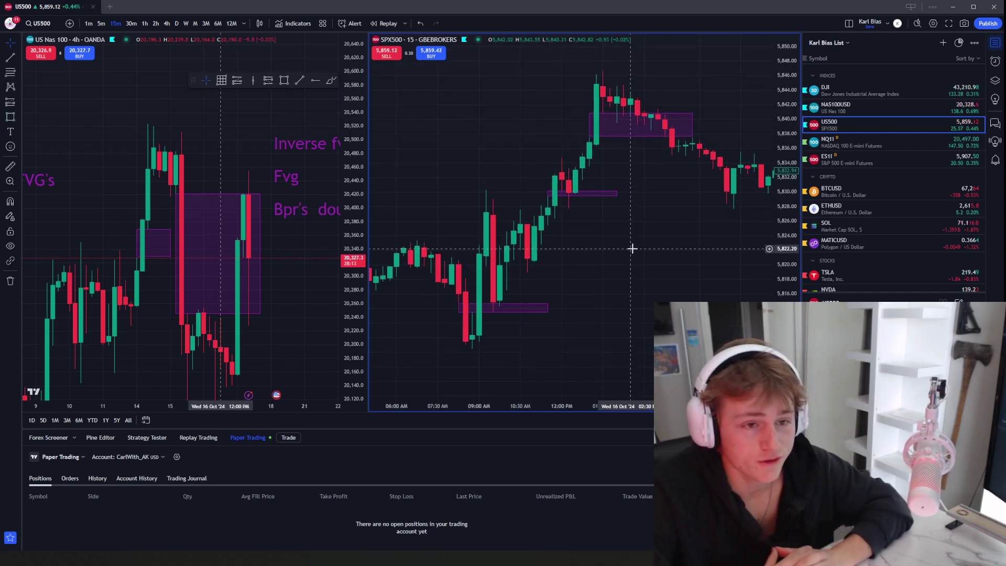
{"action": "left_click_drag", "start_coordinate": [644, 238], "coordinate": [436, 260]}
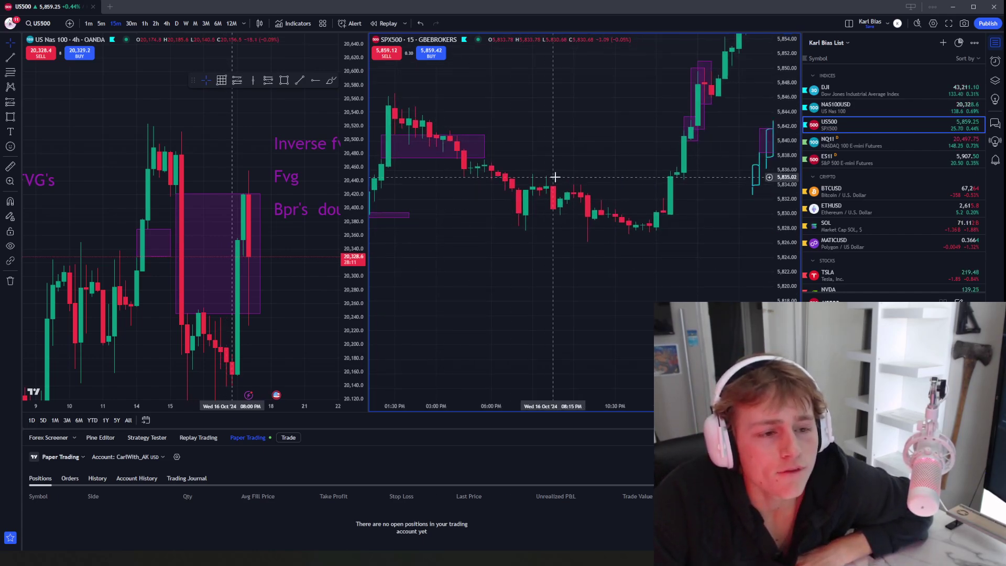
{"action": "left_click_drag", "start_coordinate": [555, 177], "coordinate": [634, 162]}
{"action": "mouse_move", "coordinate": [570, 152]}
{"action": "left_mouse_down"}
{"action": "mouse_move", "coordinate": [715, 154]}
{"action": "mouse_move", "coordinate": [567, 161]}
{"action": "left_mouse_up"}
{"action": "scroll", "coordinate": [584, 164], "scroll_direction": "up", "scroll_amount": 3}
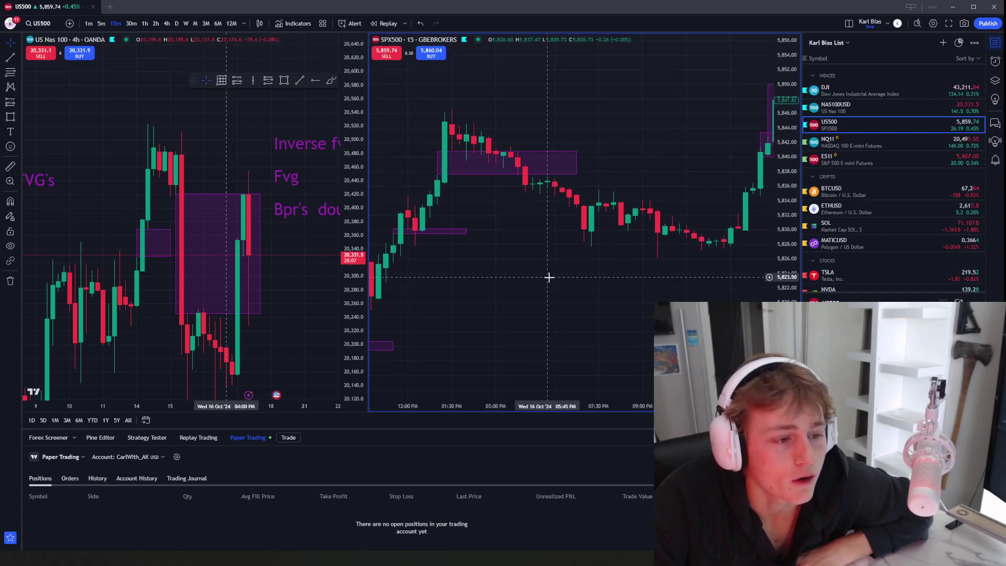
{"action": "scroll", "coordinate": [549, 278], "scroll_direction": "down", "scroll_amount": 3}
{"action": "left_click_drag", "start_coordinate": [785, 276], "coordinate": [785, 225]}
{"action": "left_click_drag", "start_coordinate": [631, 311], "coordinate": [669, 264]}
{"action": "left_click_drag", "start_coordinate": [779, 229], "coordinate": [778, 244]}
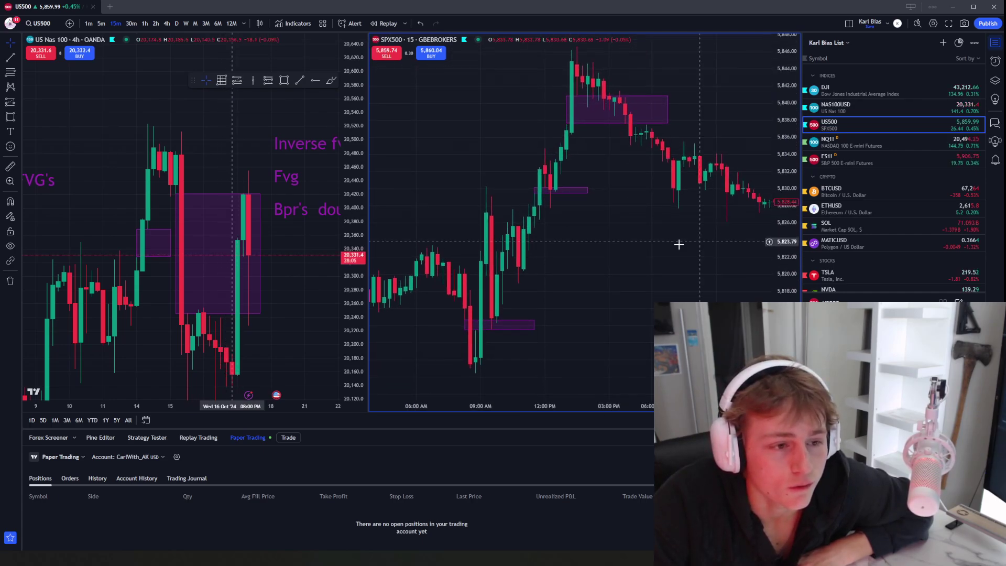
{"action": "scroll", "coordinate": [679, 244], "scroll_direction": "up", "scroll_amount": 2}
{"action": "left_click_drag", "start_coordinate": [625, 262], "coordinate": [593, 315]}
{"action": "scroll", "coordinate": [566, 245], "scroll_direction": "up", "scroll_amount": 4}
{"action": "left_click_drag", "start_coordinate": [781, 289], "coordinate": [781, 207]}
{"action": "scroll", "coordinate": [734, 184], "scroll_direction": "down", "scroll_amount": 4}
{"action": "left_click_drag", "start_coordinate": [725, 164], "coordinate": [698, 179]}
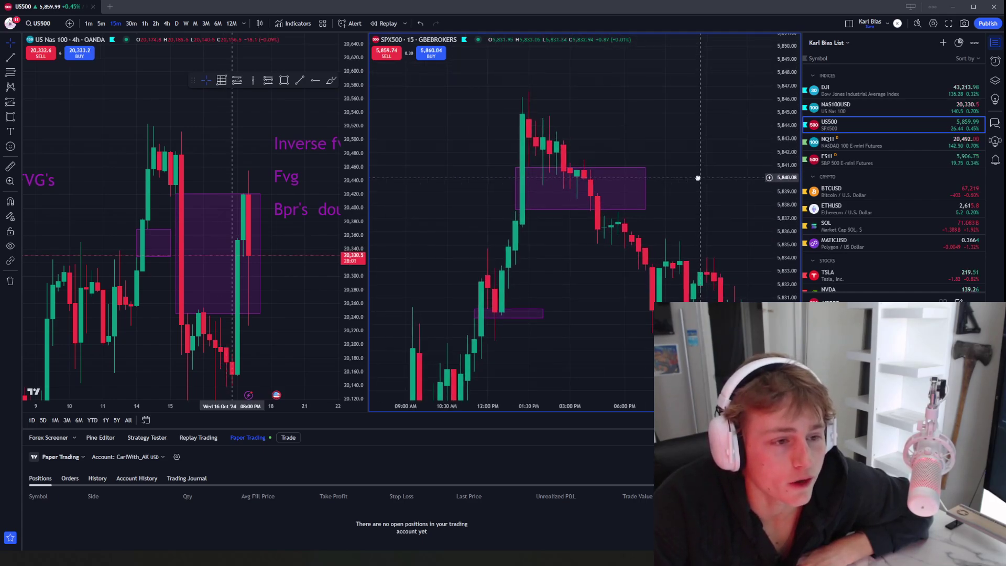
{"action": "left_click", "coordinate": [513, 210]}
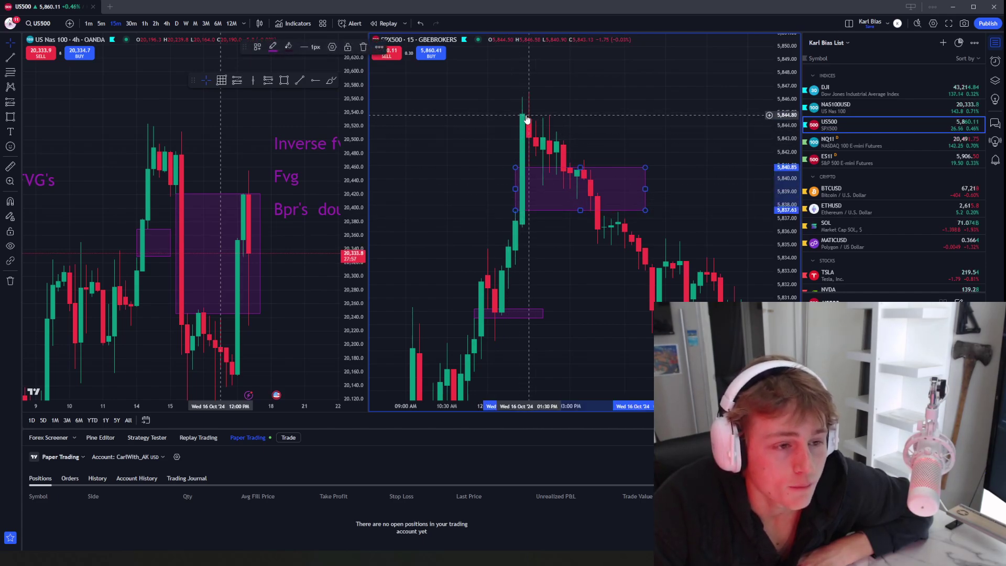
{"action": "left_click_drag", "start_coordinate": [626, 265], "coordinate": [555, 263]}
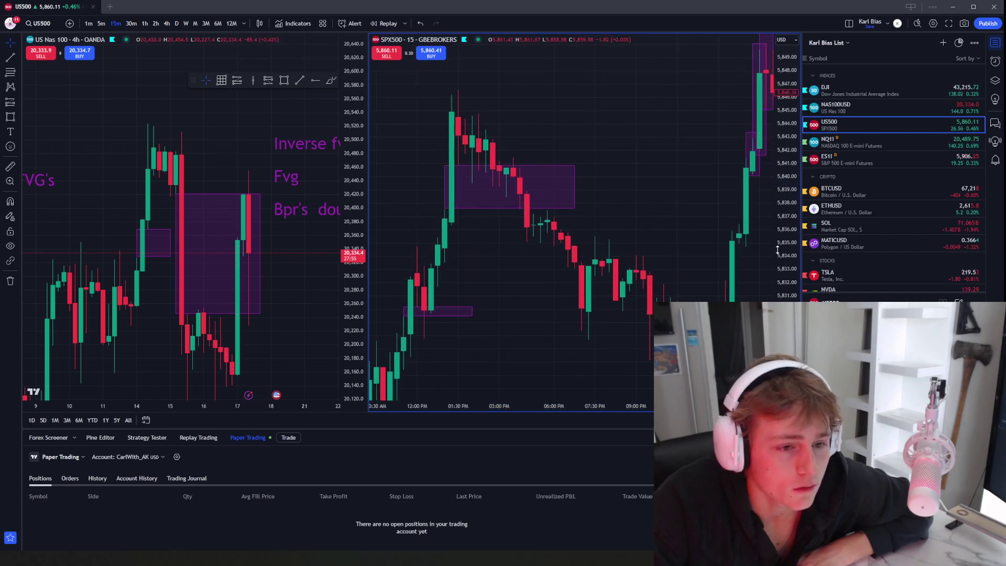
{"action": "left_click_drag", "start_coordinate": [778, 250], "coordinate": [778, 238]}
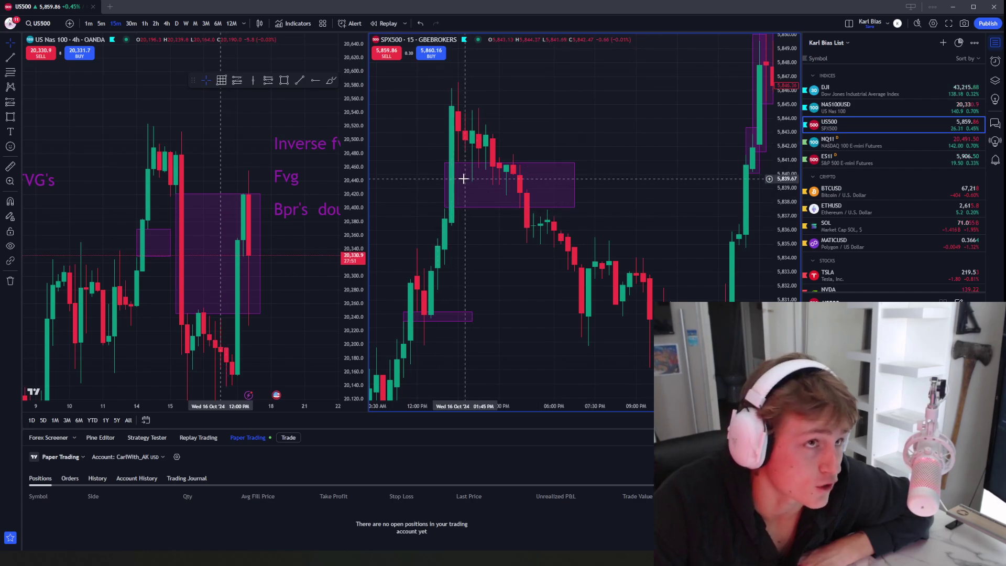
{"action": "left_click", "coordinate": [283, 80]}
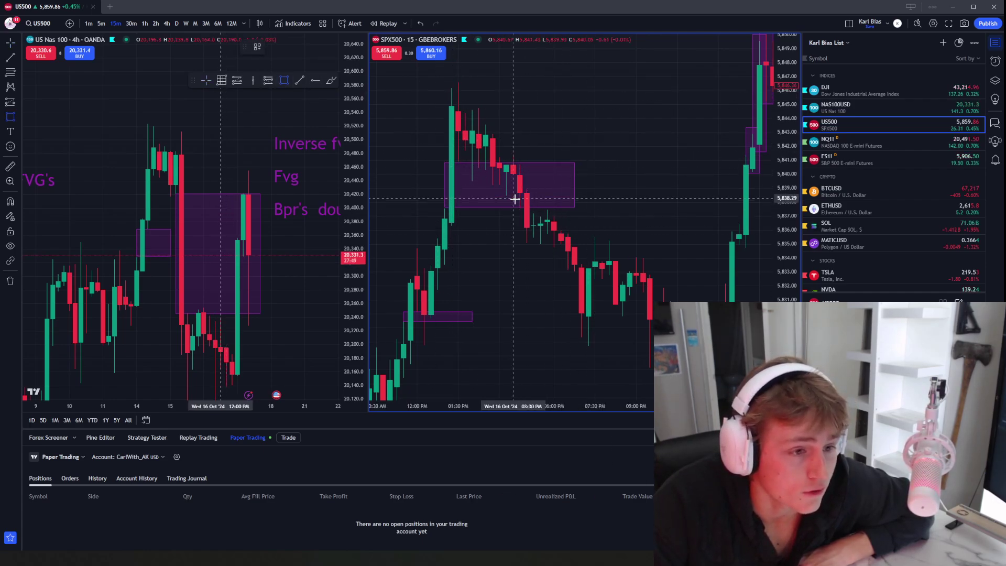
{"action": "left_click", "coordinate": [517, 210]}
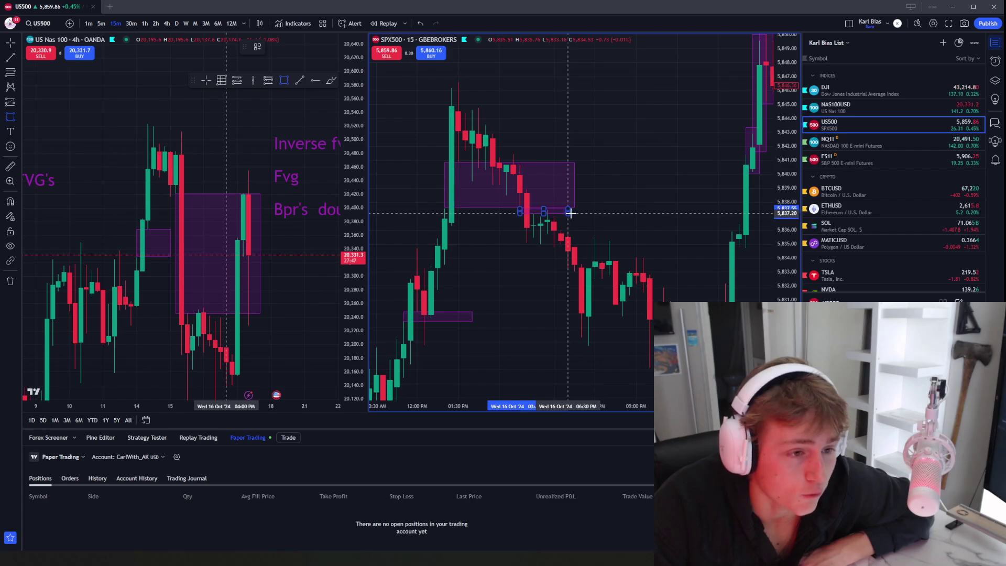
{"action": "key", "text": "Escape"}
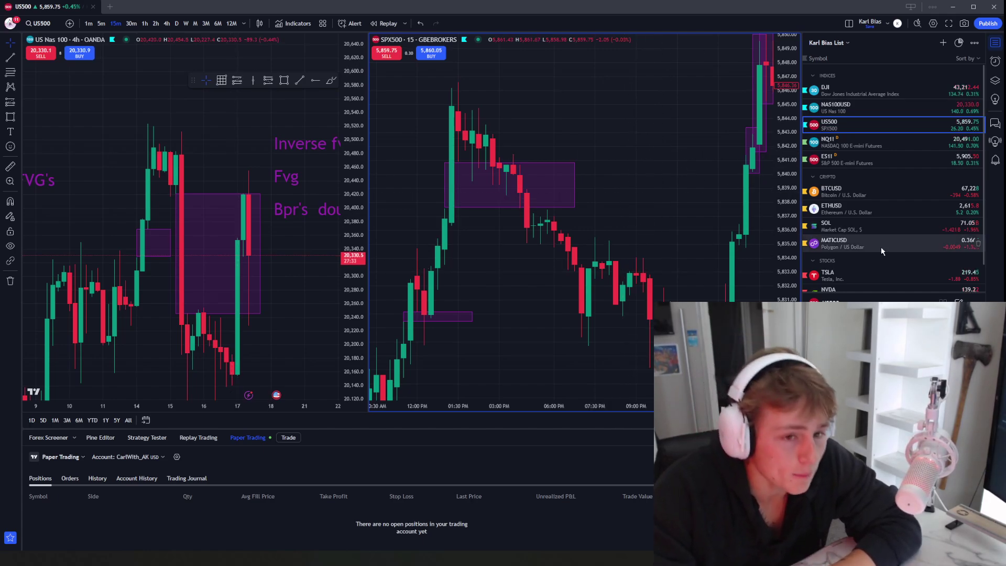
{"action": "left_click_drag", "start_coordinate": [786, 231], "coordinate": [786, 212]}
{"action": "left_click_drag", "start_coordinate": [606, 151], "coordinate": [617, 190]}
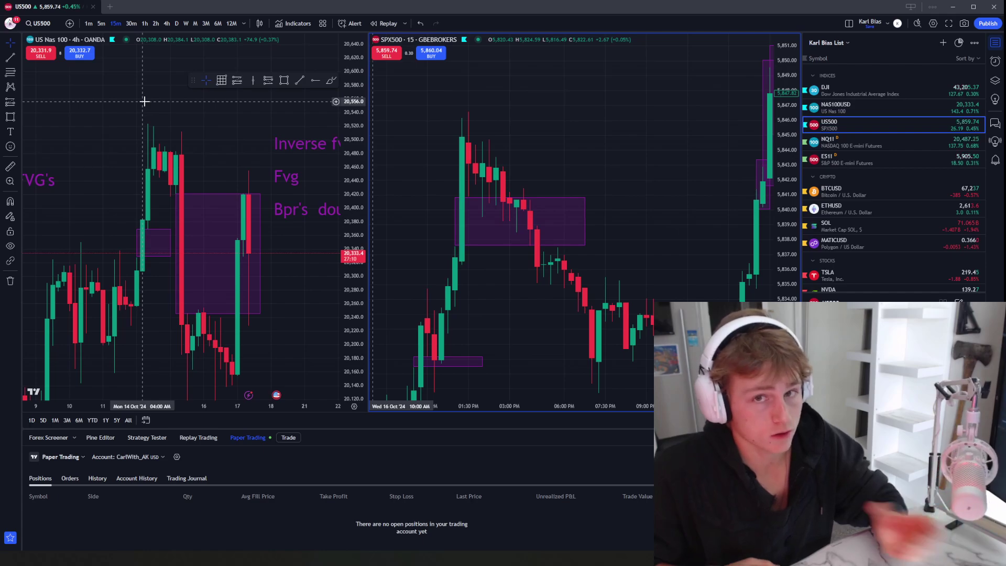
Step: Add the text label "Inverse fvg" above the large SPX500 gap rectangle, at about 03:30 PM on 16 Oct near 5,846
{"action": "left_click", "coordinate": [9, 130]}
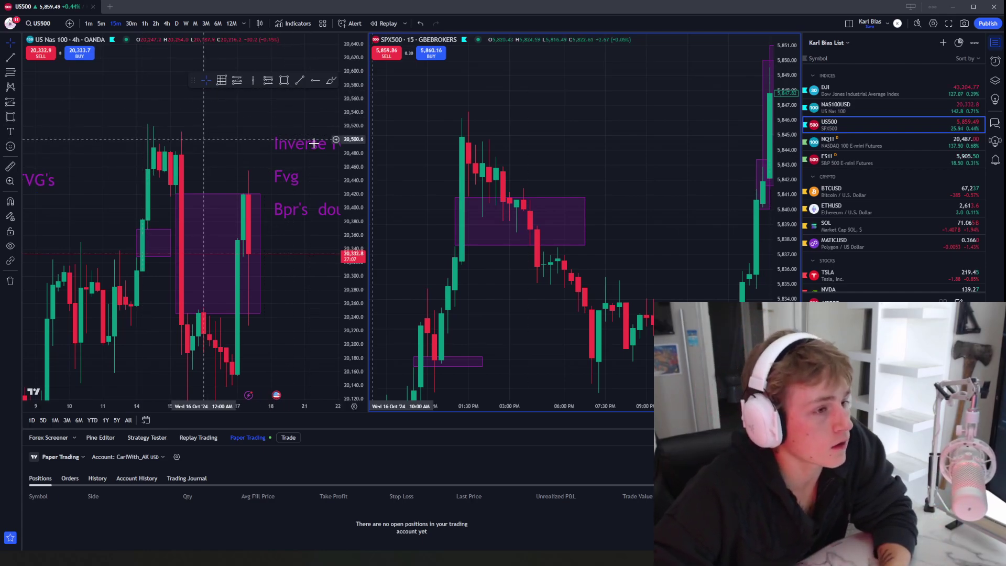
{"action": "left_click", "coordinate": [521, 115]}
{"action": "type", "text": "Inver"}
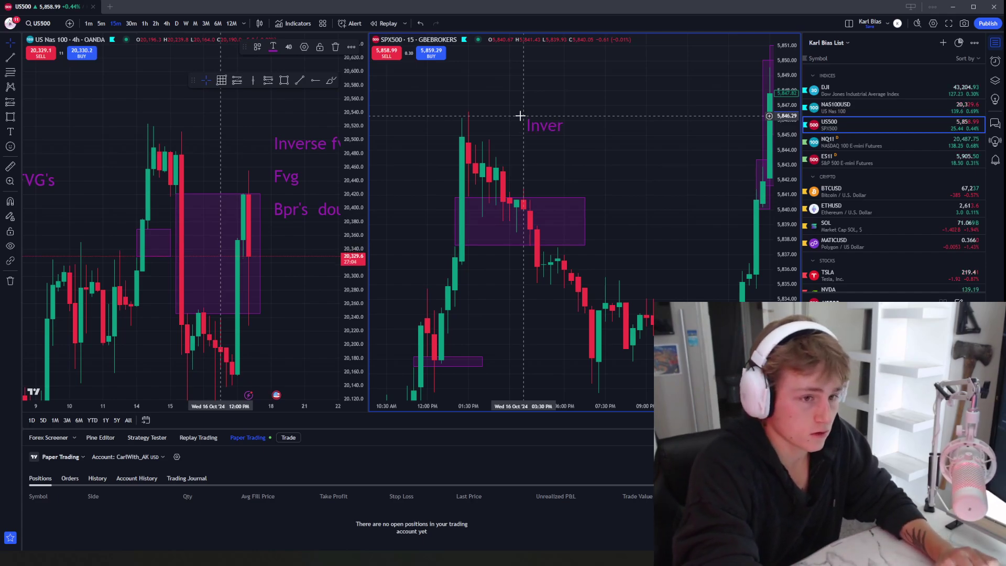
{"action": "type", "text": "se /"}
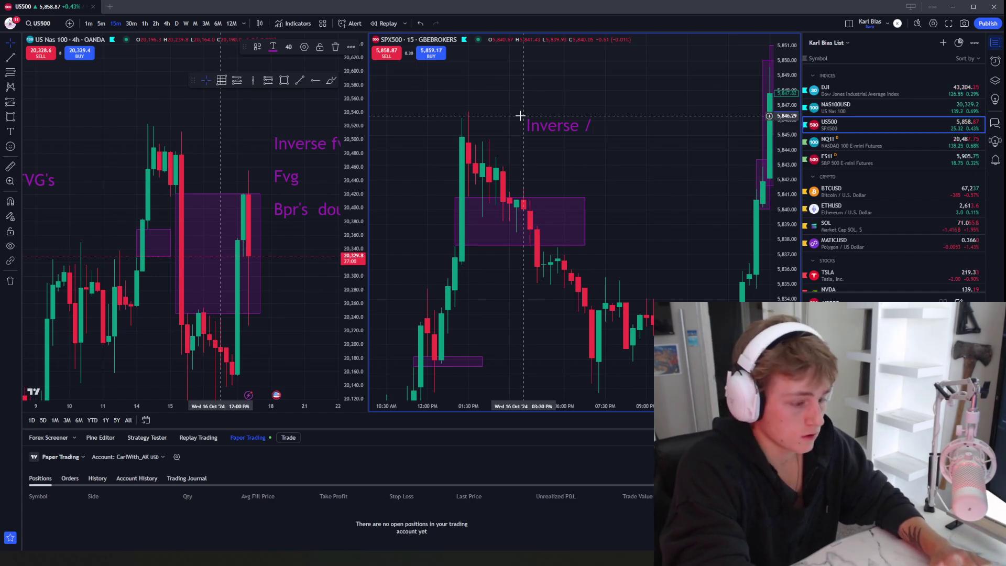
{"action": "key", "text": "BackSpace"}
{"action": "type", "text": "fvg"}
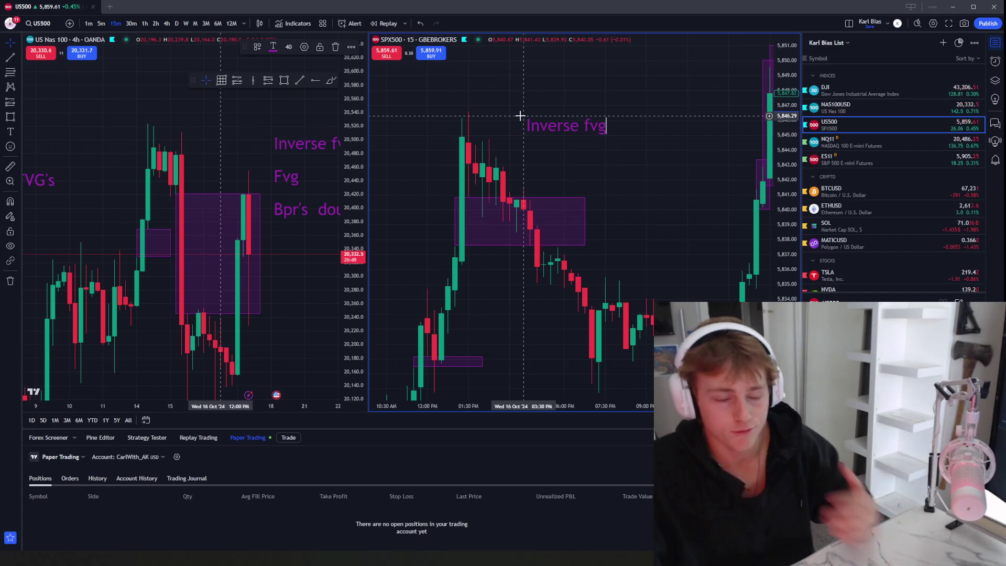
{"action": "left_click", "coordinate": [616, 168]}
{"action": "scroll", "coordinate": [615, 168], "scroll_direction": "up", "scroll_amount": 2}
{"action": "mouse_move", "coordinate": [539, 312]}
{"action": "left_mouse_down"}
{"action": "mouse_move", "coordinate": [602, 260]}
{"action": "mouse_move", "coordinate": [722, 201]}
{"action": "left_mouse_up"}
{"action": "left_click_drag", "start_coordinate": [779, 177], "coordinate": [779, 198]}
{"action": "left_click_drag", "start_coordinate": [590, 246], "coordinate": [614, 236]}
{"action": "scroll", "coordinate": [597, 266], "scroll_direction": "up", "scroll_amount": 2}
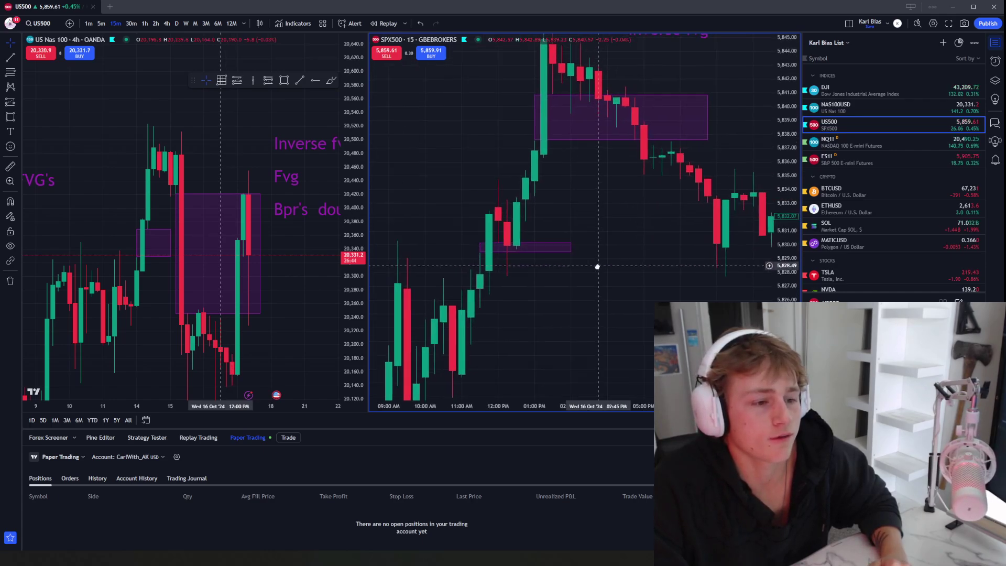
{"action": "key", "text": "alt+shift+r"}
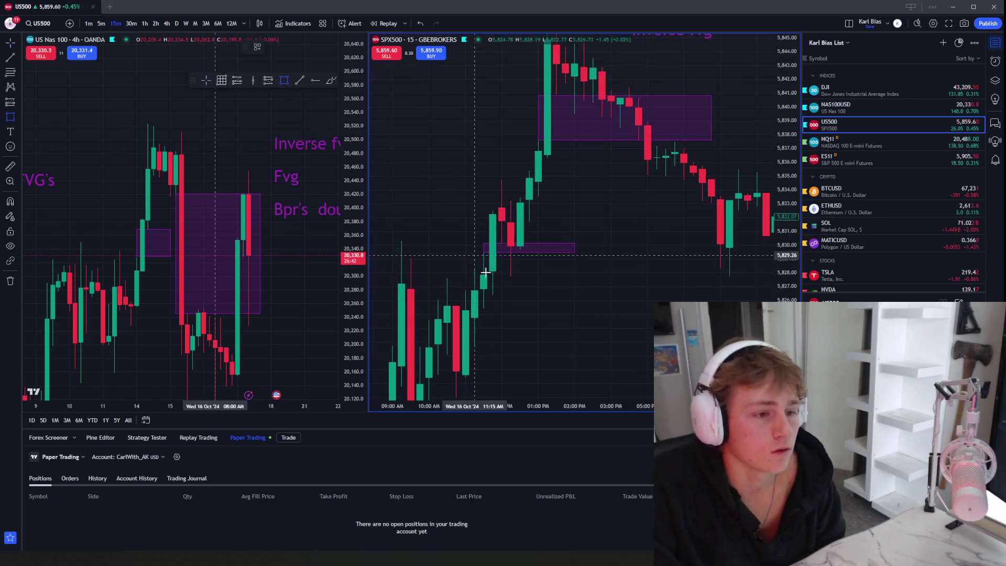
{"action": "left_click", "coordinate": [488, 282]}
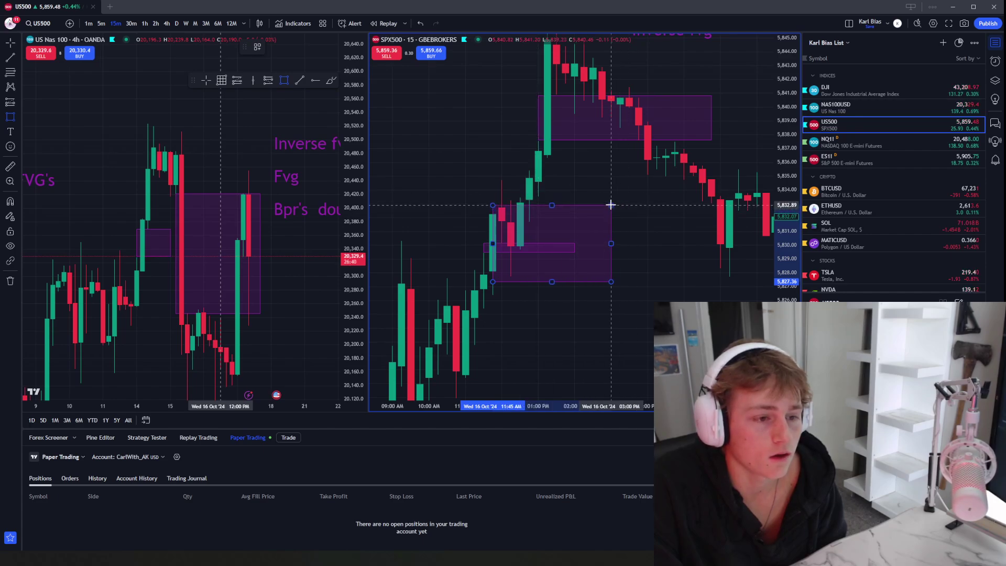
{"action": "key", "text": "Escape"}
Step: Examine the SPX500 candles around the thin gap rectangle near 5,830 and the inverse gap above it on 16 Oct
{"action": "scroll", "coordinate": [618, 200], "scroll_direction": "up", "scroll_amount": 1}
{"action": "left_click_drag", "start_coordinate": [586, 221], "coordinate": [609, 229]}
{"action": "left_click_drag", "start_coordinate": [781, 178], "coordinate": [781, 137]}
{"action": "left_click_drag", "start_coordinate": [535, 288], "coordinate": [541, 267]}
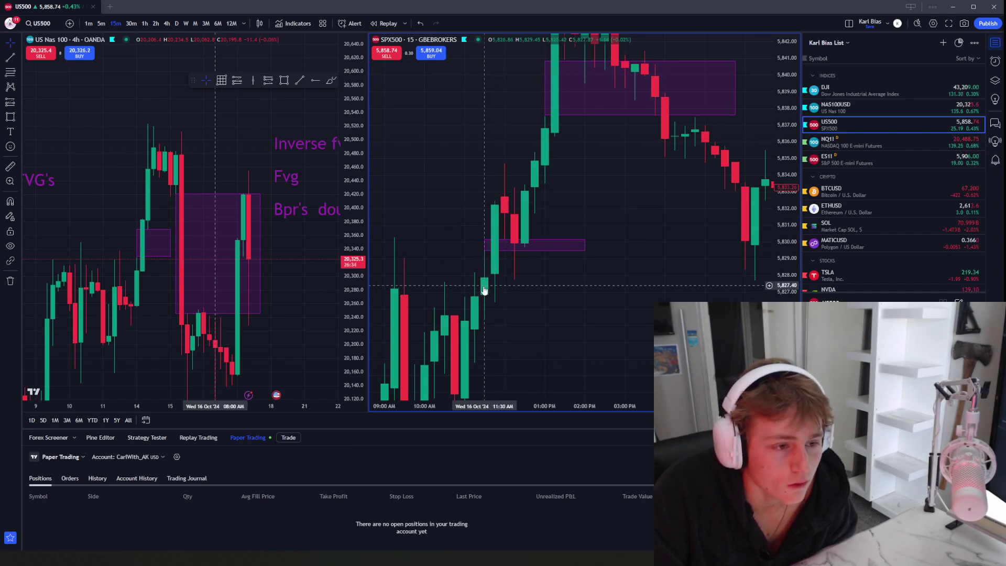
{"action": "left_click_drag", "start_coordinate": [504, 209], "coordinate": [477, 233]}
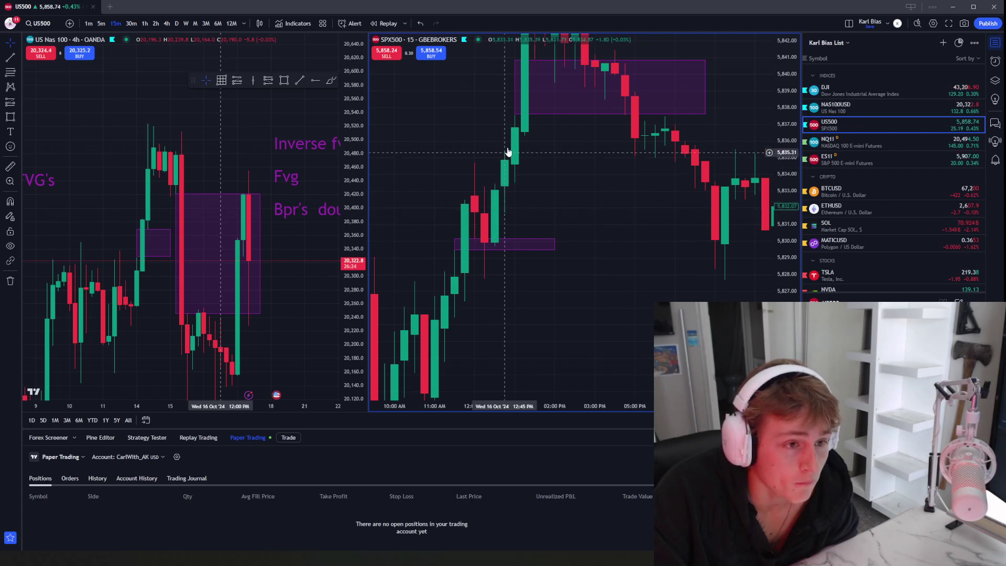
{"action": "left_click_drag", "start_coordinate": [785, 119], "coordinate": [785, 209]}
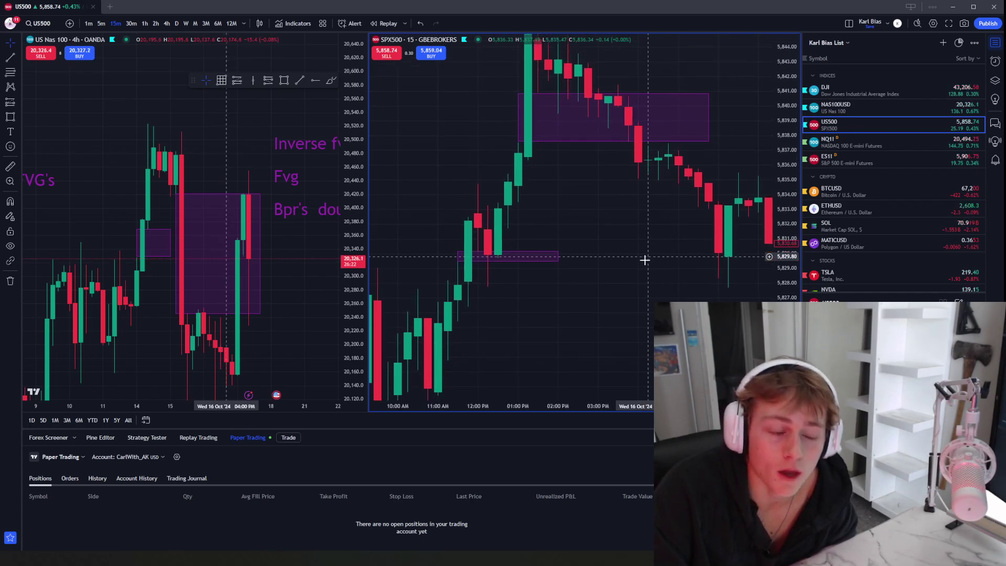
{"action": "left_click_drag", "start_coordinate": [603, 256], "coordinate": [605, 285]}
{"action": "left_click_drag", "start_coordinate": [784, 194], "coordinate": [785, 205]}
{"action": "scroll", "coordinate": [609, 239], "scroll_direction": "down", "scroll_amount": 1}
{"action": "left_click_drag", "start_coordinate": [609, 255], "coordinate": [601, 261]}
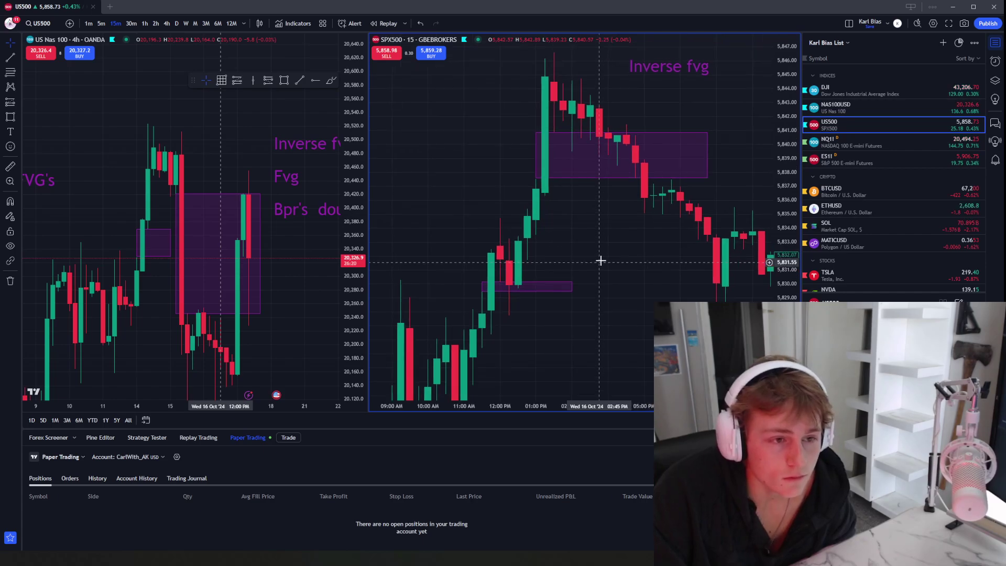
{"action": "left_click_drag", "start_coordinate": [784, 184], "coordinate": [784, 195]}
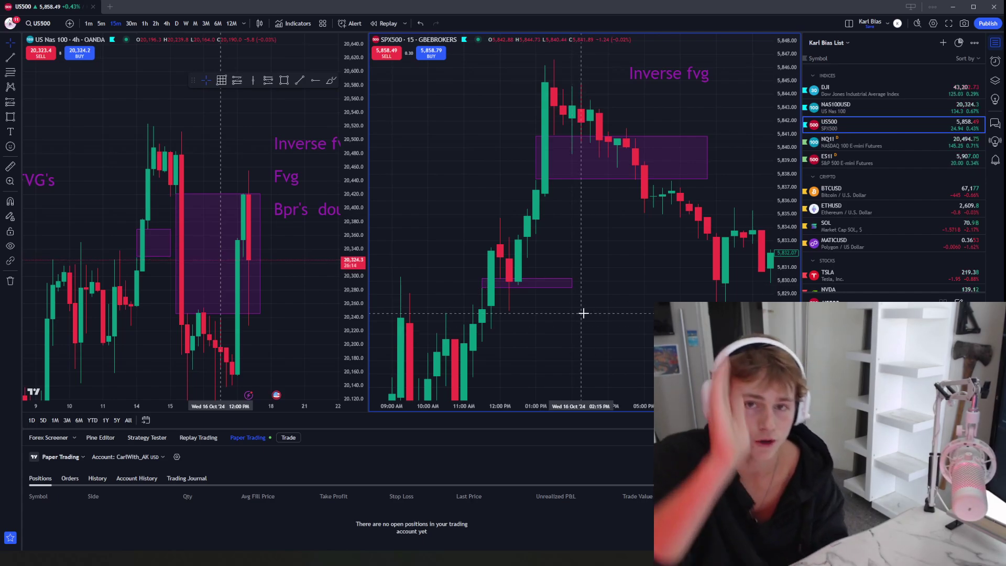
Step: Lower the bottom edge of the thin 16 Oct gap rectangle near 5,814 to about 5,813.4
{"action": "left_click_drag", "start_coordinate": [582, 313], "coordinate": [591, 261]}
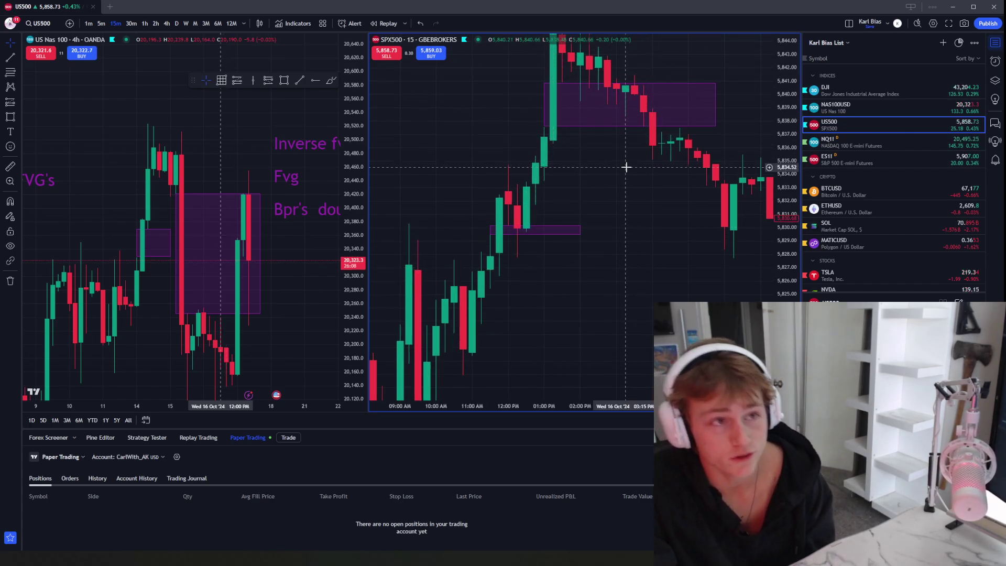
{"action": "left_click_drag", "start_coordinate": [628, 250], "coordinate": [706, 121]}
{"action": "left_click_drag", "start_coordinate": [624, 225], "coordinate": [649, 186]}
{"action": "scroll", "coordinate": [578, 253], "scroll_direction": "up", "scroll_amount": 2}
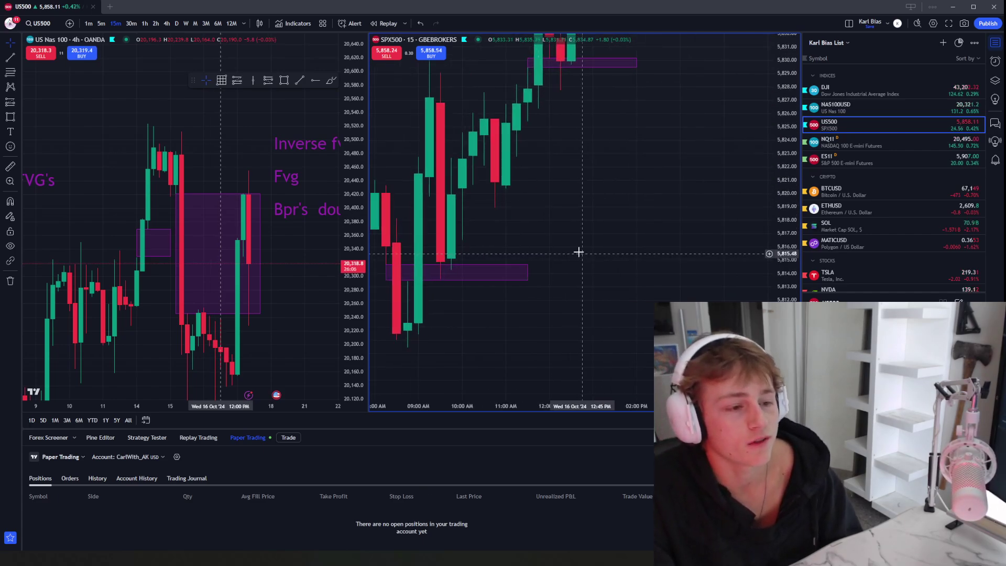
{"action": "left_click_drag", "start_coordinate": [578, 254], "coordinate": [679, 238]}
{"action": "left_click_drag", "start_coordinate": [780, 279], "coordinate": [779, 245]}
{"action": "left_click_drag", "start_coordinate": [543, 258], "coordinate": [532, 275]}
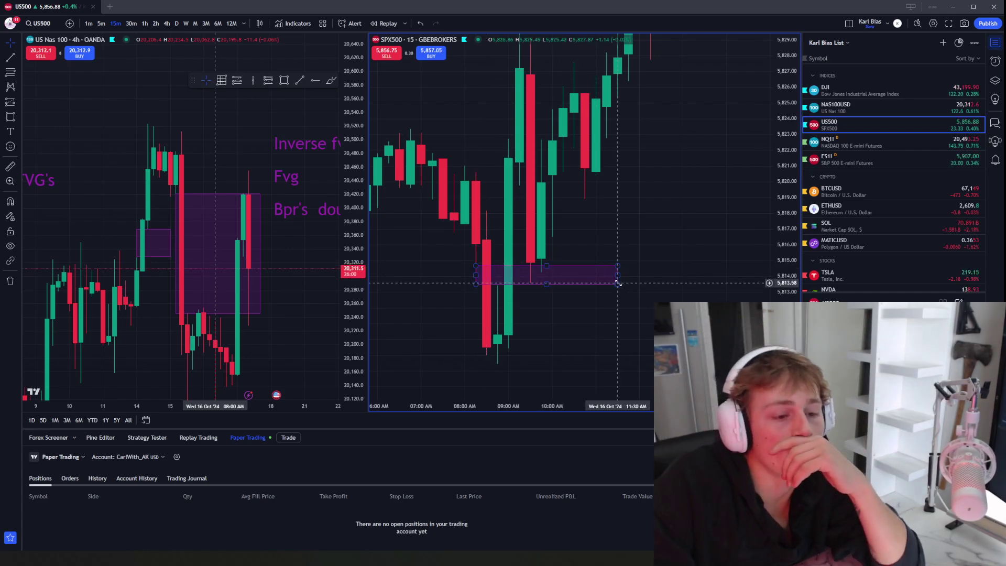
{"action": "left_click_drag", "start_coordinate": [617, 283], "coordinate": [618, 288]}
{"action": "scroll", "coordinate": [660, 215], "scroll_direction": "right", "scroll_amount": 10}
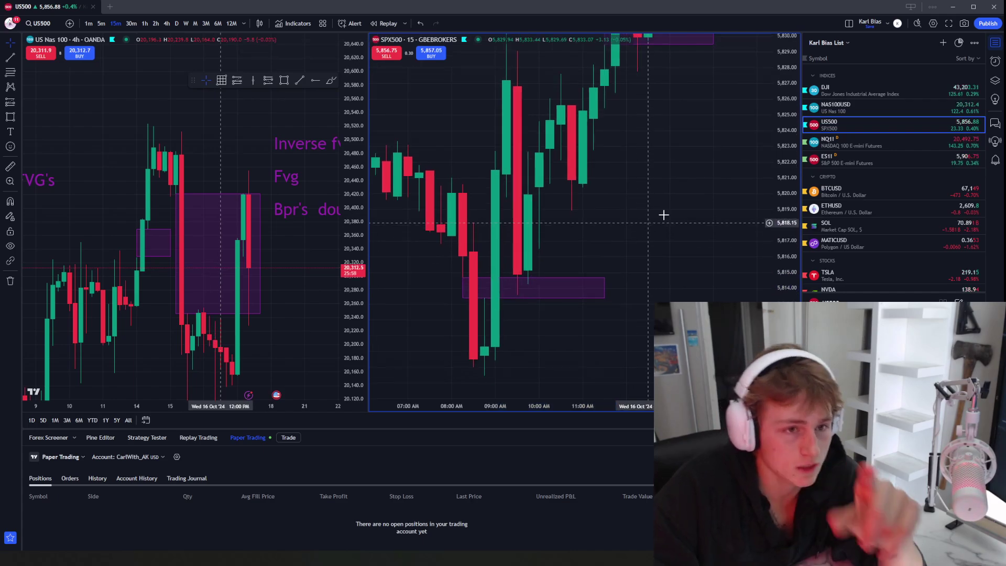
{"action": "scroll", "coordinate": [584, 258], "scroll_direction": "left", "scroll_amount": 10}
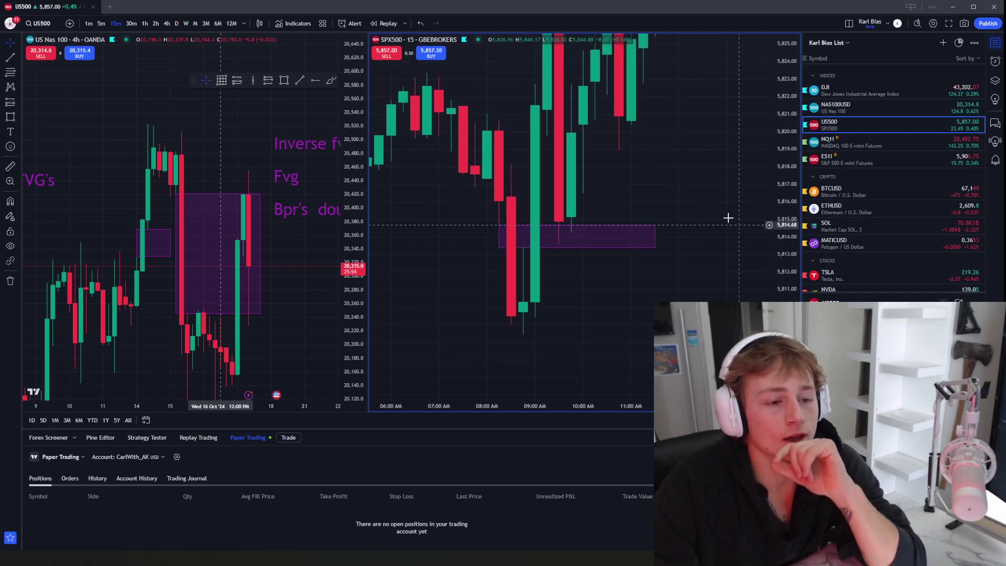
{"action": "scroll", "coordinate": [631, 255], "scroll_direction": "right", "scroll_amount": 3}
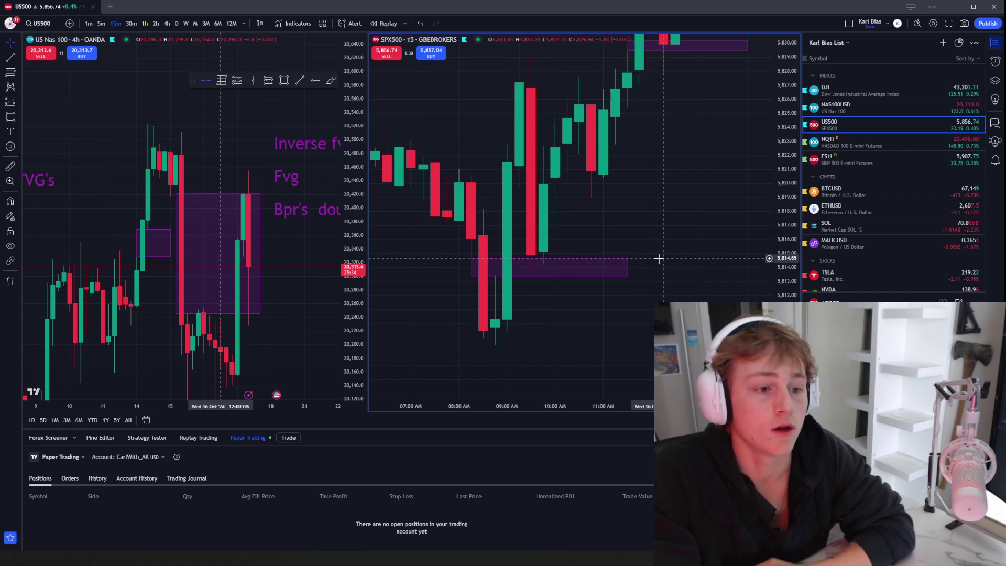
Step: Draw a large rectangle on SPX500 from 08:45 AM on 16 Oct, spanning about 5,819.7 down to 5,813.4 over the rising candles
{"action": "left_click_drag", "start_coordinate": [701, 193], "coordinate": [700, 234]}
{"action": "left_click_drag", "start_coordinate": [777, 192], "coordinate": [777, 201]}
{"action": "scroll", "coordinate": [744, 215], "scroll_direction": "down", "scroll_amount": 2}
{"action": "left_click_drag", "start_coordinate": [660, 265], "coordinate": [648, 230]}
{"action": "scroll", "coordinate": [648, 230], "scroll_direction": "up", "scroll_amount": 3}
{"action": "left_click", "coordinate": [284, 80]}
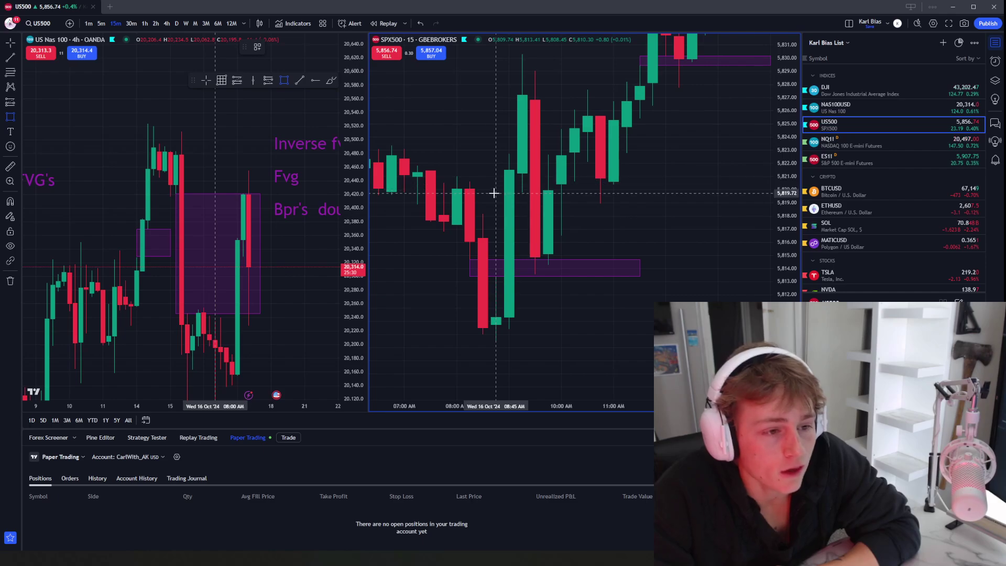
{"action": "mouse_move", "coordinate": [496, 192]}
{"action": "left_mouse_down"}
{"action": "mouse_move", "coordinate": [620, 310]}
{"action": "mouse_move", "coordinate": [674, 265]}
{"action": "mouse_move", "coordinate": [678, 277]}
{"action": "left_mouse_up"}
{"action": "left_click", "coordinate": [706, 216]}
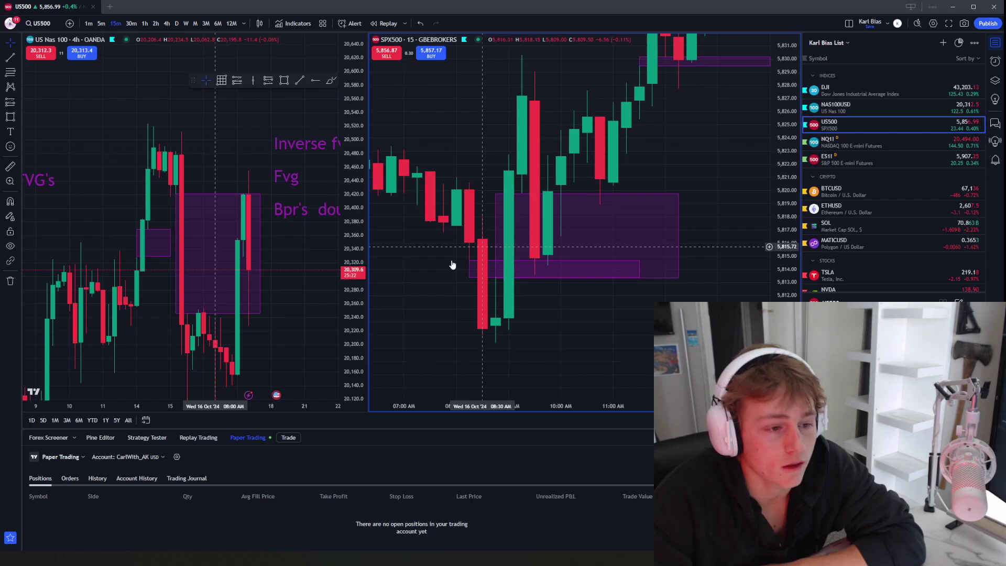
Step: Delete the large rectangle starting at 08:45 AM and the thin gap rectangle near 5,814
{"action": "left_click", "coordinate": [521, 195]}
{"action": "key", "text": "Delete"}
{"action": "left_click", "coordinate": [519, 262]}
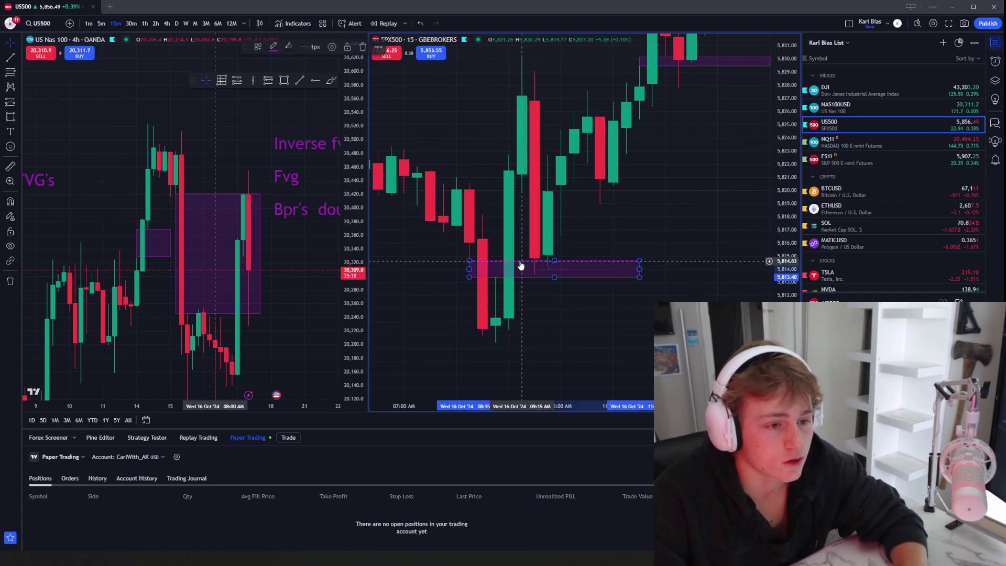
{"action": "key", "text": "Delete"}
Step: Add the text label "BPR" just before the 16 Oct low, from about 07:00 AM near 5,810
{"action": "left_click", "coordinate": [10, 132]}
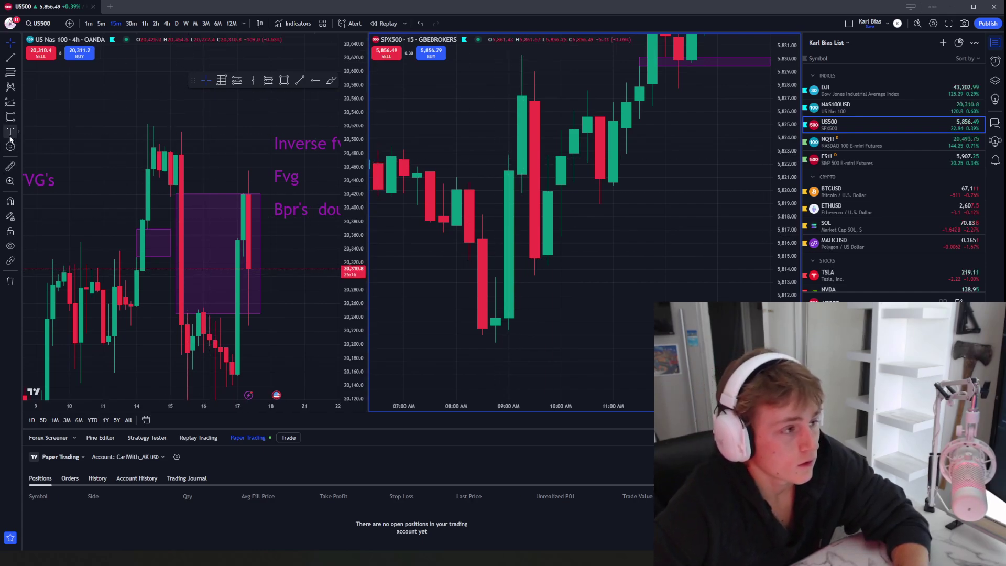
{"action": "left_click", "coordinate": [409, 325]}
{"action": "type", "text": "B"}
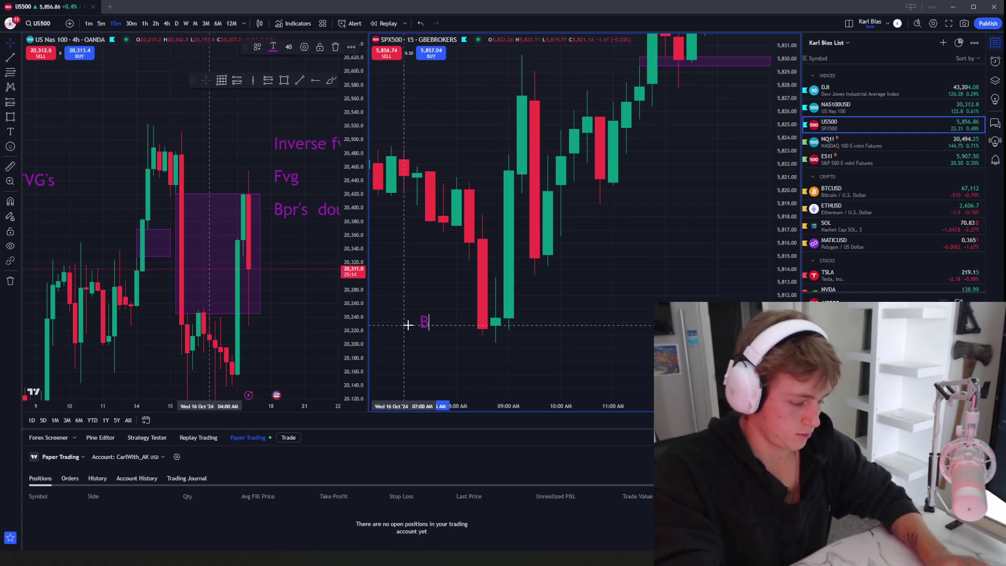
{"action": "type", "text": "PR"}
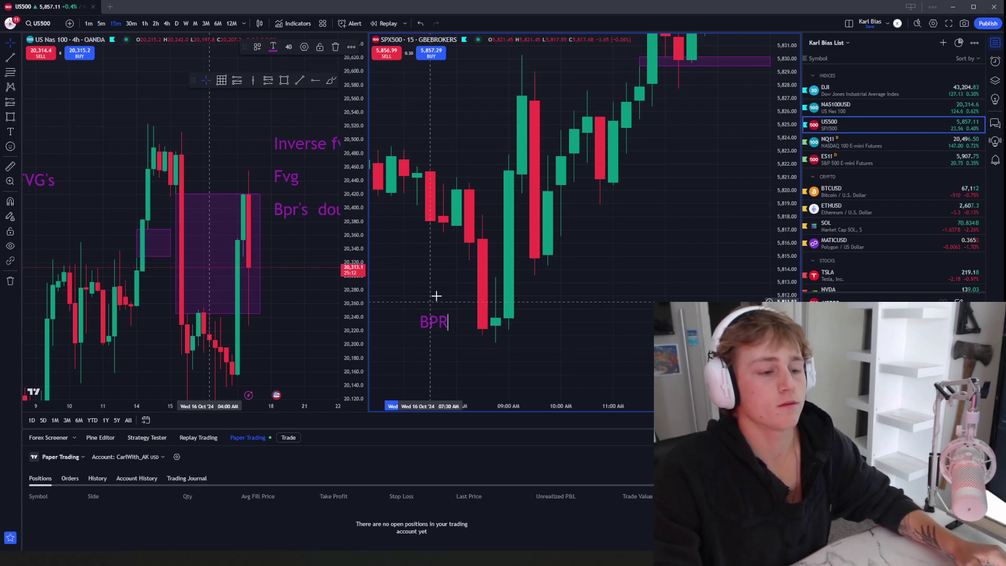
{"action": "left_click_drag", "start_coordinate": [442, 273], "coordinate": [426, 270]}
Step: Draw a thin rectangle over the overlapping gaps on 16 Oct, from 08:15 to 11:00 AM at about 5,813.4–5,814.6
{"action": "left_click", "coordinate": [284, 80]}
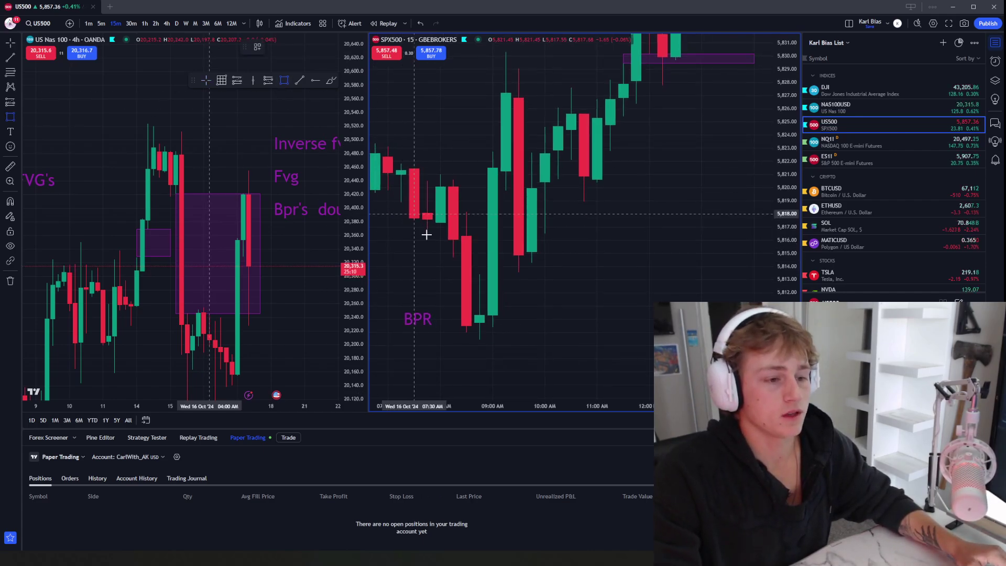
{"action": "left_click", "coordinate": [449, 258]}
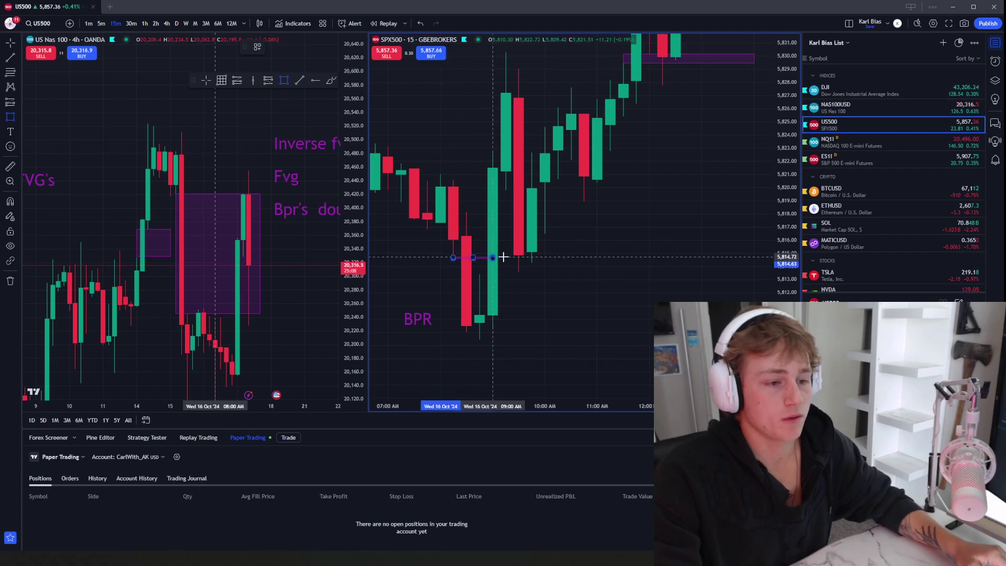
{"action": "left_click", "coordinate": [595, 273]}
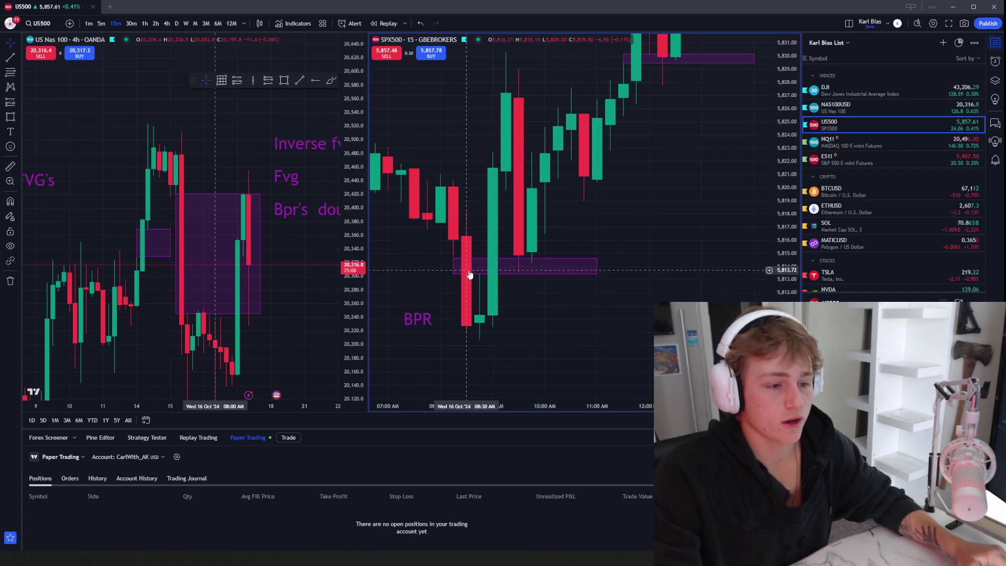
{"action": "left_click_drag", "start_coordinate": [545, 289], "coordinate": [513, 286]}
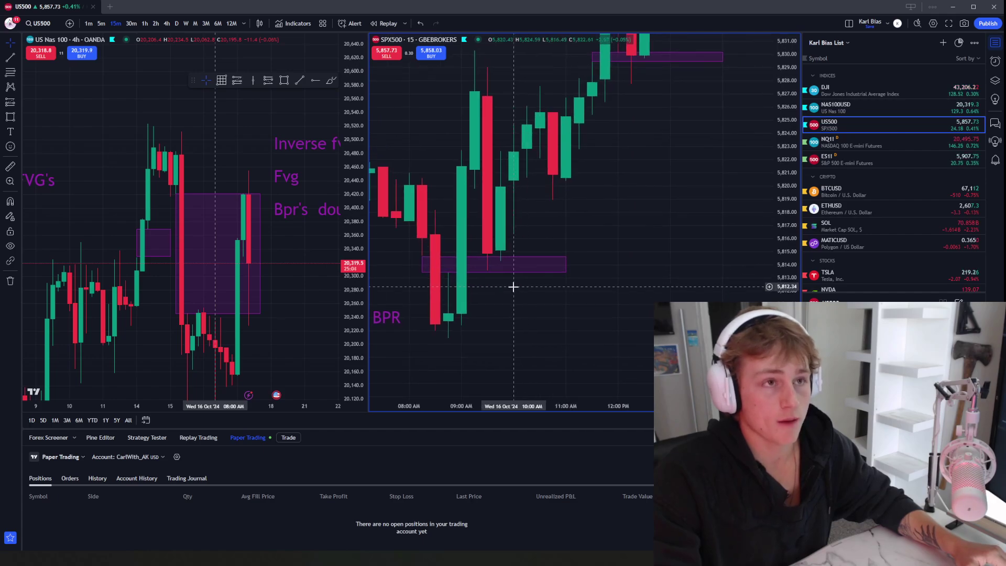
Step: Examine how SPX500 price behaves around and after the BPR rectangle on 16 Oct, including the wider move since 15 Oct
{"action": "scroll", "coordinate": [658, 220], "scroll_direction": "down", "scroll_amount": 5}
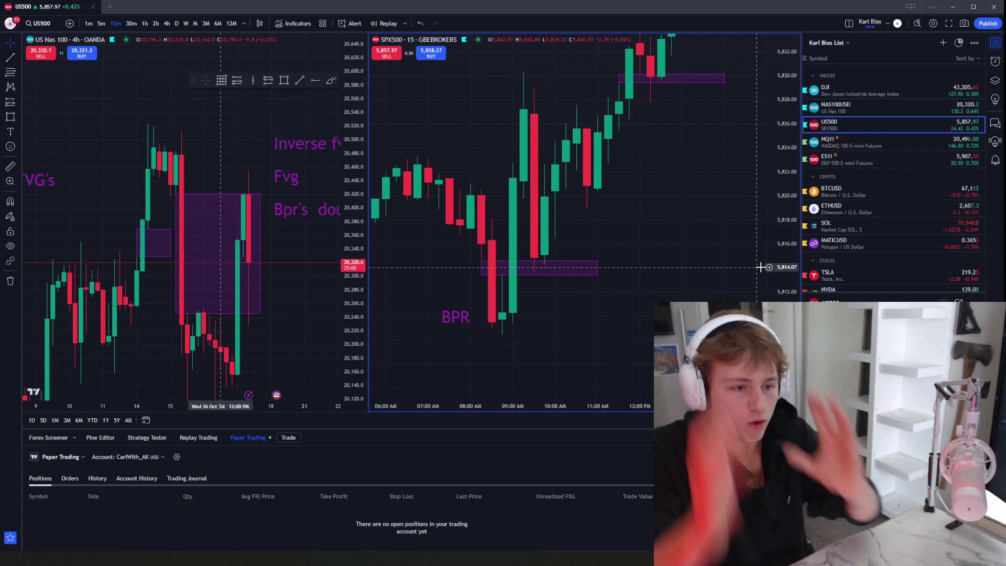
{"action": "scroll", "coordinate": [665, 247], "scroll_direction": "up", "scroll_amount": 2}
{"action": "left_click_drag", "start_coordinate": [681, 223], "coordinate": [780, 256]}
{"action": "scroll", "coordinate": [744, 263], "scroll_direction": "down", "scroll_amount": 3}
{"action": "scroll", "coordinate": [744, 263], "scroll_direction": "up", "scroll_amount": 2}
{"action": "left_click_drag", "start_coordinate": [700, 272], "coordinate": [690, 293]}
{"action": "left_click_drag", "start_coordinate": [781, 266], "coordinate": [718, 263]}
{"action": "scroll", "coordinate": [703, 239], "scroll_direction": "down", "scroll_amount": 5}
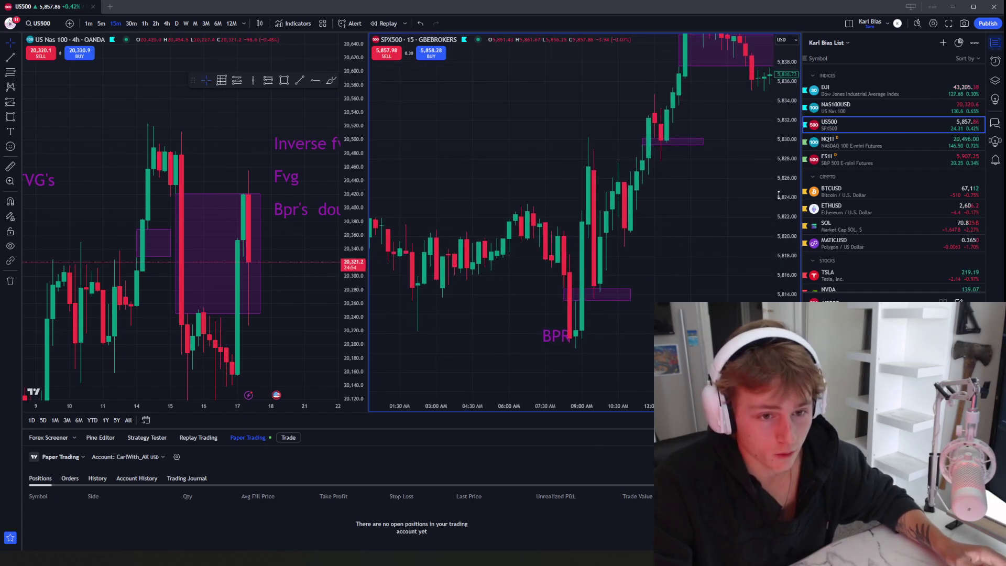
{"action": "scroll", "coordinate": [702, 239], "scroll_direction": "down", "scroll_amount": 4}
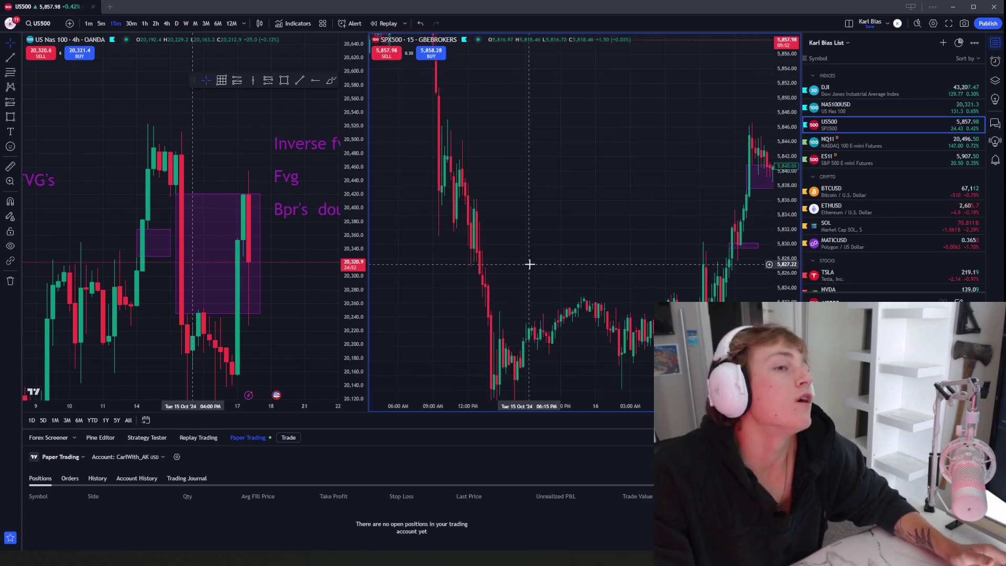
Step: Add the text label "Find 5 Bearish FVG's any timeframe you like" on SPX500, starting at 15 Oct 01:00 PM near 5,866
{"action": "left_click_drag", "start_coordinate": [550, 242], "coordinate": [402, 367]}
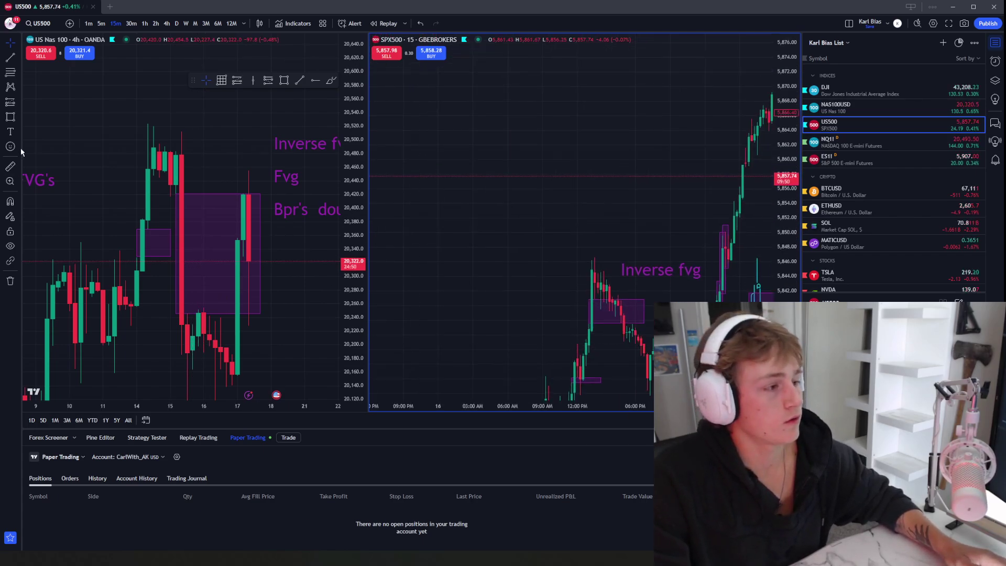
{"action": "left_click_drag", "start_coordinate": [465, 151], "coordinate": [527, 161]}
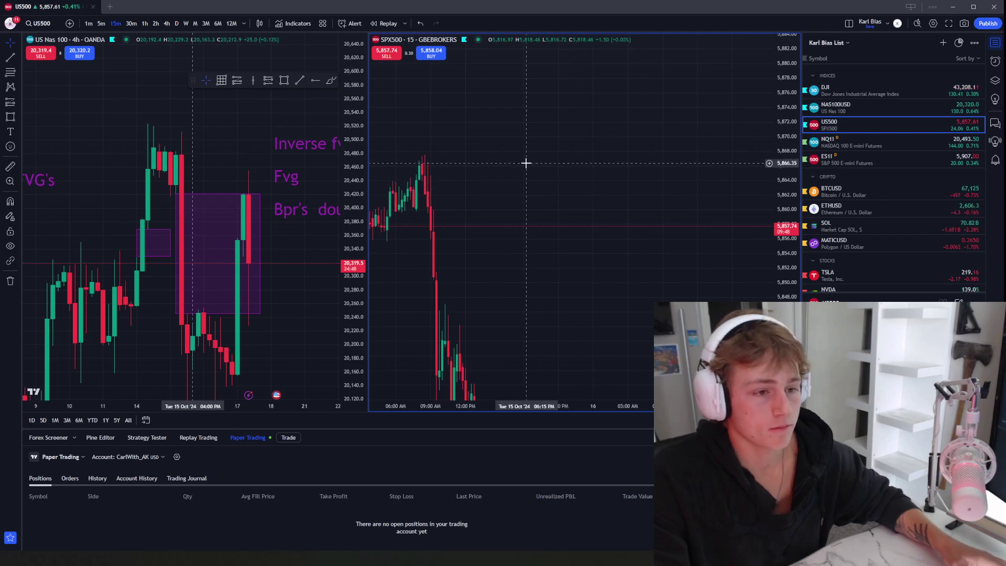
{"action": "left_click", "coordinate": [477, 165]}
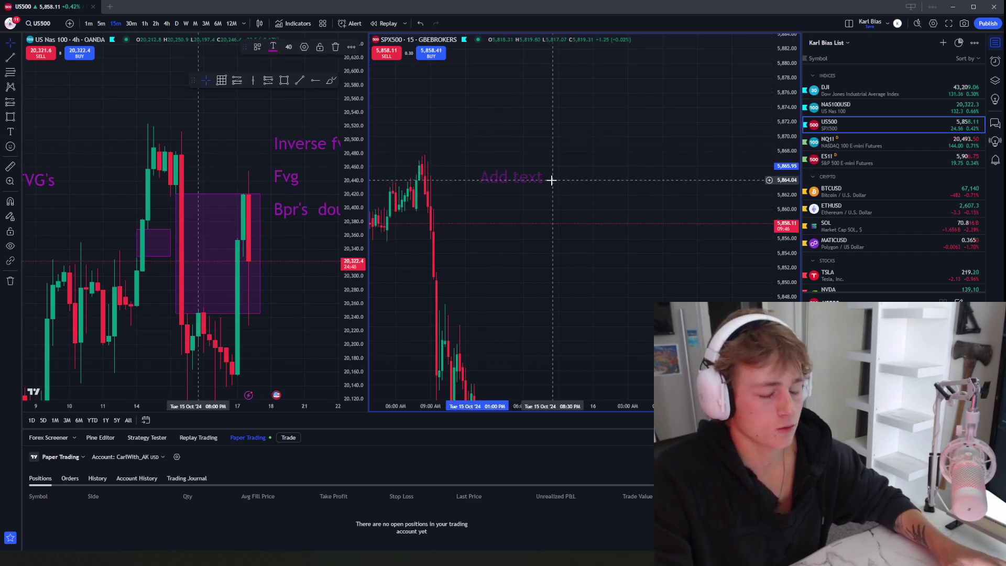
{"action": "type", "text": "Find"}
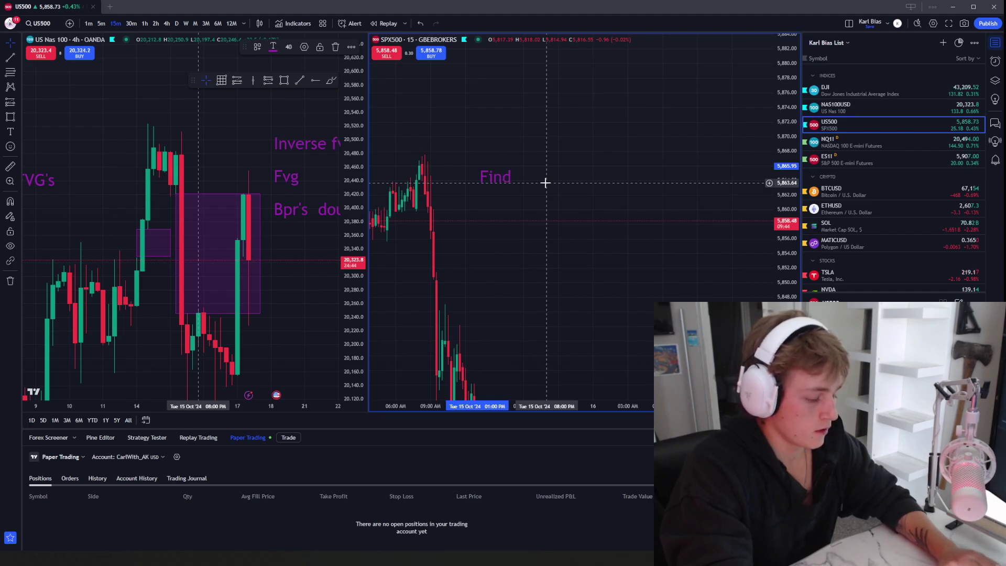
{"action": "type", "text": " 5 B"}
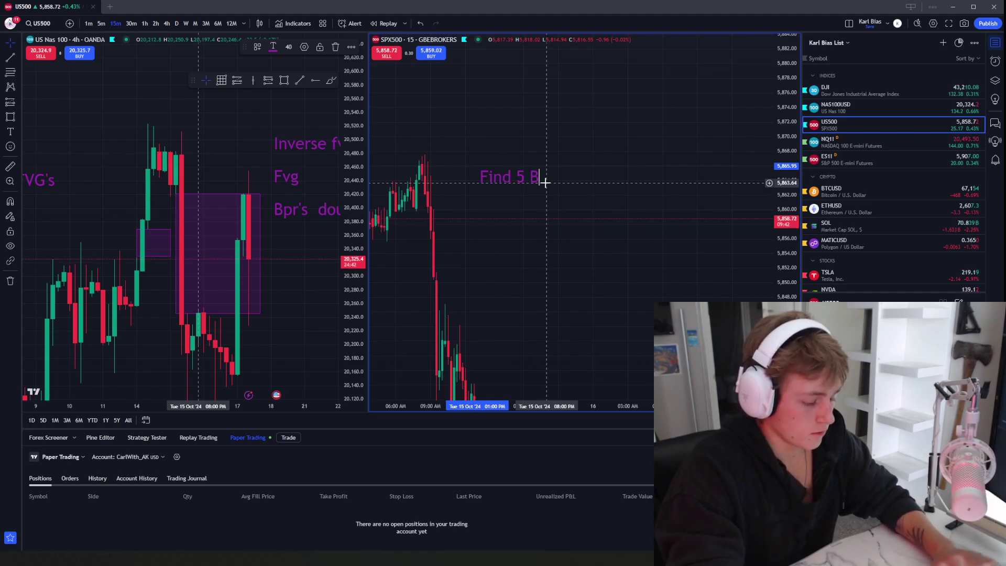
{"action": "type", "text": "earish FVG's"}
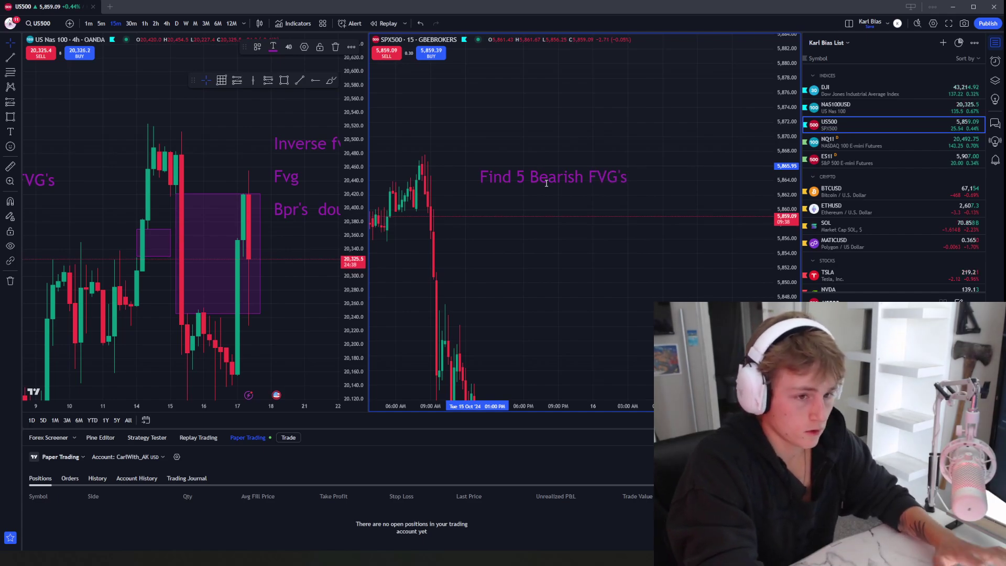
{"action": "type", "text": " any"}
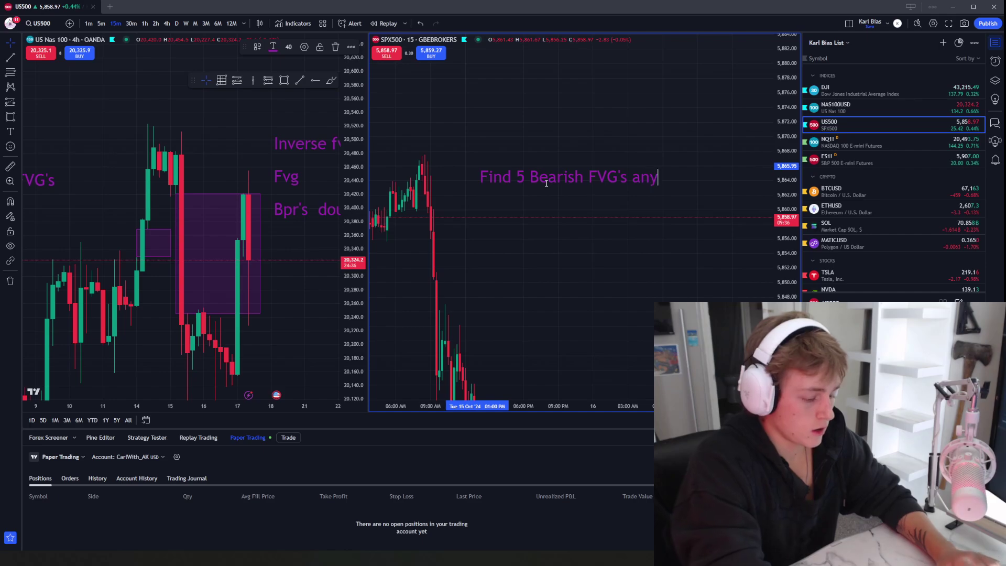
{"action": "key", "text": "BackSpace"}
{"action": "key", "text": "BackSpace"}
{"action": "key", "text": "BackSpace"}
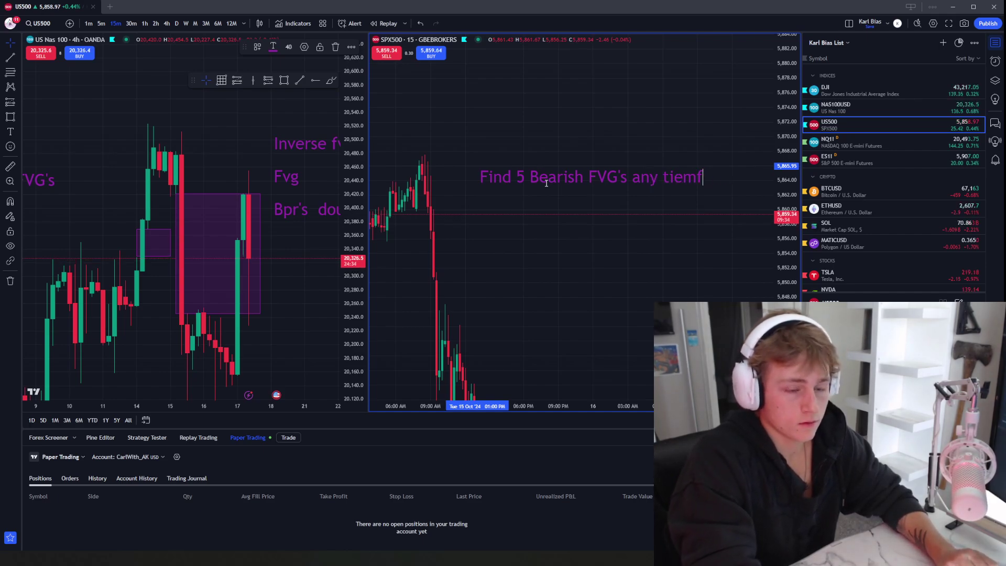
{"action": "key", "text": "BackSpace"}
{"action": "type", "text": "imeframe you"}
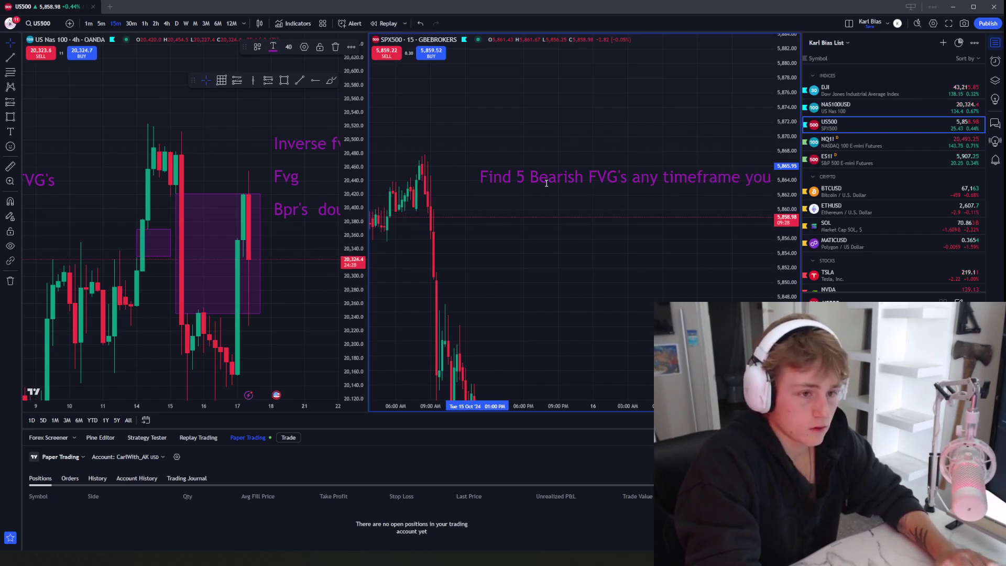
{"action": "left_click_drag", "start_coordinate": [539, 242], "coordinate": [458, 235]}
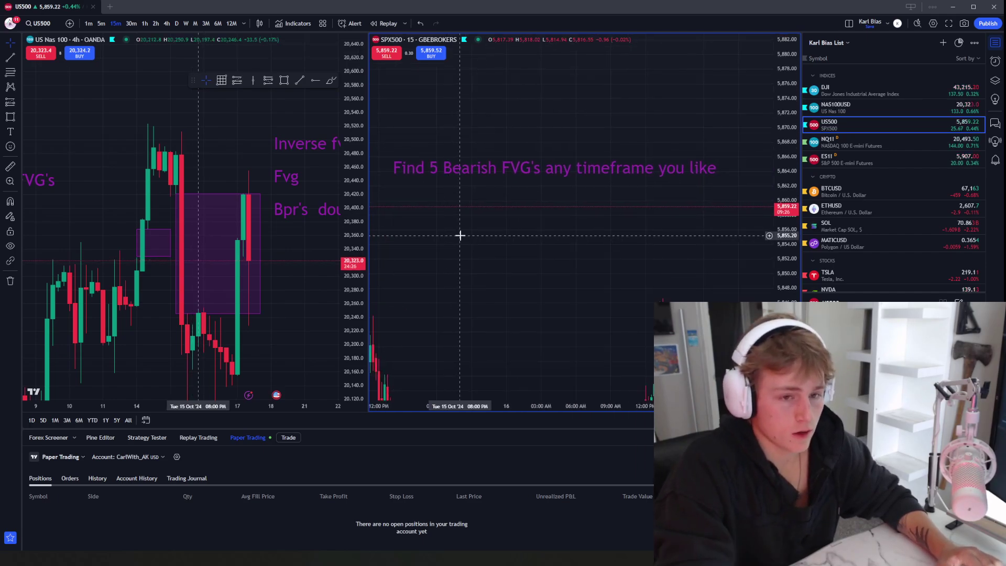
{"action": "left_click", "coordinate": [707, 168]}
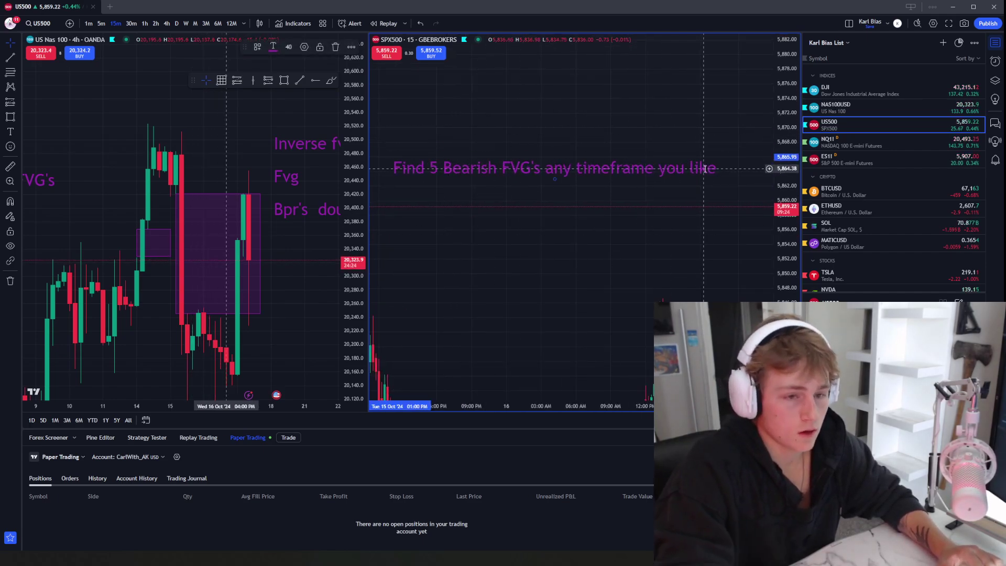
{"action": "type", "text": "E"}
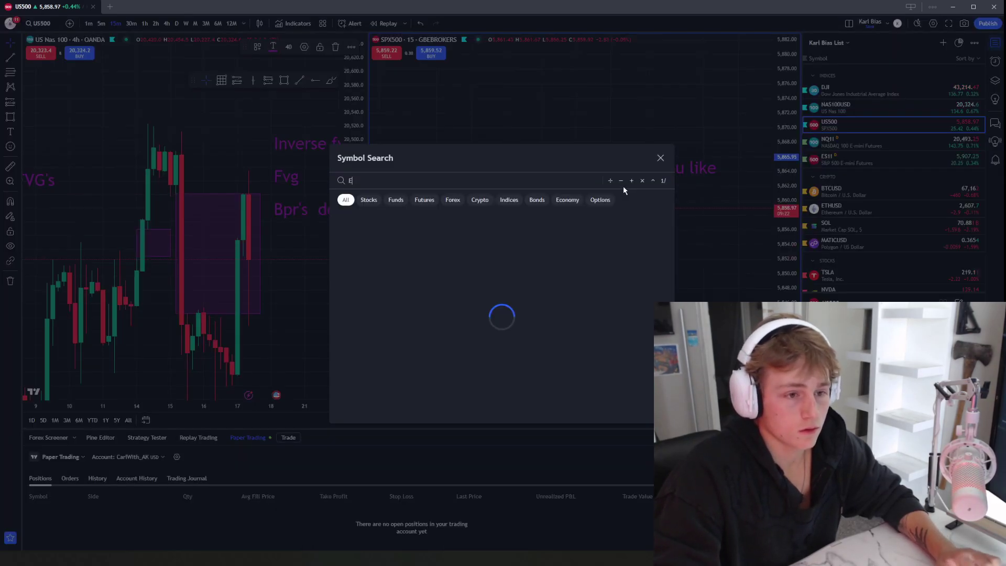
{"action": "left_click", "coordinate": [661, 158]}
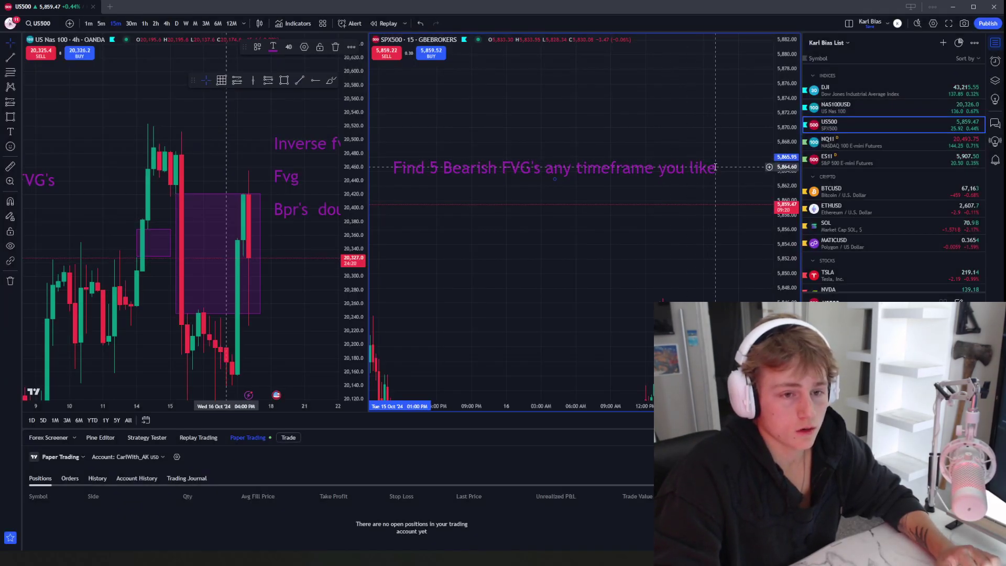
Step: Add a second line to the label reading "Five bullish fvg's on 4 hour timeframe any chart for both"
{"action": "left_click", "coordinate": [715, 167]}
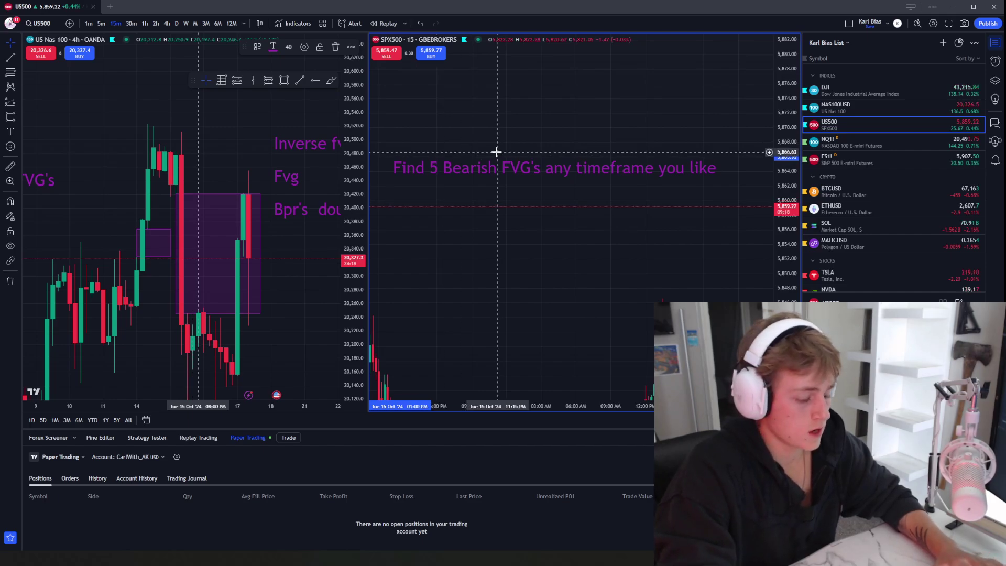
{"action": "type", "text": "Five"}
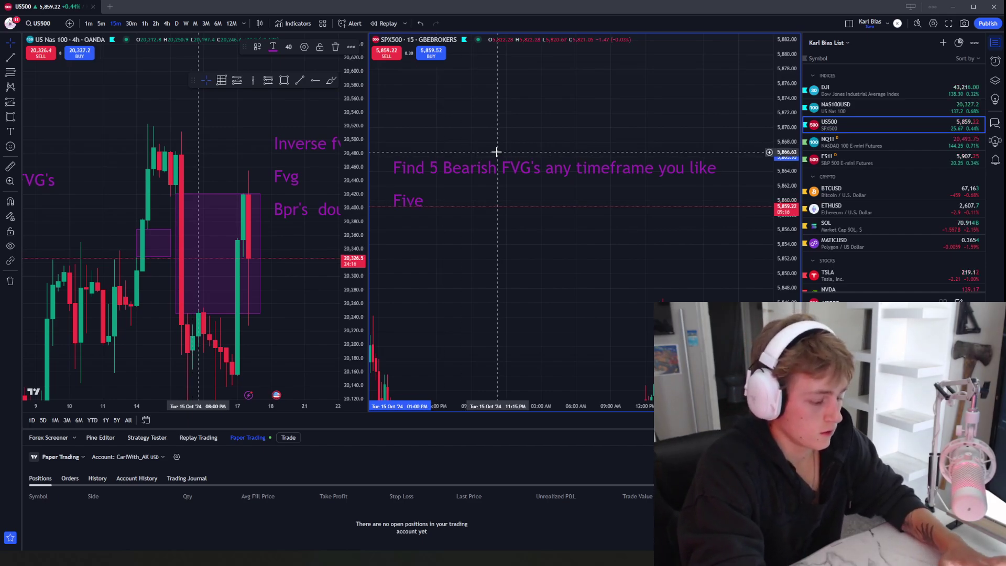
{"action": "type", "text": " bull"}
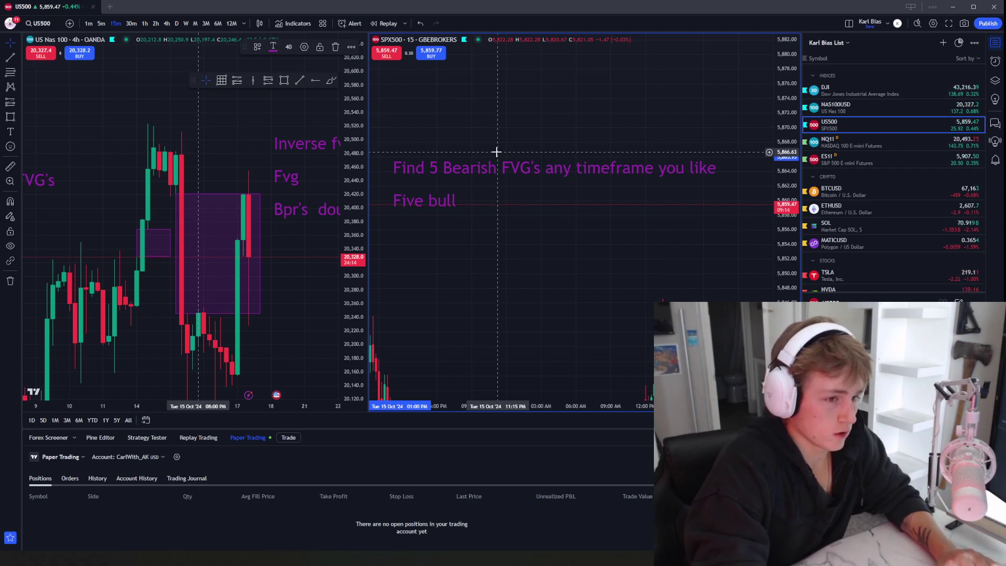
{"action": "type", "text": "ish f"}
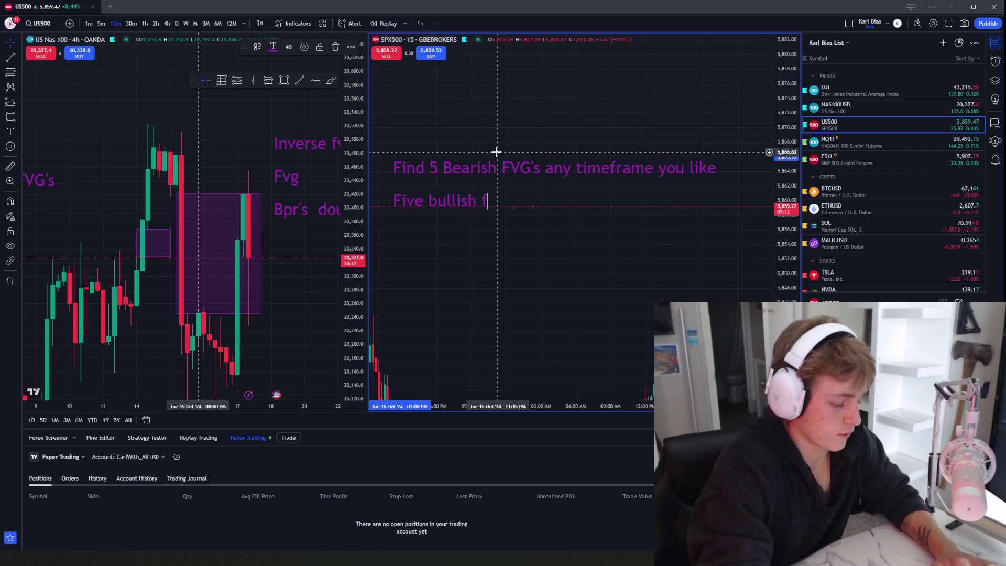
{"action": "type", "text": "vg"}
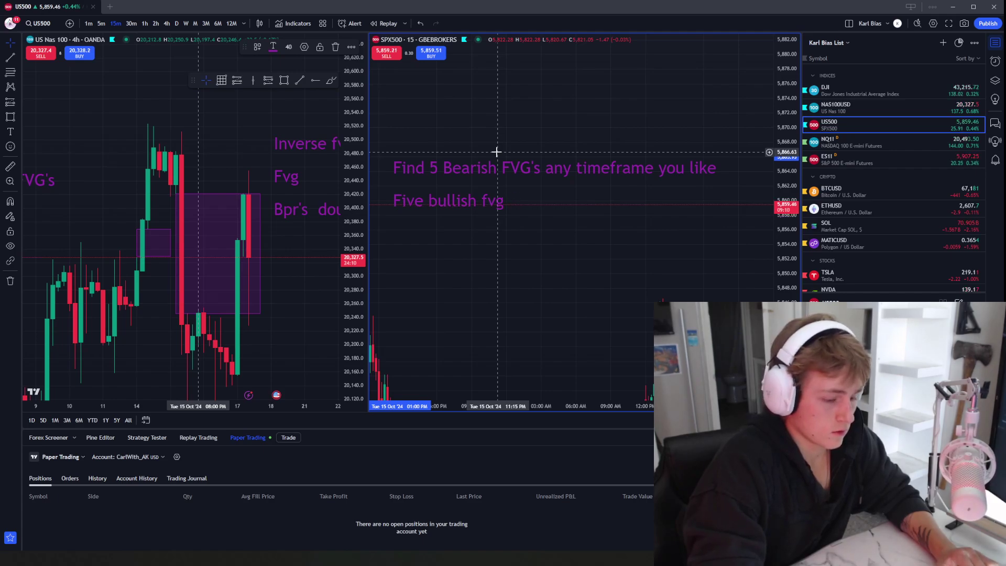
{"action": "type", "text": "'s on any"}
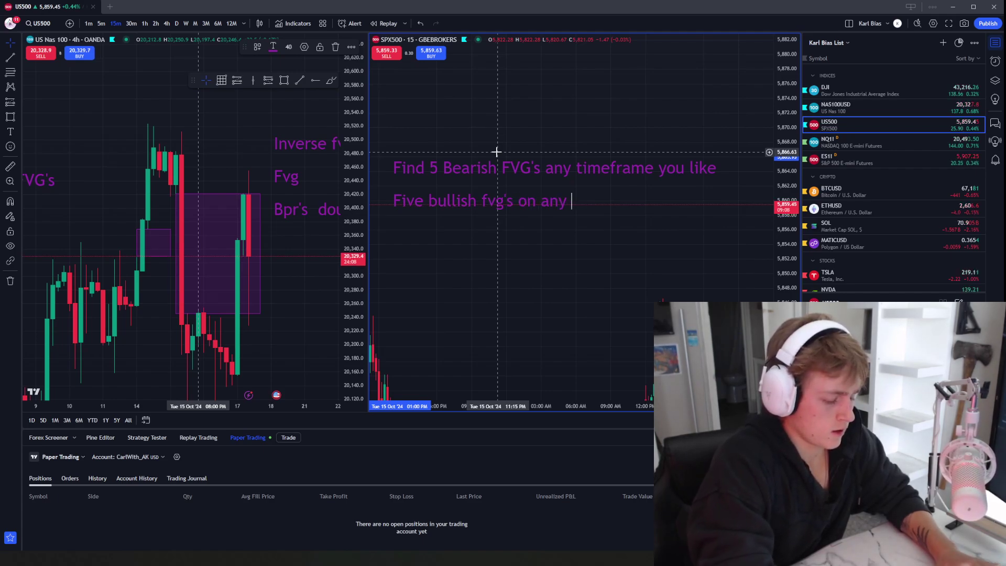
{"action": "key", "text": "BackSpace"}
{"action": "key", "text": "BackSpace"}
{"action": "key", "text": "BackSpace"}
{"action": "key", "text": "BackSpace"}
{"action": "key", "text": "BackSpace"}
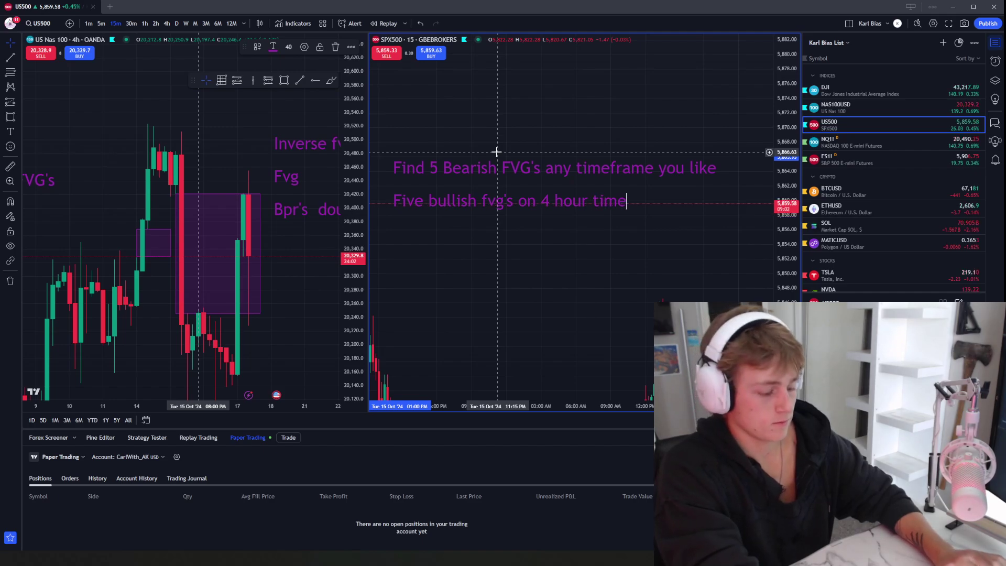
{"action": "type", "text": "frame any"}
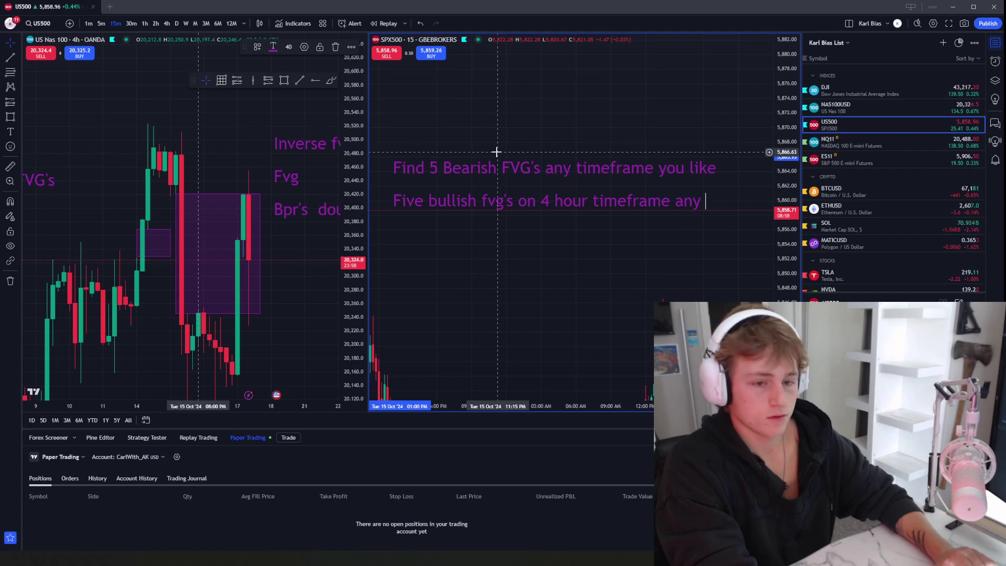
{"action": "type", "text": " chart for"}
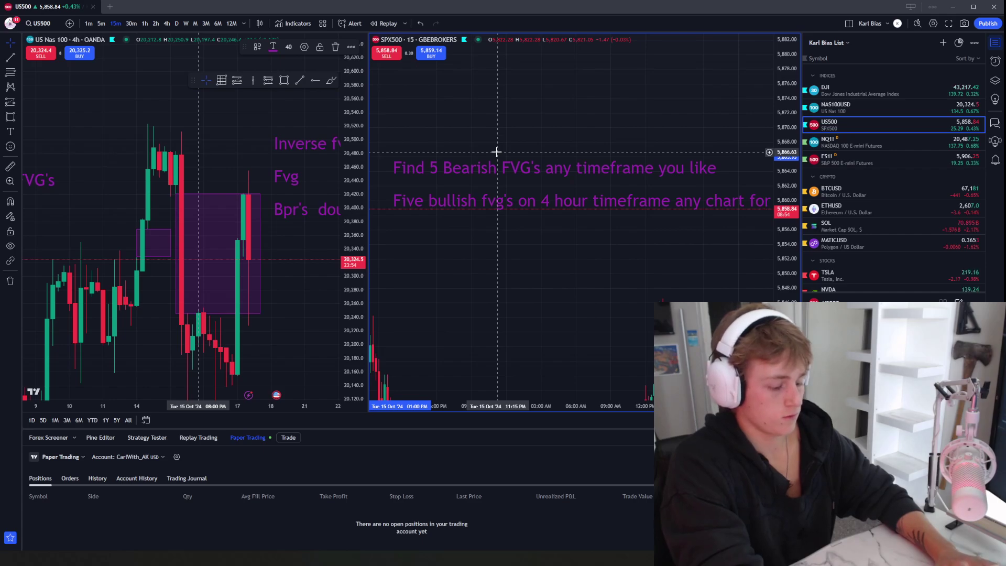
Step: Move the two-line task label into clear space above the candles, starting at 10 Oct 02:45 PM near 5,895
{"action": "left_click_drag", "start_coordinate": [661, 123], "coordinate": [593, 121]}
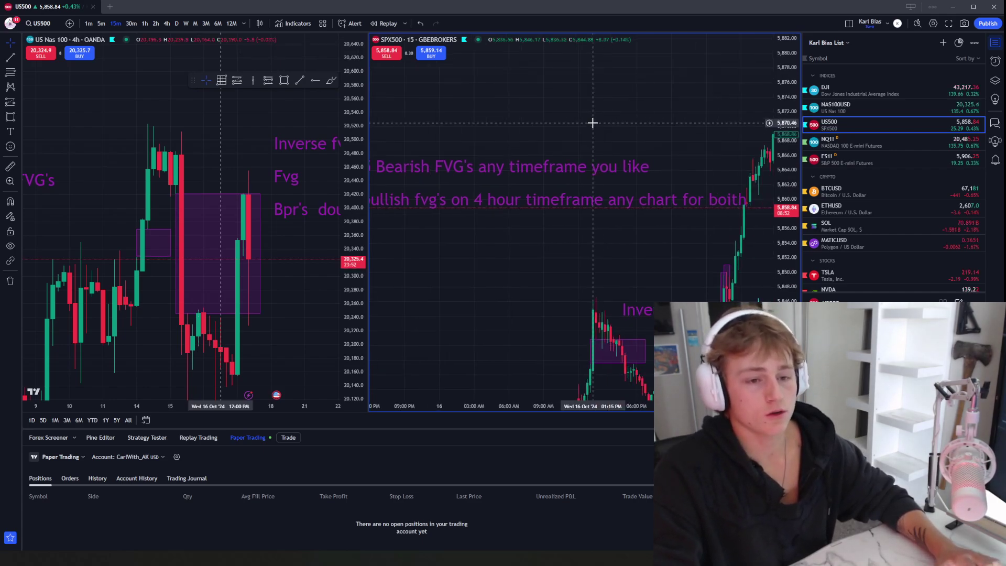
{"action": "scroll", "coordinate": [595, 122], "scroll_direction": "down", "scroll_amount": 4}
{"action": "left_click_drag", "start_coordinate": [705, 250], "coordinate": [624, 231]}
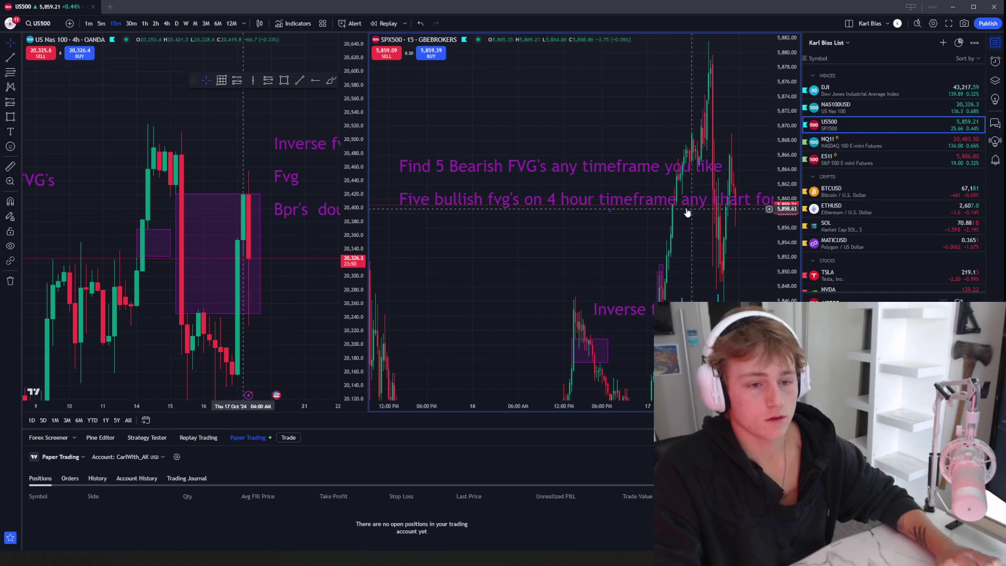
{"action": "left_click_drag", "start_coordinate": [655, 197], "coordinate": [571, 198]}
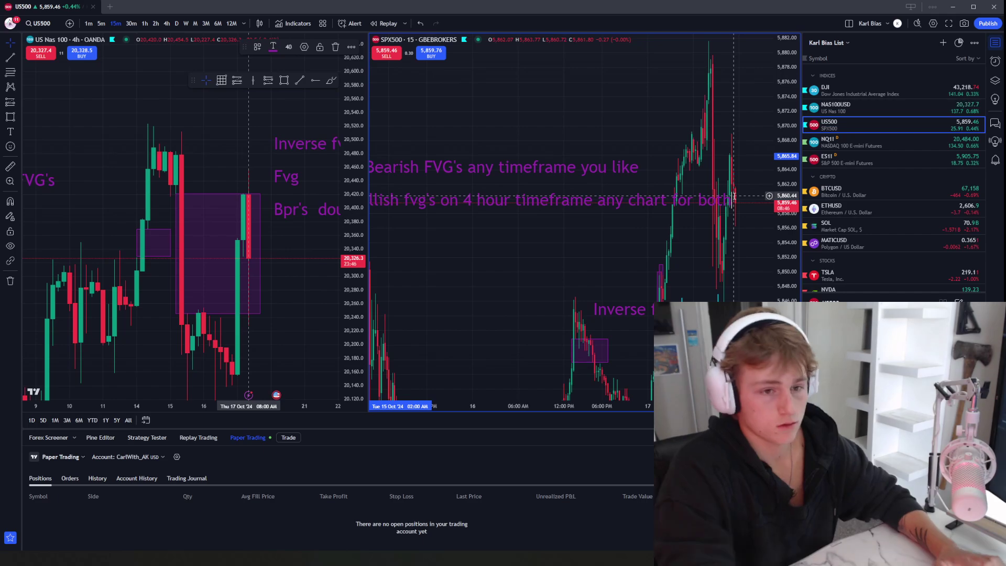
{"action": "scroll", "coordinate": [582, 270], "scroll_direction": "down", "scroll_amount": 5}
{"action": "left_click_drag", "start_coordinate": [636, 274], "coordinate": [604, 331]}
{"action": "mouse_move", "coordinate": [606, 231]}
{"action": "left_mouse_down"}
{"action": "mouse_move", "coordinate": [541, 49]}
{"action": "mouse_move", "coordinate": [523, 82]}
{"action": "mouse_move", "coordinate": [503, 320]}
{"action": "left_mouse_up"}
{"action": "scroll", "coordinate": [603, 209], "scroll_direction": "down", "scroll_amount": 5}
{"action": "mouse_move", "coordinate": [588, 209]}
{"action": "left_mouse_down"}
{"action": "mouse_move", "coordinate": [566, 128]}
{"action": "mouse_move", "coordinate": [520, 99]}
{"action": "left_mouse_up"}
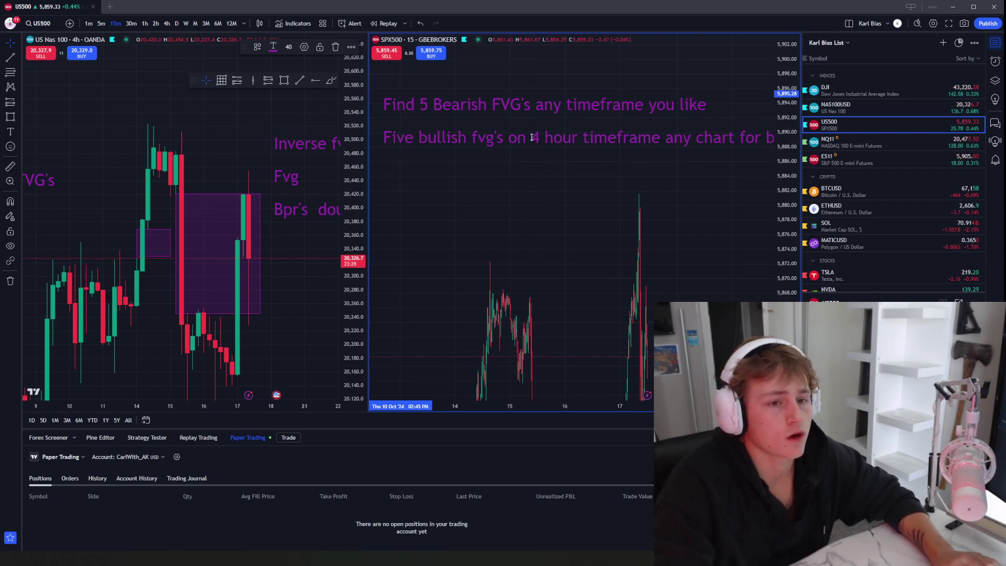
Step: Insert "the" before "4 hour" in the label's second line and shift the label further within the empty space above the candles
{"action": "type", "text": "the"}
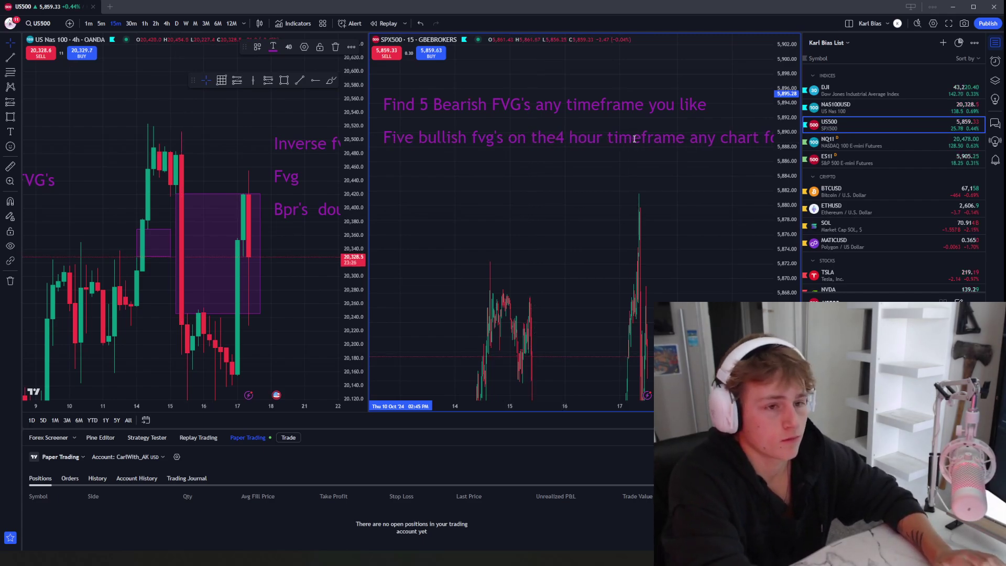
{"action": "left_click", "coordinate": [570, 200]}
{"action": "scroll", "coordinate": [499, 203], "scroll_direction": "down", "scroll_amount": 5}
{"action": "left_click_drag", "start_coordinate": [569, 201], "coordinate": [523, 227]}
{"action": "scroll", "coordinate": [524, 228], "scroll_direction": "down", "scroll_amount": 3}
{"action": "left_click_drag", "start_coordinate": [790, 205], "coordinate": [789, 218]}
{"action": "left_click_drag", "start_coordinate": [703, 226], "coordinate": [547, 241]}
{"action": "scroll", "coordinate": [646, 254], "scroll_direction": "down", "scroll_amount": 2}
{"action": "mouse_move", "coordinate": [780, 198]}
{"action": "left_mouse_down"}
{"action": "mouse_move", "coordinate": [779, 176]}
{"action": "mouse_move", "coordinate": [643, 176]}
{"action": "left_mouse_up"}
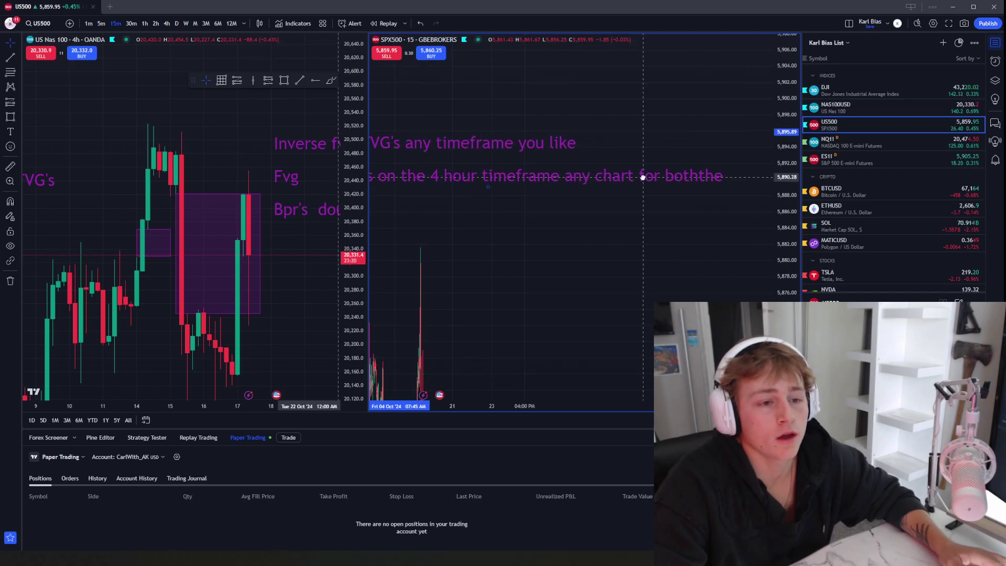
{"action": "left_click_drag", "start_coordinate": [489, 188], "coordinate": [617, 162]}
Step: Add a separate text label below the two-line task label, around 22 Oct near 5,880.8, beginning "explain what price did o"
{"action": "left_click_drag", "start_coordinate": [626, 320], "coordinate": [554, 231]}
{"action": "scroll", "coordinate": [581, 209], "scroll_direction": "up", "scroll_amount": 3}
{"action": "left_click", "coordinate": [10, 132]}
{"action": "left_click", "coordinate": [462, 173]}
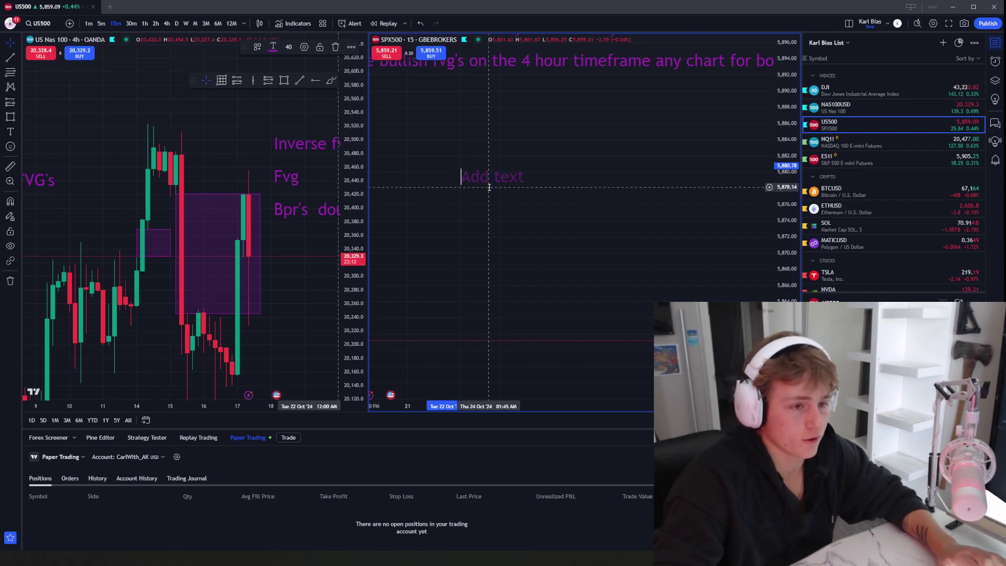
{"action": "type", "text": "To"}
{"action": "key", "text": "BackSpace"}
{"action": "key", "text": "BackSpace"}
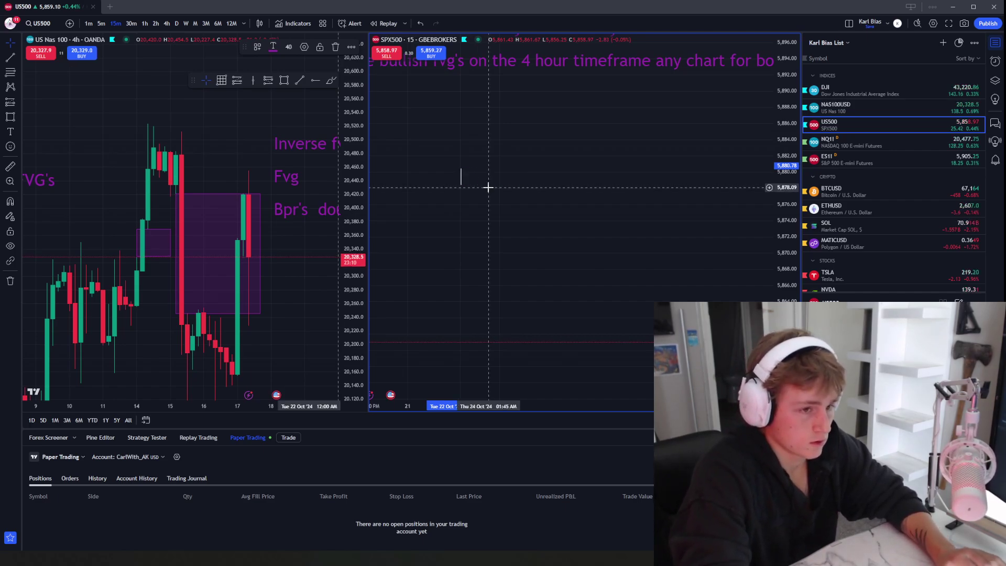
{"action": "type", "text": "explain"}
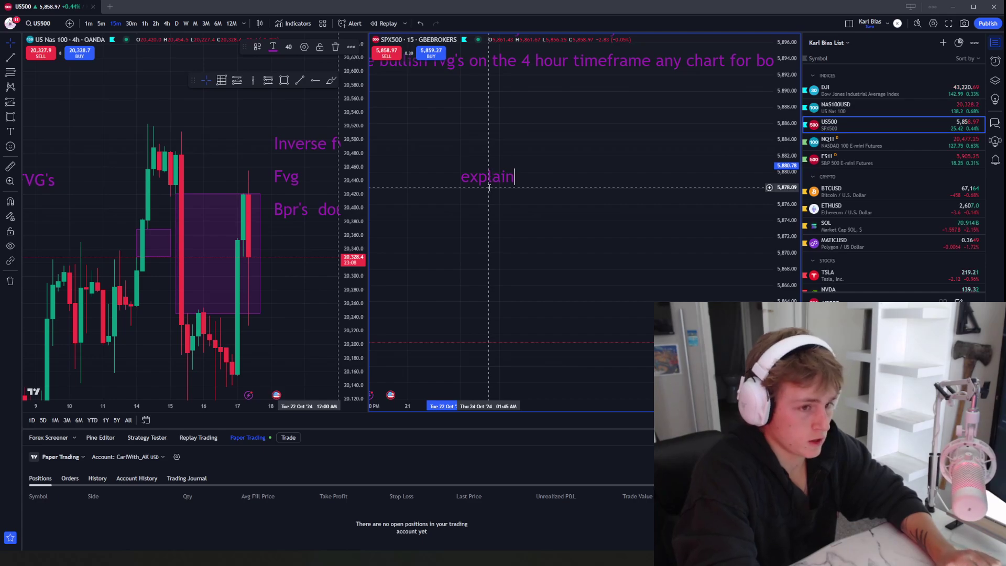
{"action": "type", "text": " what pri"}
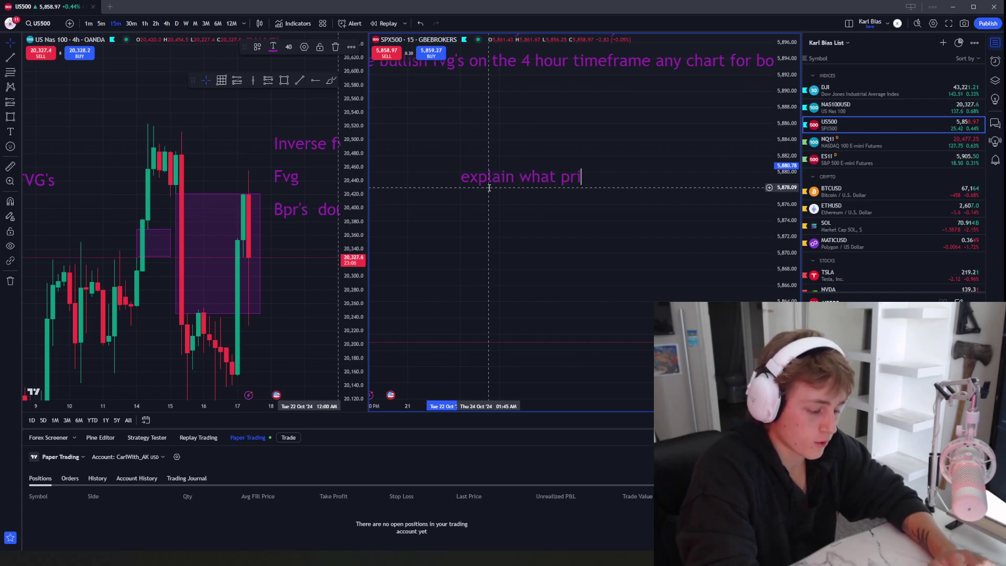
{"action": "type", "text": "ce did o"}
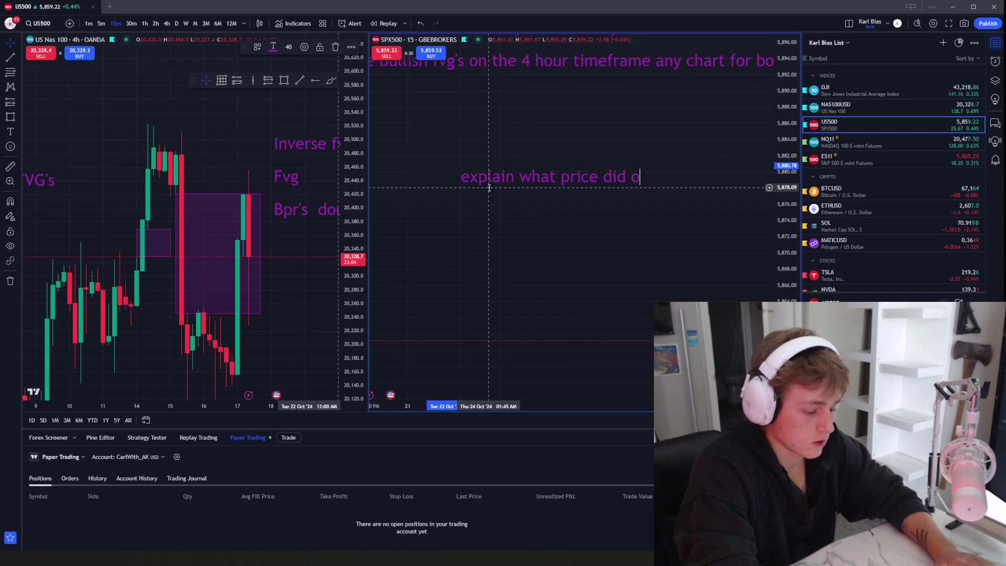